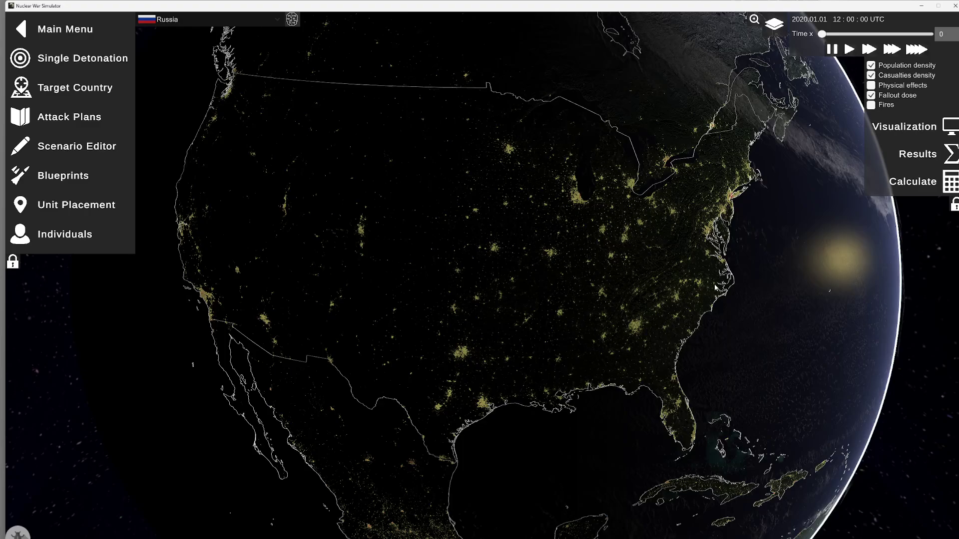
# Step: Load Russia's military bases and the A-135 anti-ballistic missile defences onto the map
pyautogui.moveTo(712, 286); pyautogui.dragTo(759, 266)
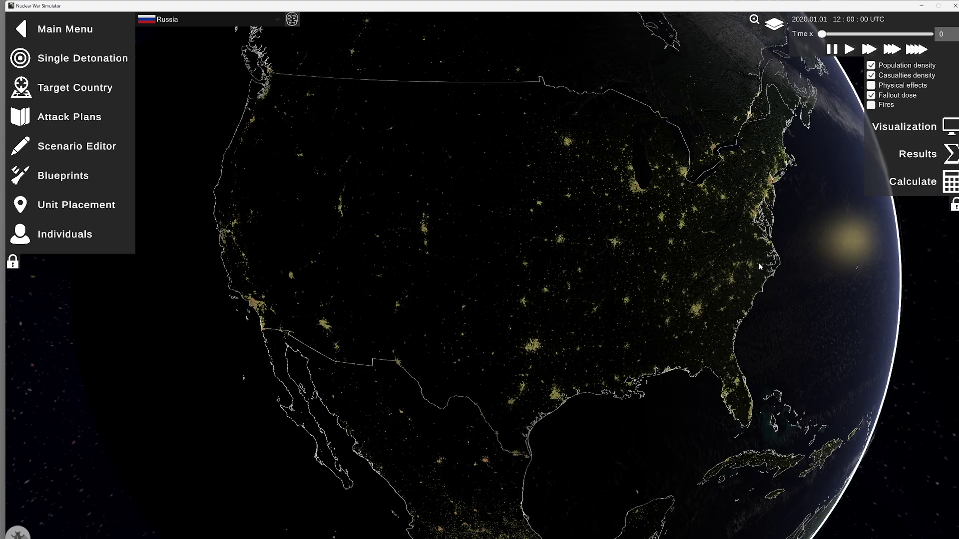
pyautogui.moveTo(633, 262); pyautogui.dragTo(597, 241)
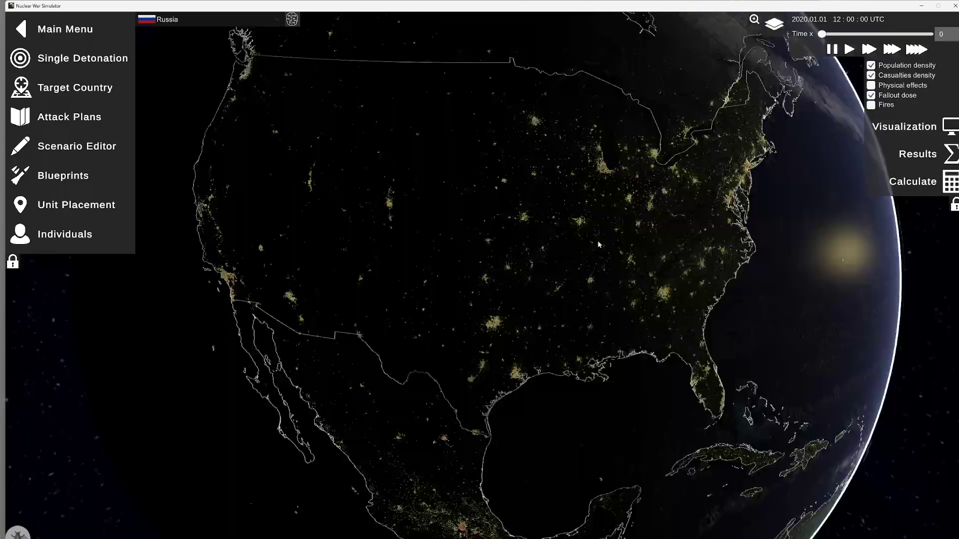
pyautogui.moveTo(747, 260); pyautogui.dragTo(775, 260)
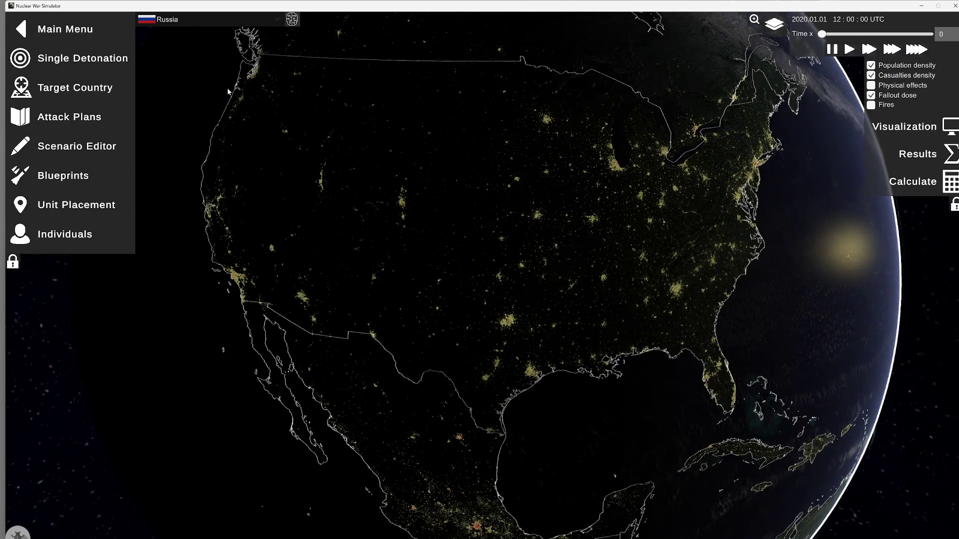
pyautogui.click(69, 210)
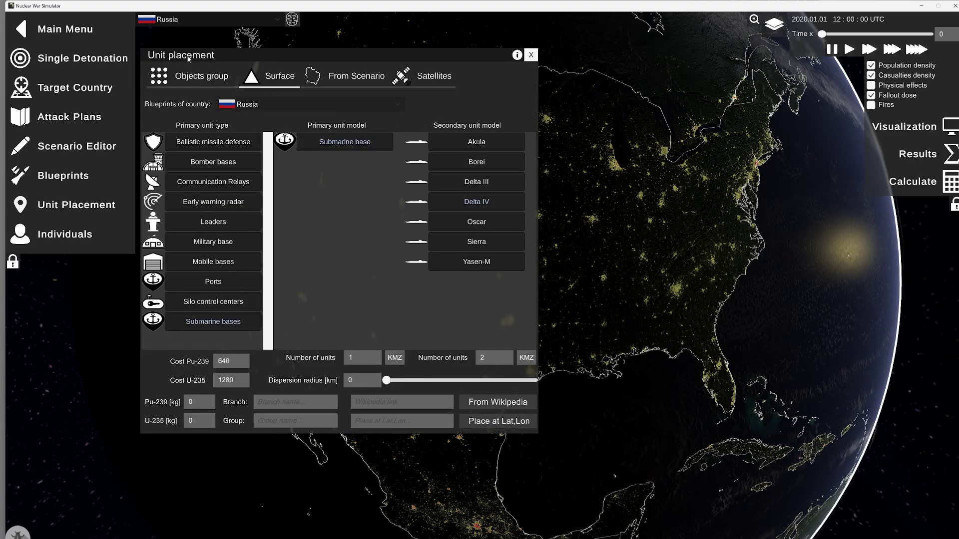
pyautogui.click(200, 76)
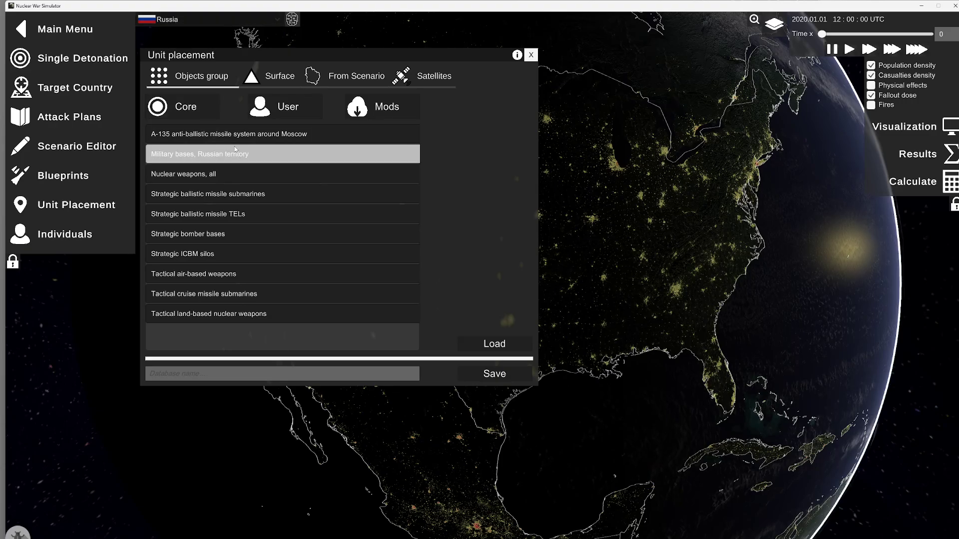
pyautogui.click(202, 155)
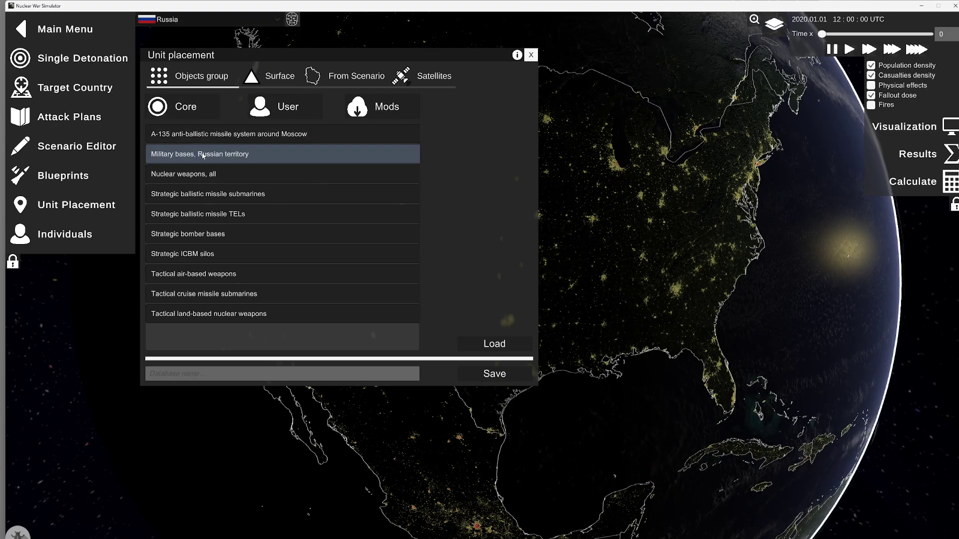
pyautogui.click(510, 345)
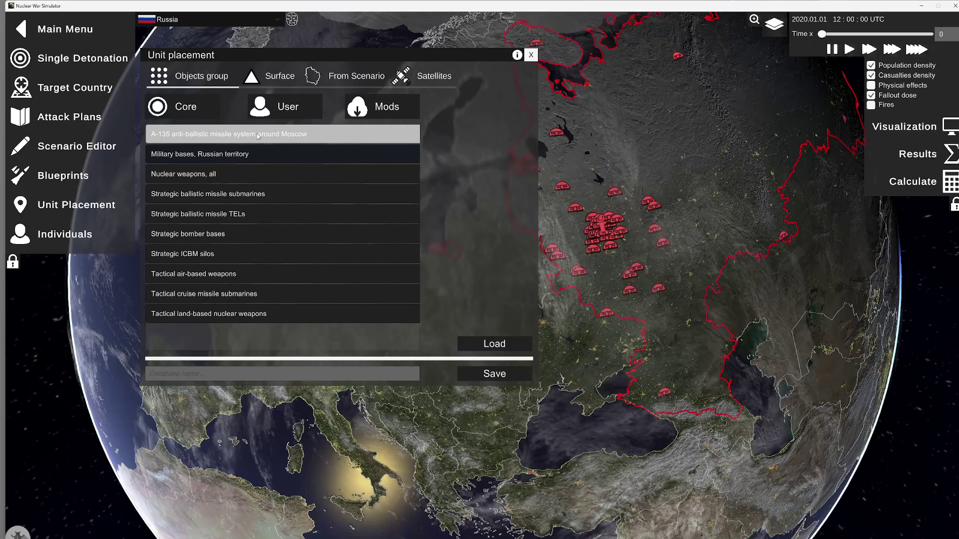
pyautogui.click(259, 136)
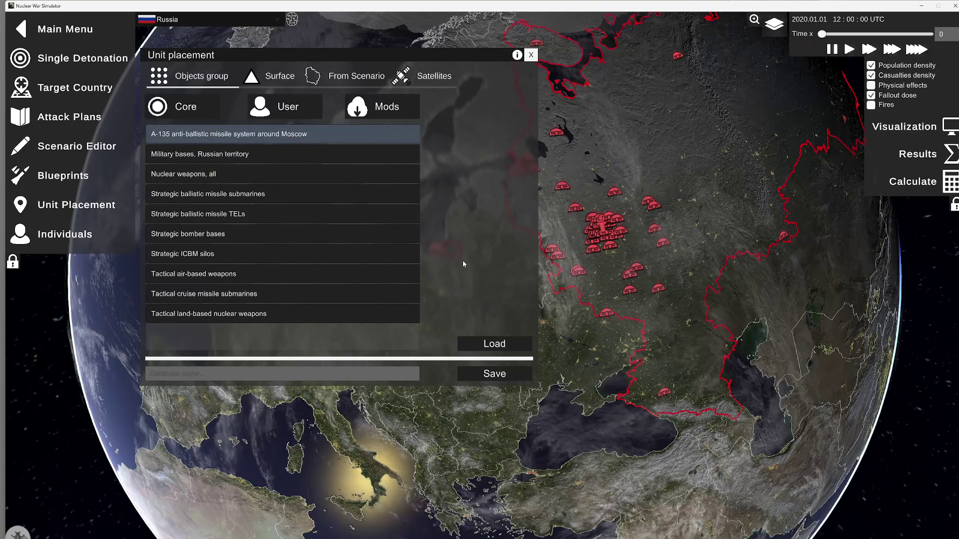
pyautogui.click(484, 346)
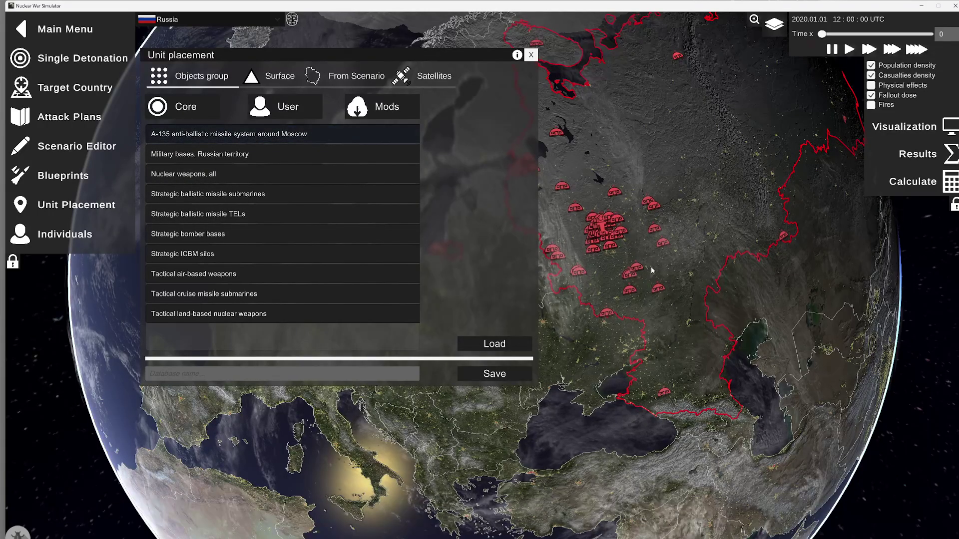
# Step: Load the 'Nuclear weapons, all' group for Russia onto the map
pyautogui.scroll(5, 627, 220)
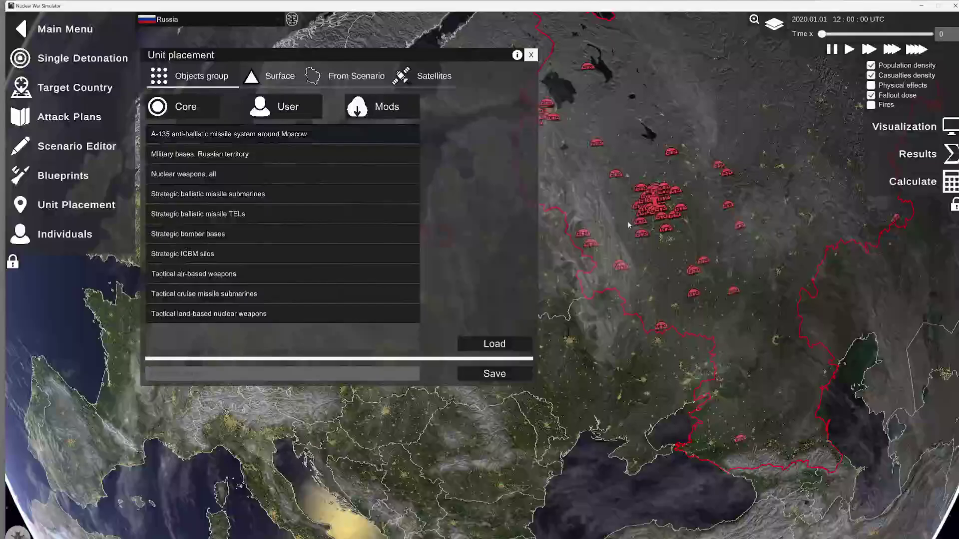
pyautogui.moveTo(729, 222); pyautogui.dragTo(631, 265)
pyautogui.scroll(5, 631, 268)
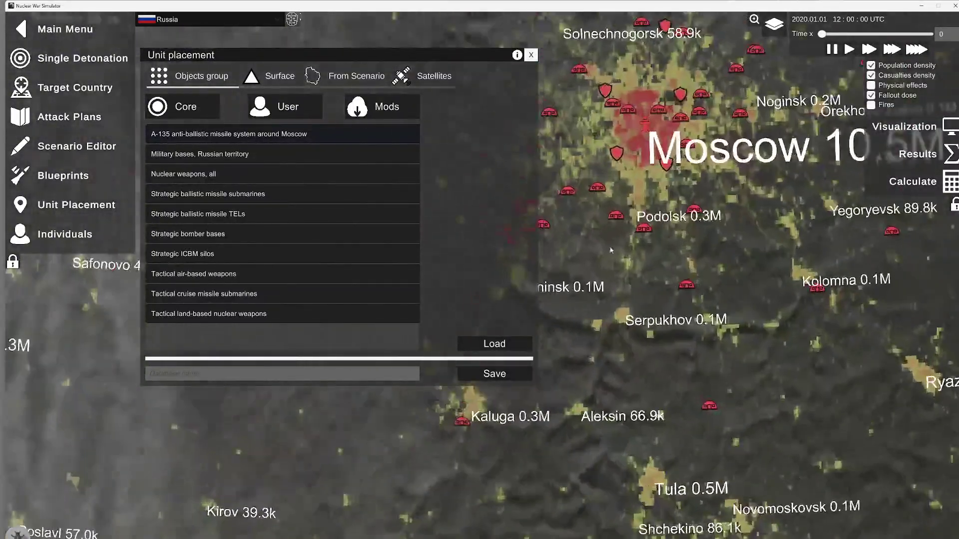
pyautogui.moveTo(621, 152); pyautogui.dragTo(576, 287)
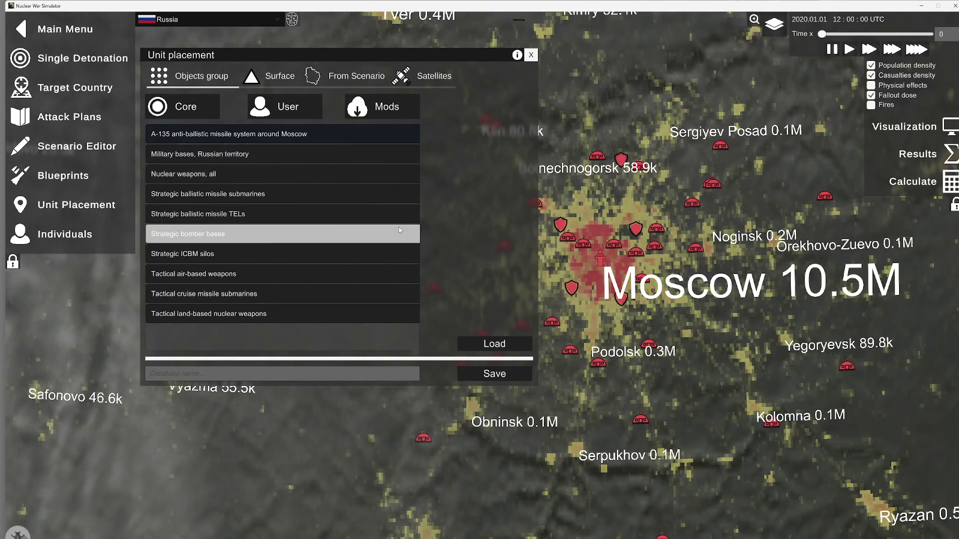
pyautogui.click(211, 175)
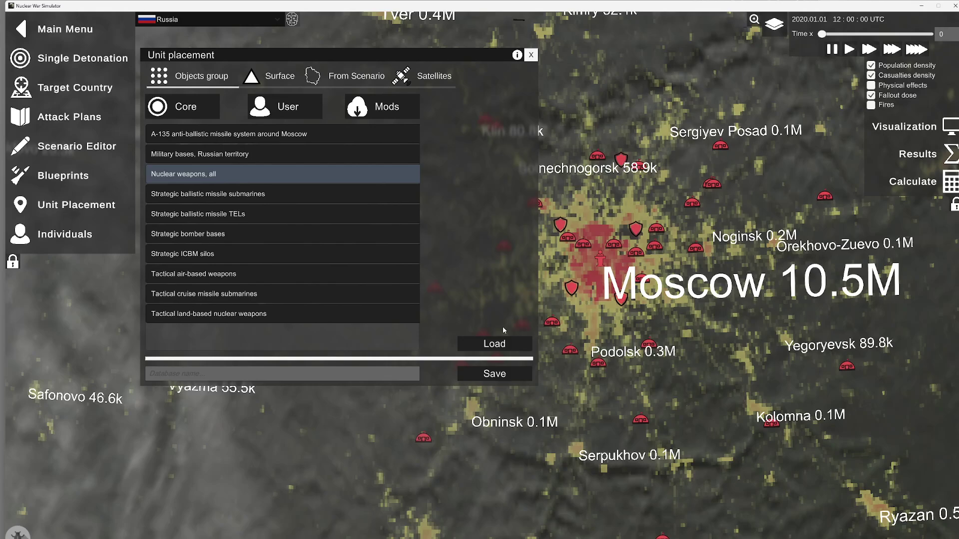
pyautogui.click(493, 344)
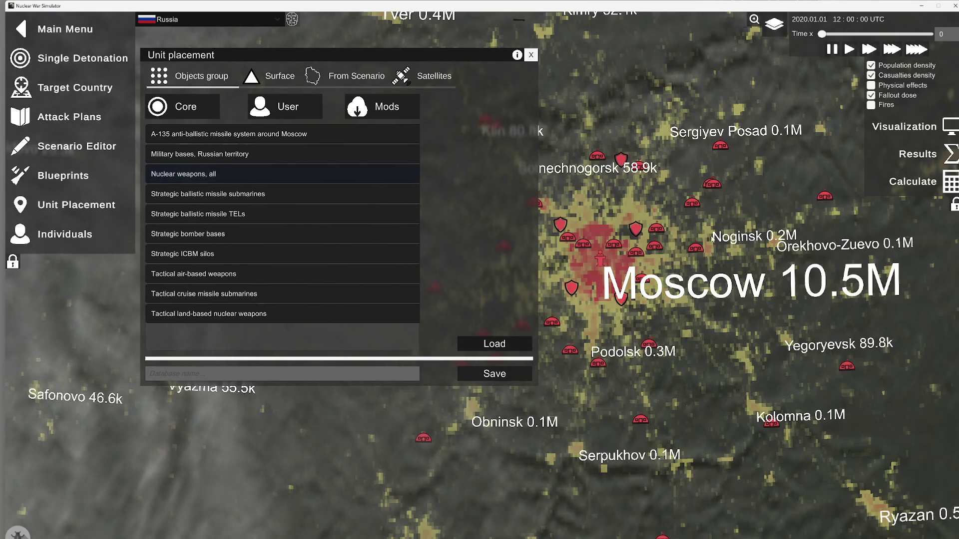
pyautogui.scroll(-5, 696, 215)
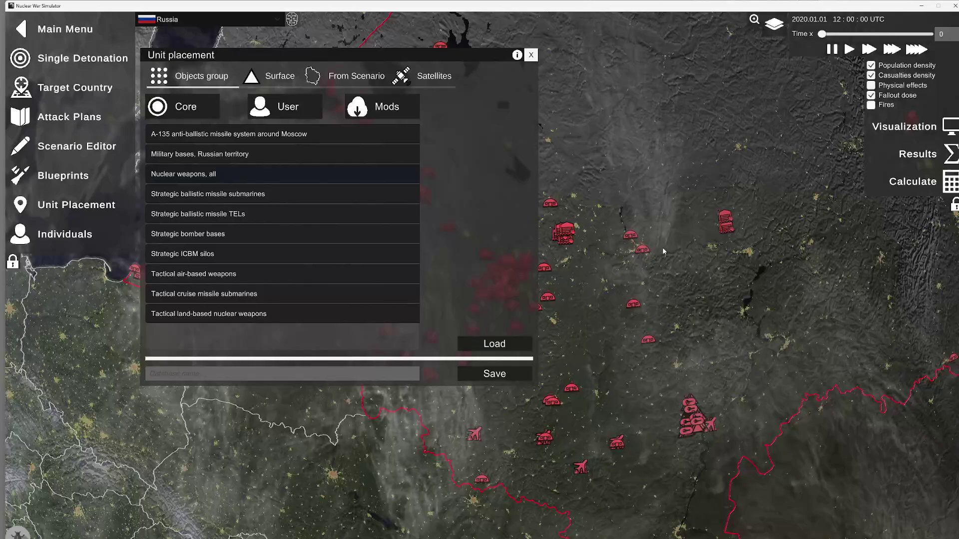
pyautogui.scroll(-3, 662, 251)
pyautogui.moveTo(663, 251); pyautogui.dragTo(856, 205)
pyautogui.moveTo(699, 250); pyautogui.dragTo(807, 211)
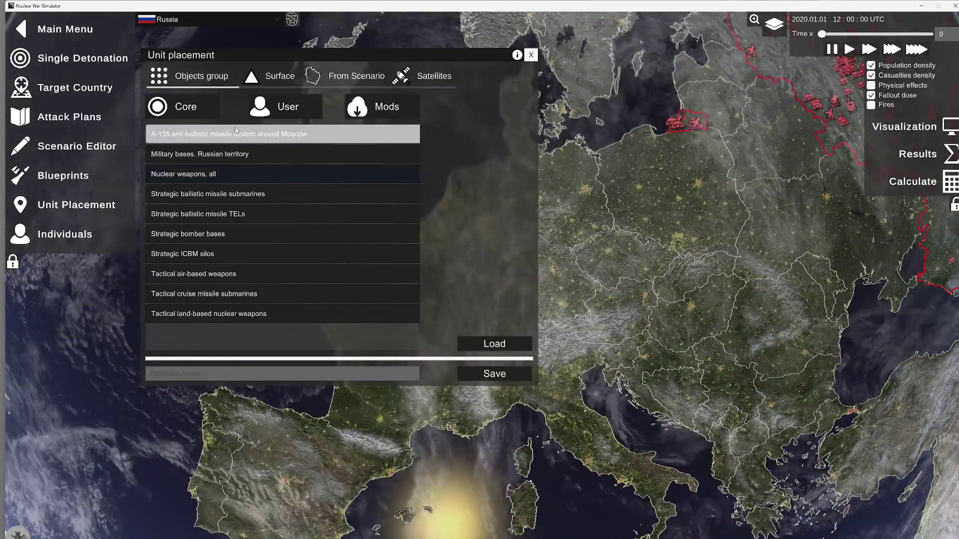
# Step: Switch unit placement to United States of America and load all US nuclear weapons
pyautogui.click(171, 20)
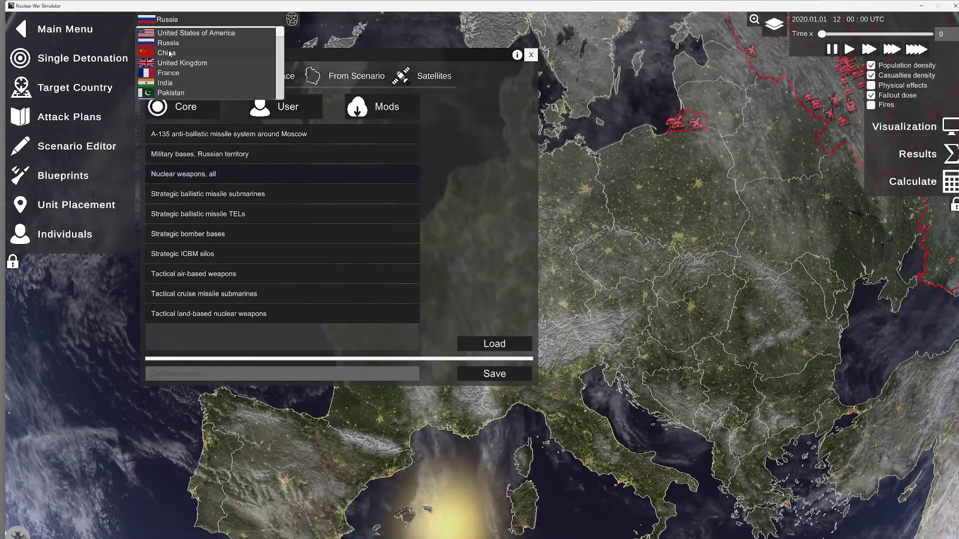
pyautogui.click(179, 33)
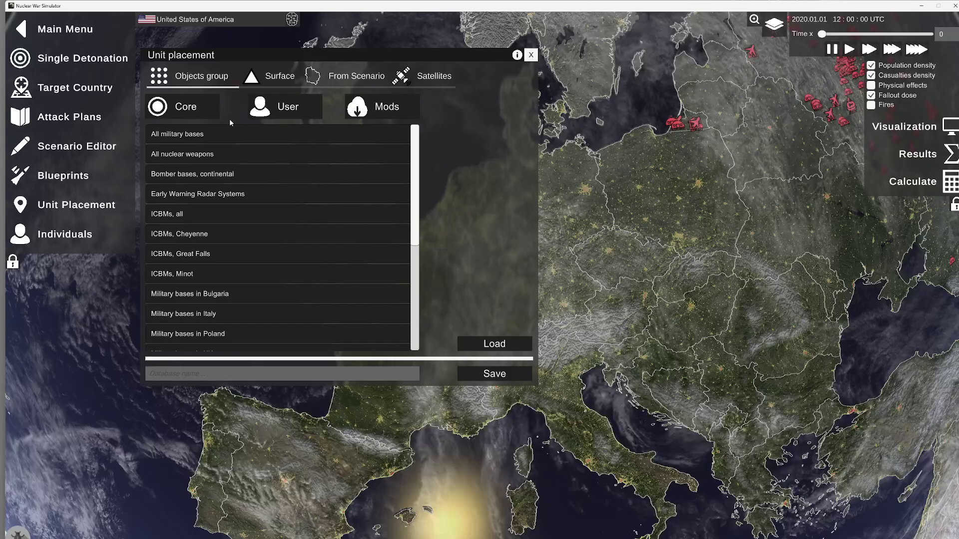
pyautogui.click(201, 155)
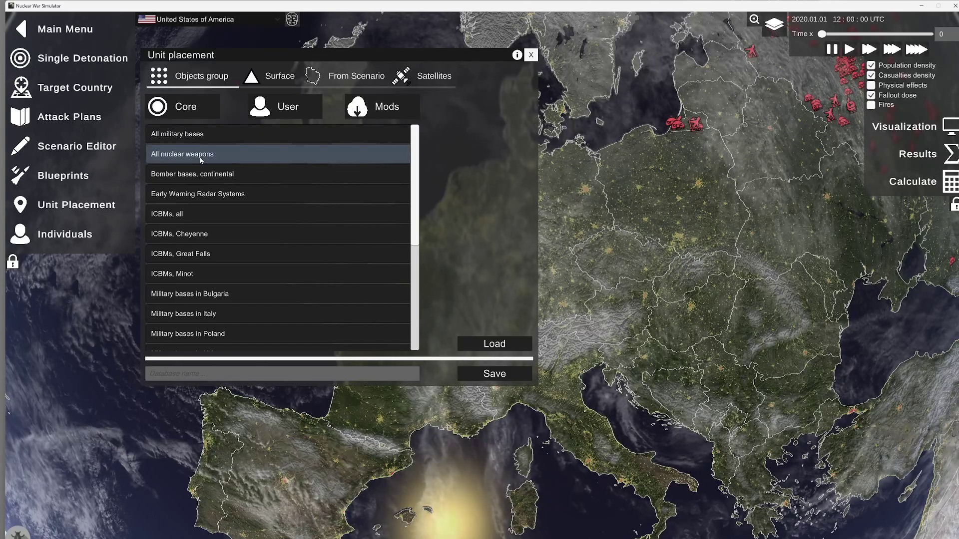
pyautogui.click(490, 350)
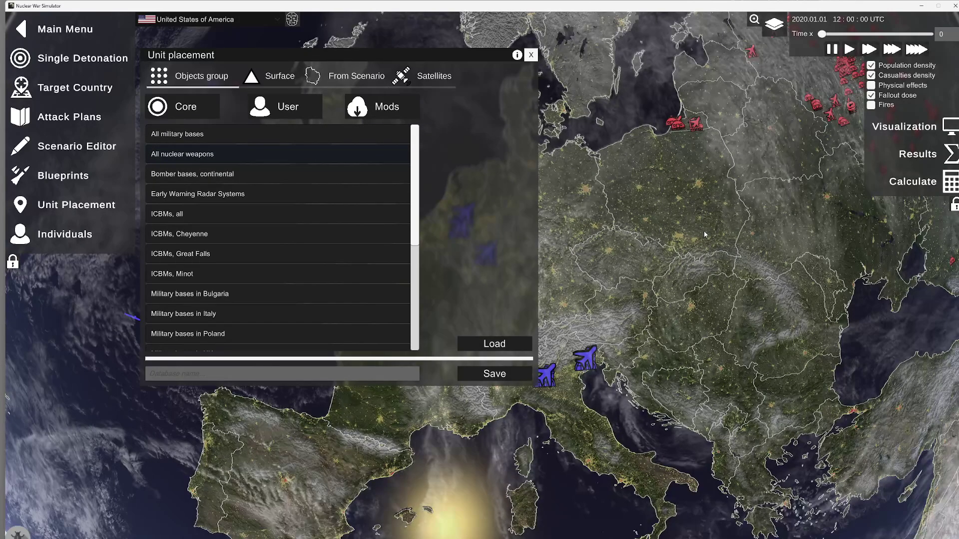
pyautogui.scroll(-3, 595, 272)
pyautogui.moveTo(722, 277); pyautogui.dragTo(560, 282)
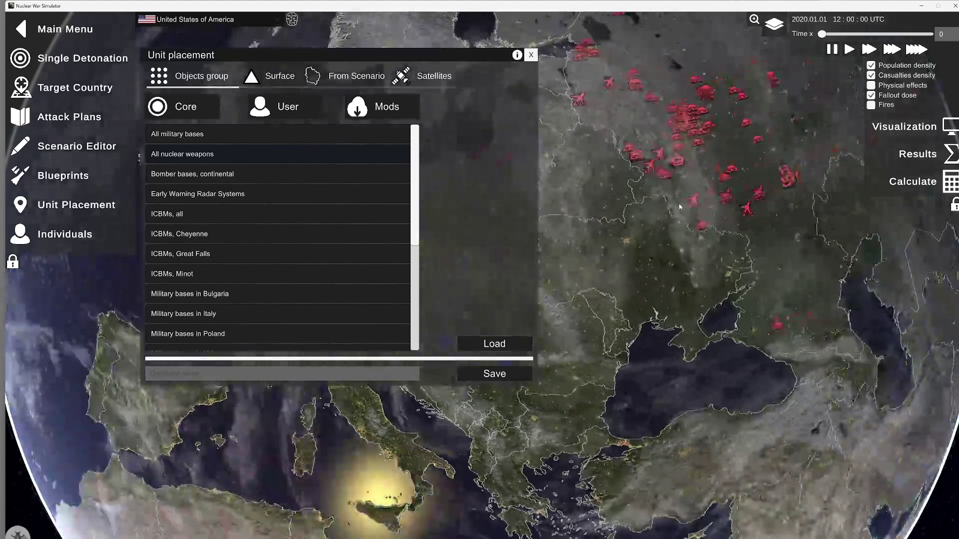
# Step: Select the Ohio Class Trident D5 submarine west of Ireland and start an attack plan for it
pyautogui.click(530, 55)
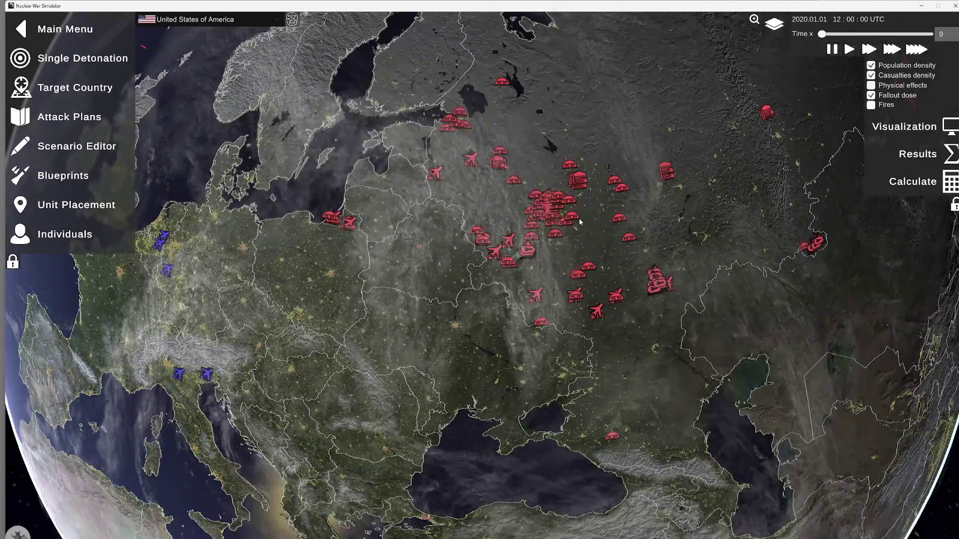
pyautogui.moveTo(559, 216); pyautogui.dragTo(580, 114)
pyautogui.moveTo(354, 105); pyautogui.dragTo(705, 113)
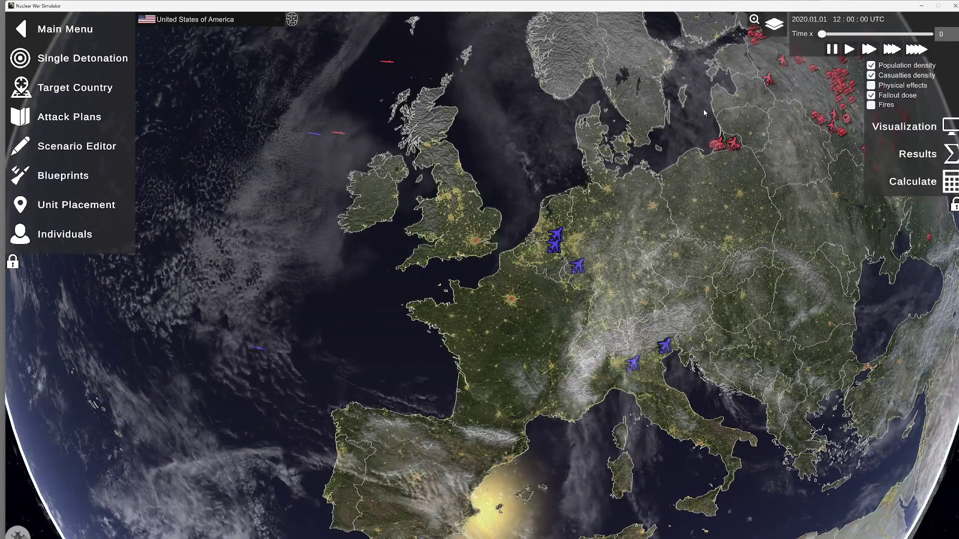
pyautogui.moveTo(705, 111); pyautogui.dragTo(881, 74)
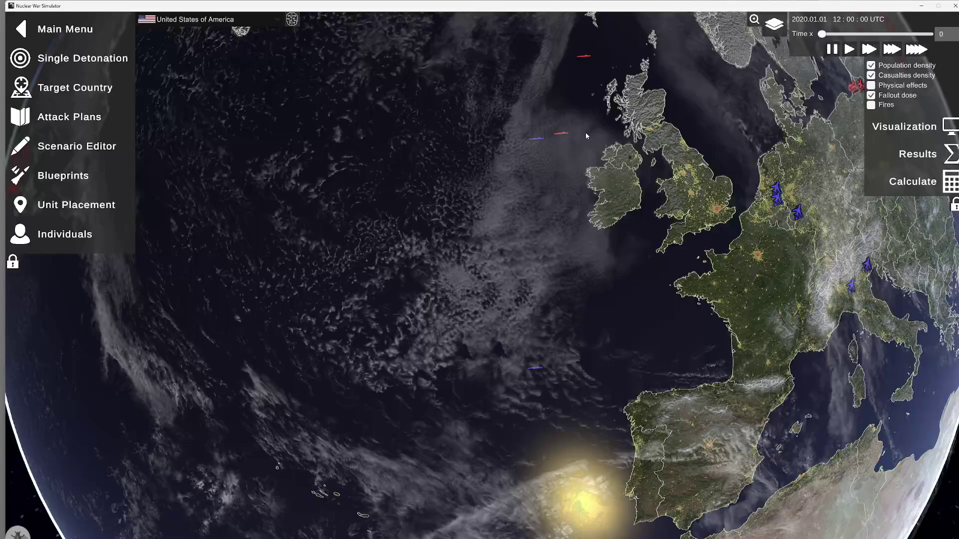
pyautogui.moveTo(518, 133); pyautogui.dragTo(547, 149)
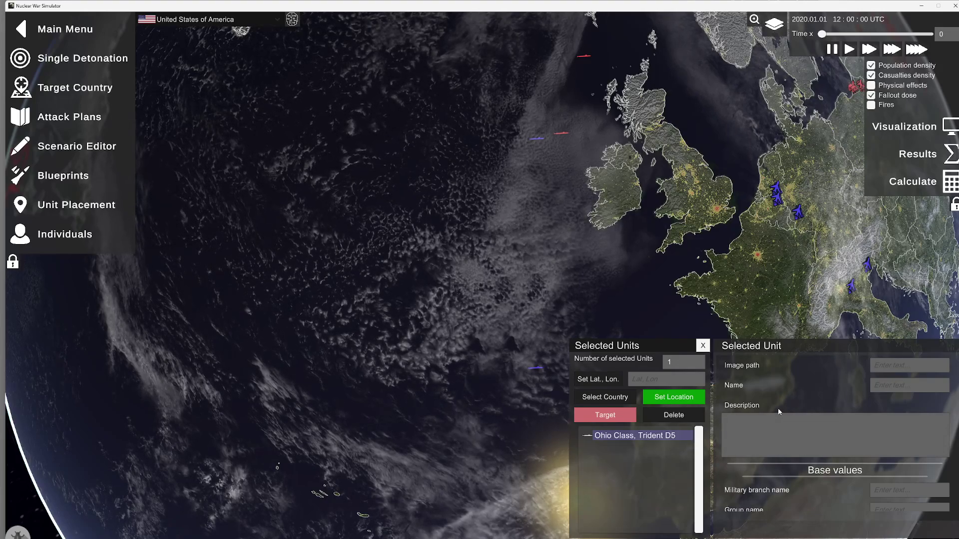
pyautogui.click(703, 346)
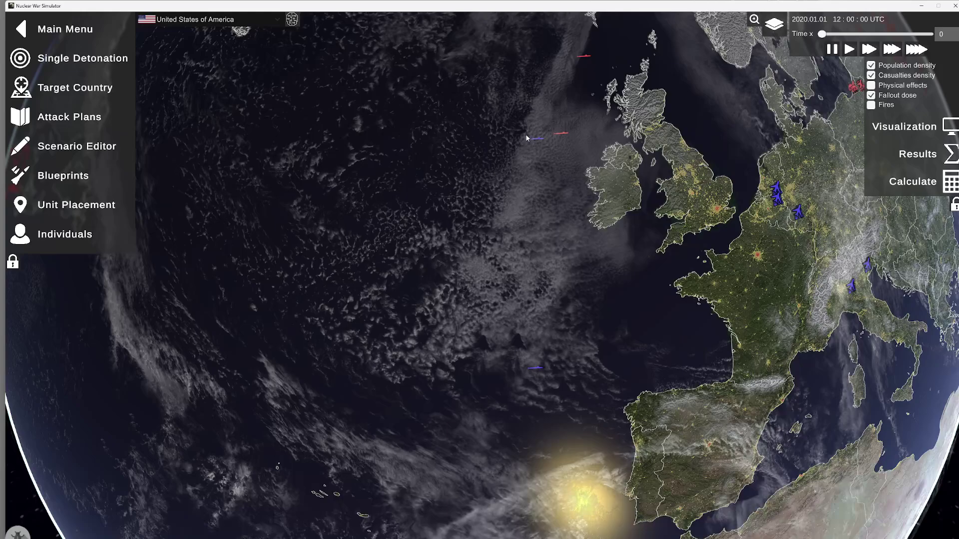
pyautogui.scroll(5, 529, 135)
pyautogui.scroll(4, 499, 272)
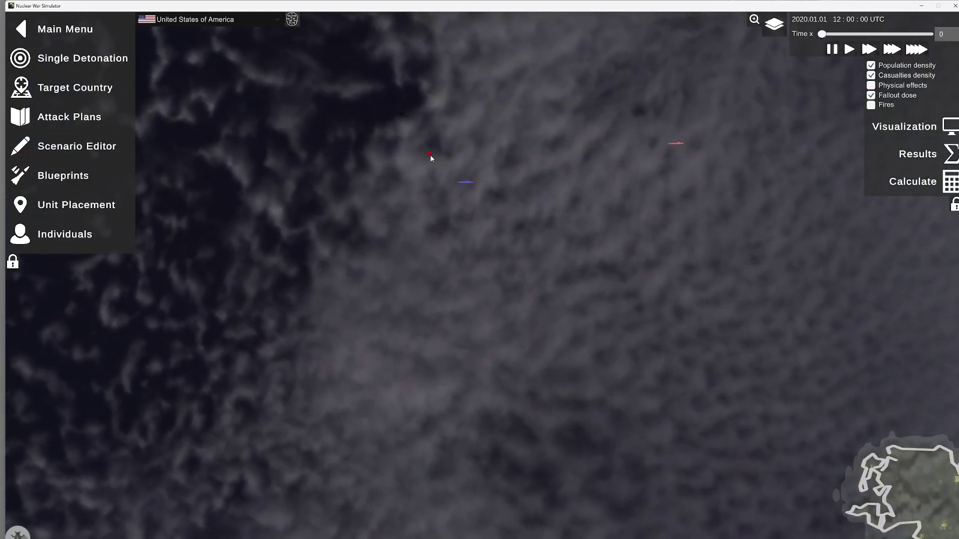
pyautogui.moveTo(428, 155); pyautogui.dragTo(496, 212)
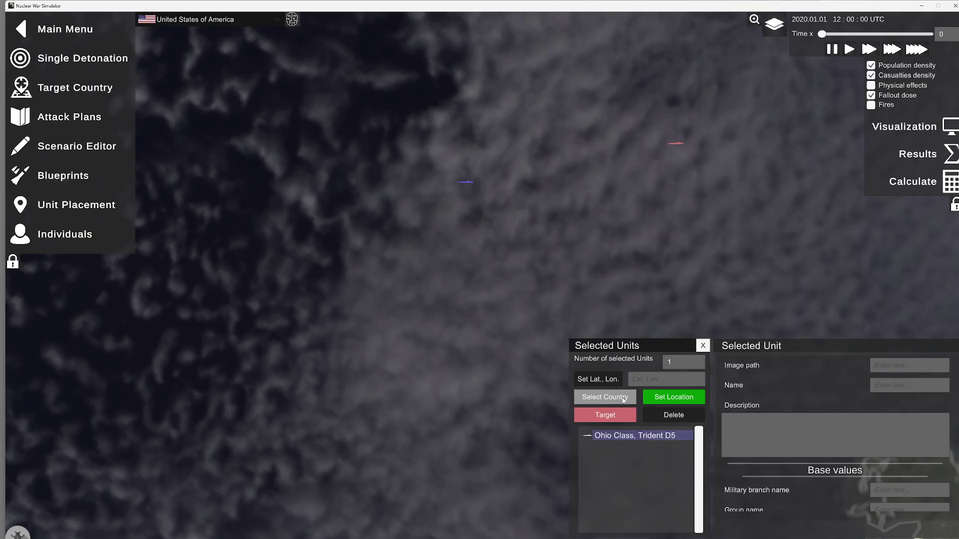
pyautogui.click(613, 421)
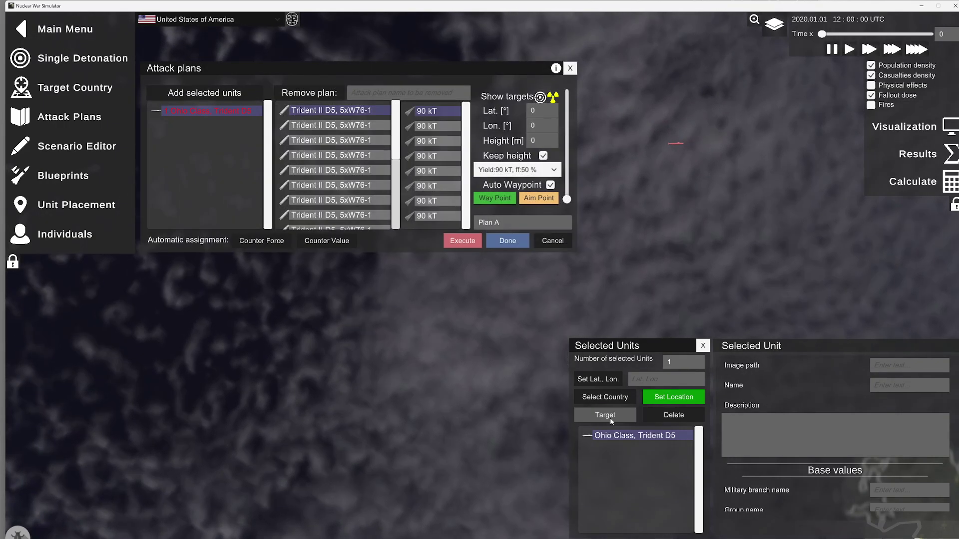
# Step: Find the second Ohio Class submarine in the Atlantic and add it to Plan A
pyautogui.click(679, 400)
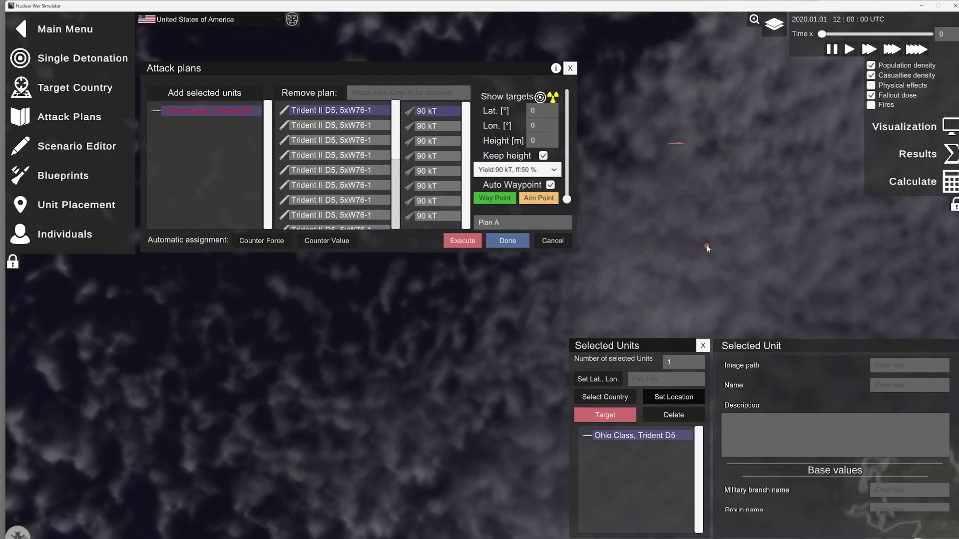
pyautogui.scroll(-3, 692, 244)
pyautogui.scroll(-3, 691, 244)
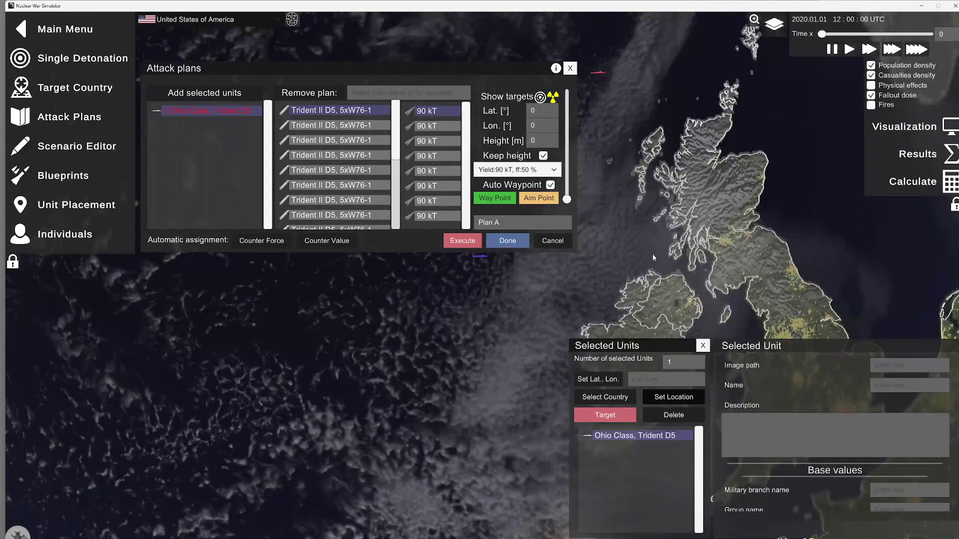
pyautogui.moveTo(578, 298); pyautogui.dragTo(763, 259)
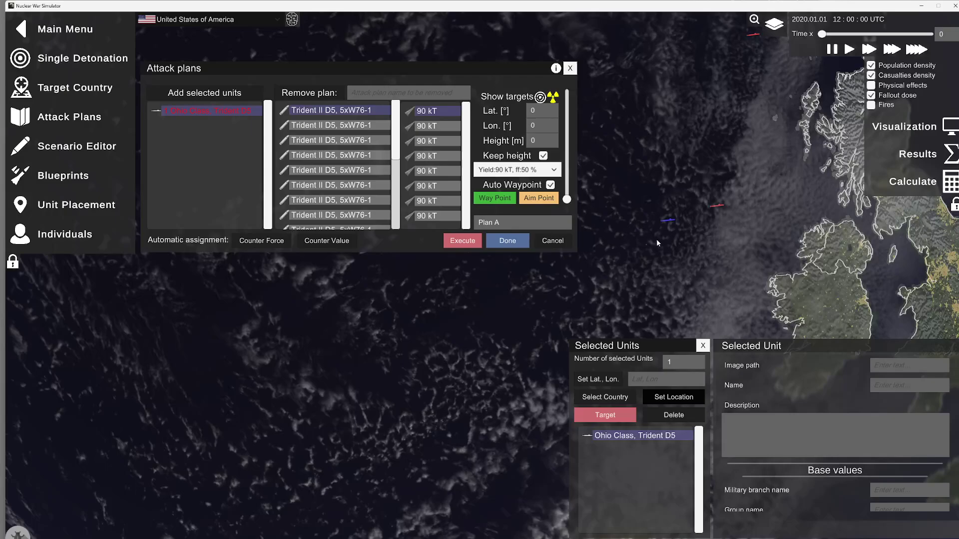
pyautogui.moveTo(650, 262)
pyautogui.mouseDown()
pyautogui.moveTo(675, 117)
pyautogui.moveTo(684, 192)
pyautogui.mouseUp()
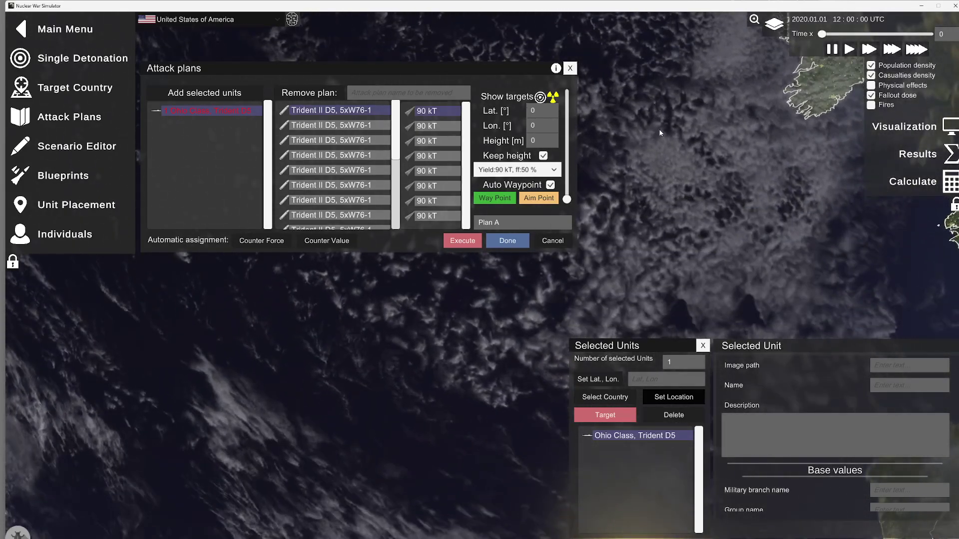
pyautogui.moveTo(674, 278); pyautogui.dragTo(698, 240)
pyautogui.scroll(-3, 698, 240)
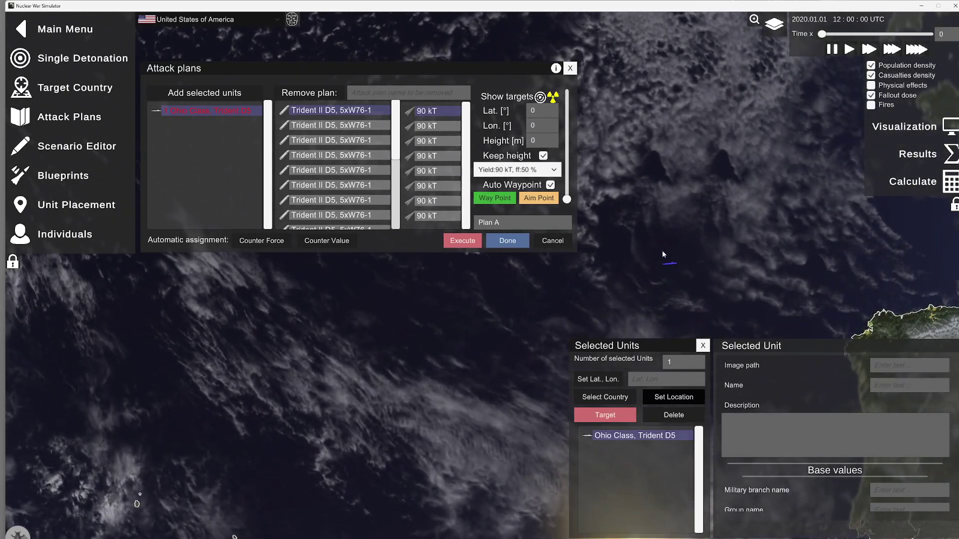
pyautogui.moveTo(642, 246); pyautogui.dragTo(699, 283)
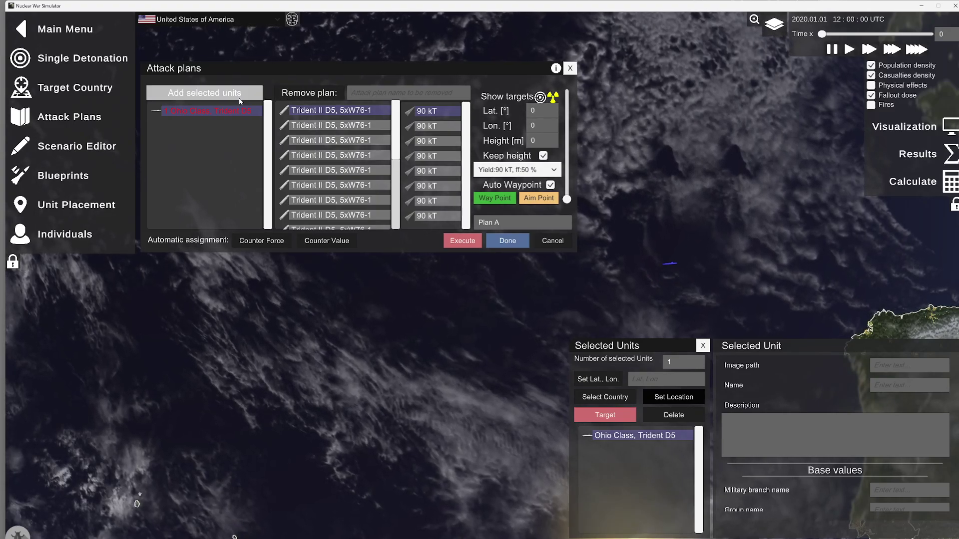
pyautogui.click(212, 94)
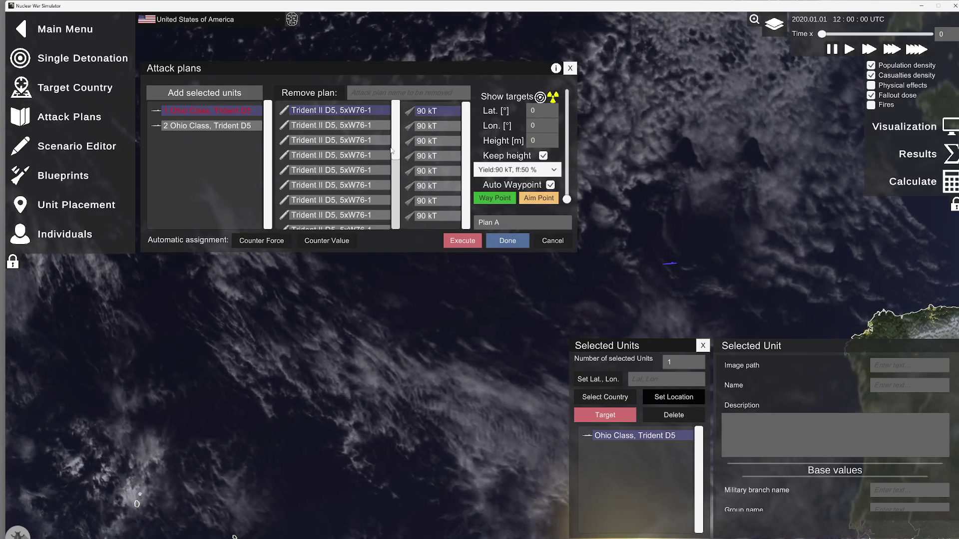
# Step: Move the Attack plans window aside and close the selected-unit details panels
pyautogui.scroll(-4, 755, 217)
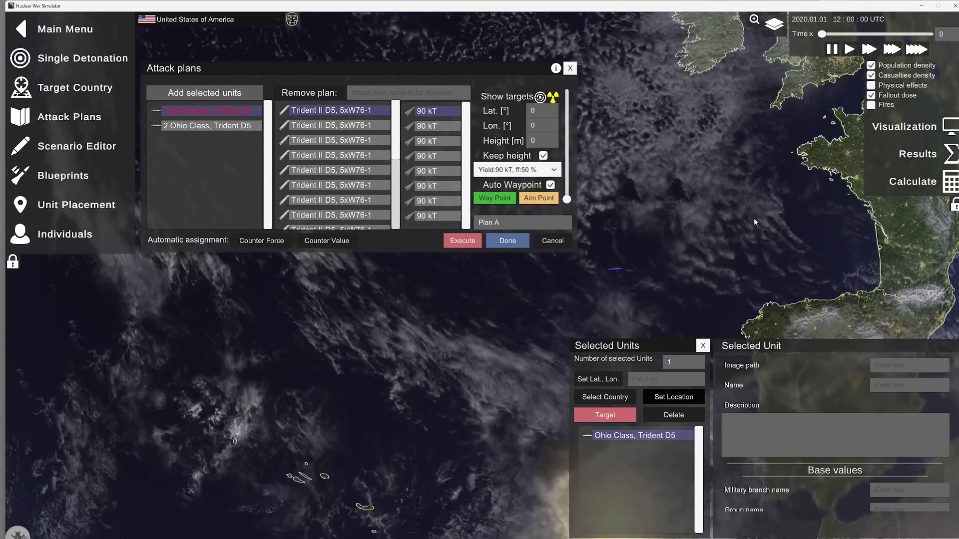
pyautogui.moveTo(754, 218); pyautogui.dragTo(435, 269)
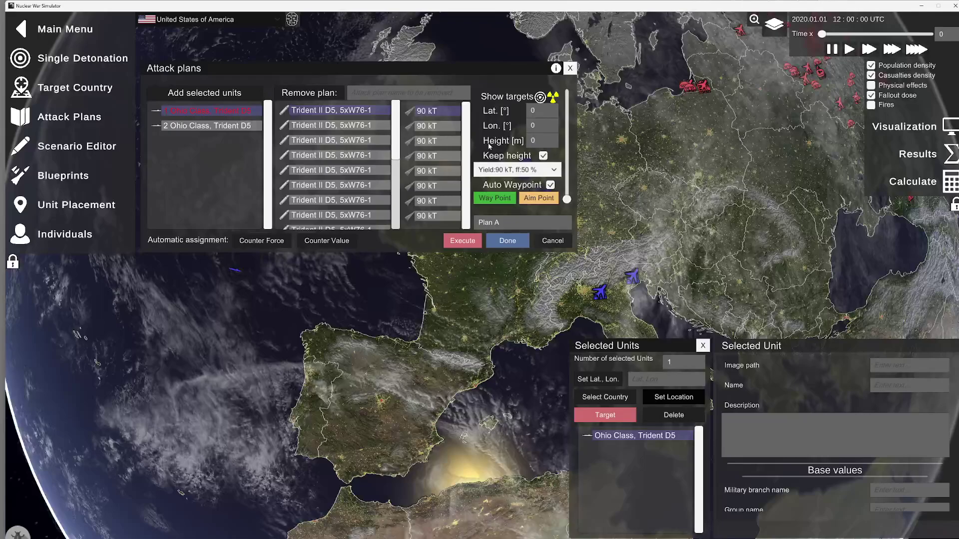
pyautogui.moveTo(378, 70); pyautogui.dragTo(267, 278)
pyautogui.click(703, 346)
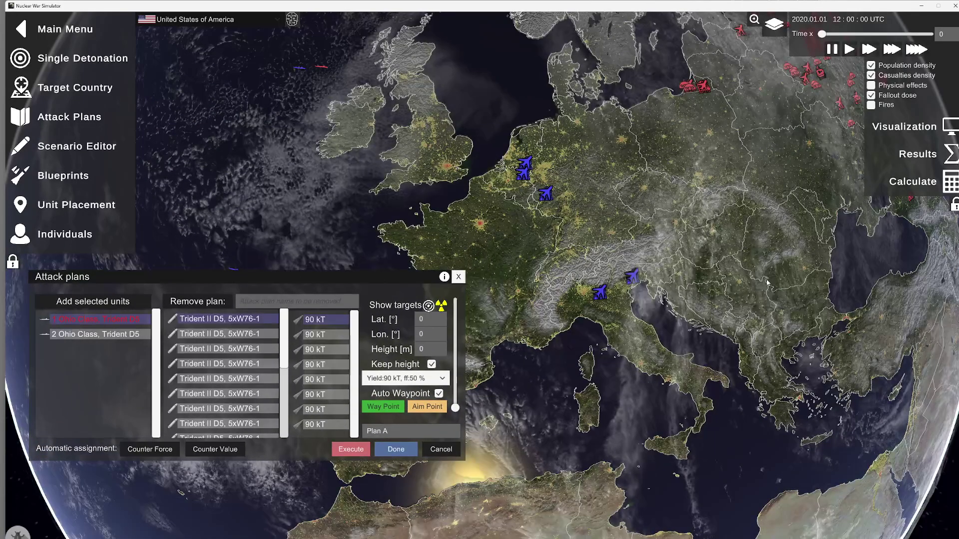
# Step: Pan and zoom the globe to bring western Russia and the Black Sea into view
pyautogui.moveTo(759, 281)
pyautogui.mouseDown()
pyautogui.moveTo(601, 303)
pyautogui.moveTo(556, 344)
pyautogui.mouseUp()
pyautogui.moveTo(735, 212); pyautogui.dragTo(638, 276)
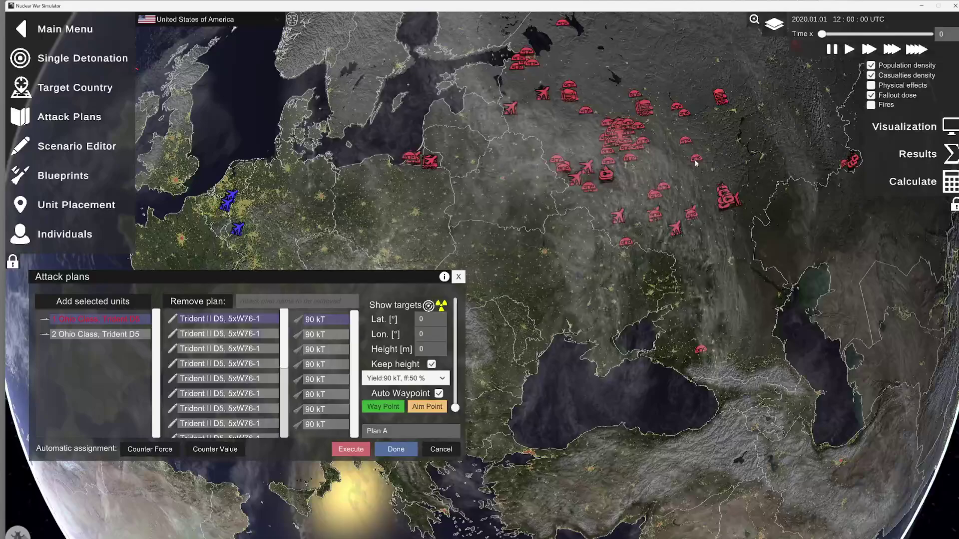
pyautogui.moveTo(696, 163); pyautogui.dragTo(640, 193)
pyautogui.scroll(3, 650, 133)
pyautogui.moveTo(650, 133); pyautogui.dragTo(684, 248)
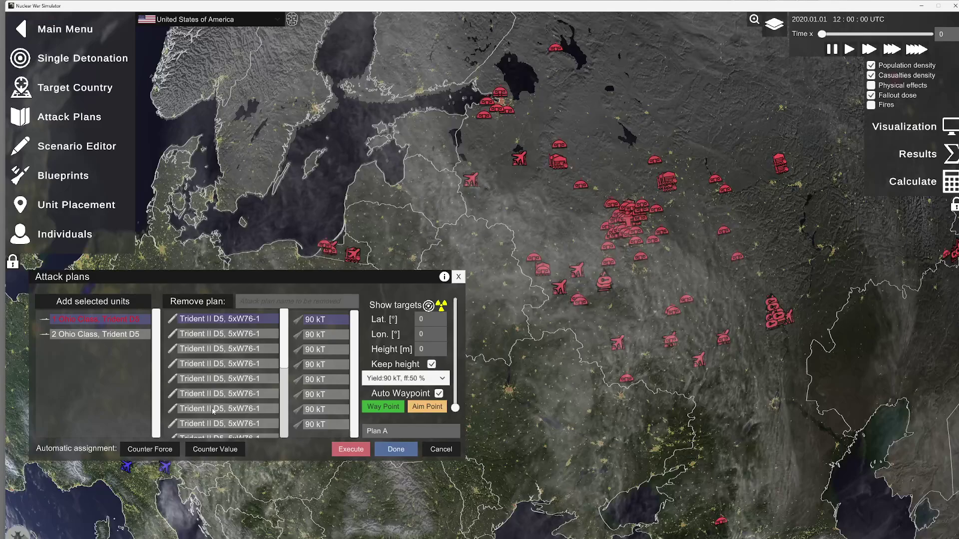
pyautogui.scroll(-5, 213, 411)
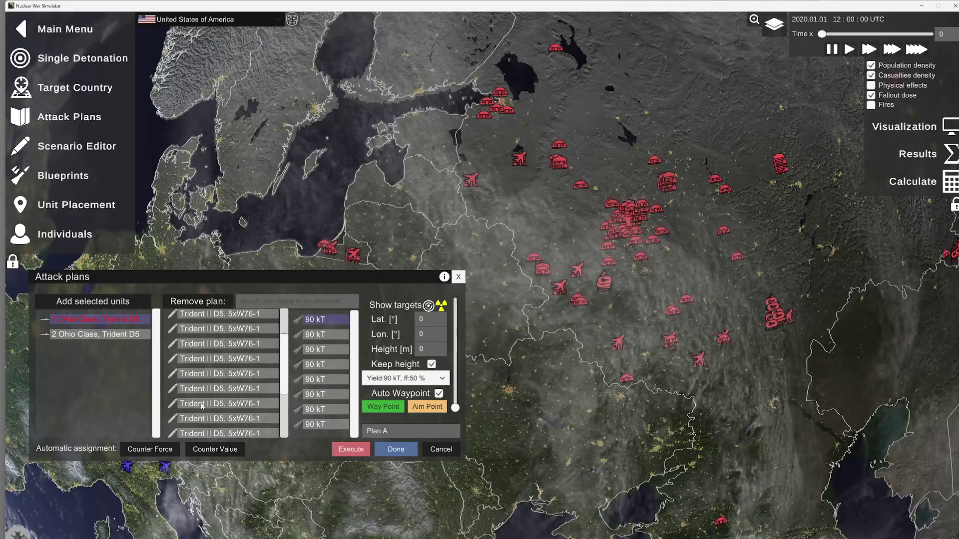
pyautogui.scroll(5, 202, 407)
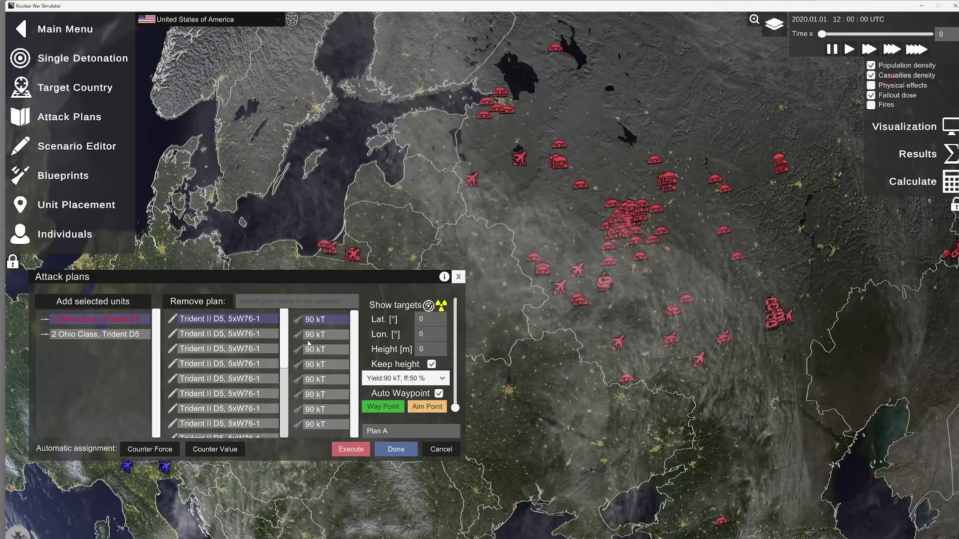
# Step: Check the Trident yields: W76-1 at 90 kT, W88 at 455 kT, W76-2 at 6 kT
pyautogui.click(235, 338)
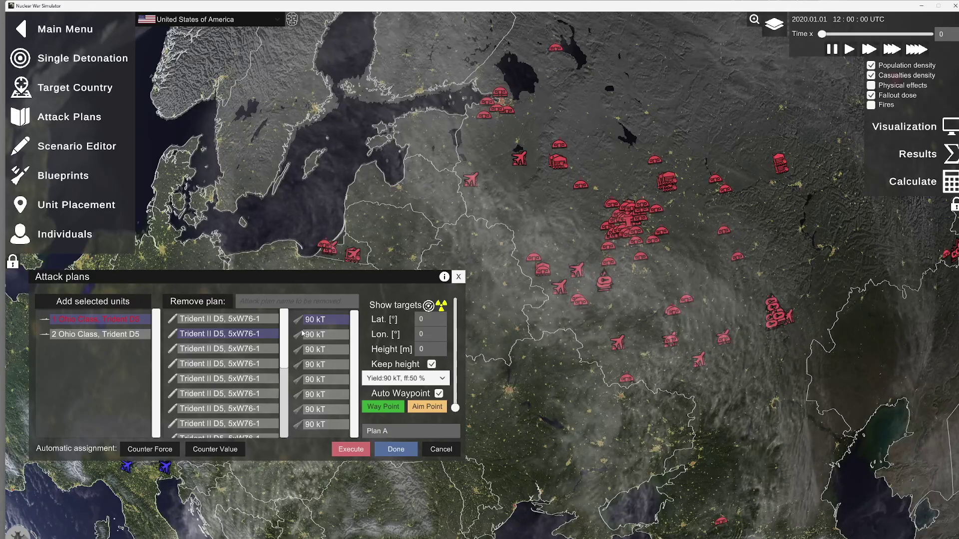
pyautogui.scroll(-5, 237, 354)
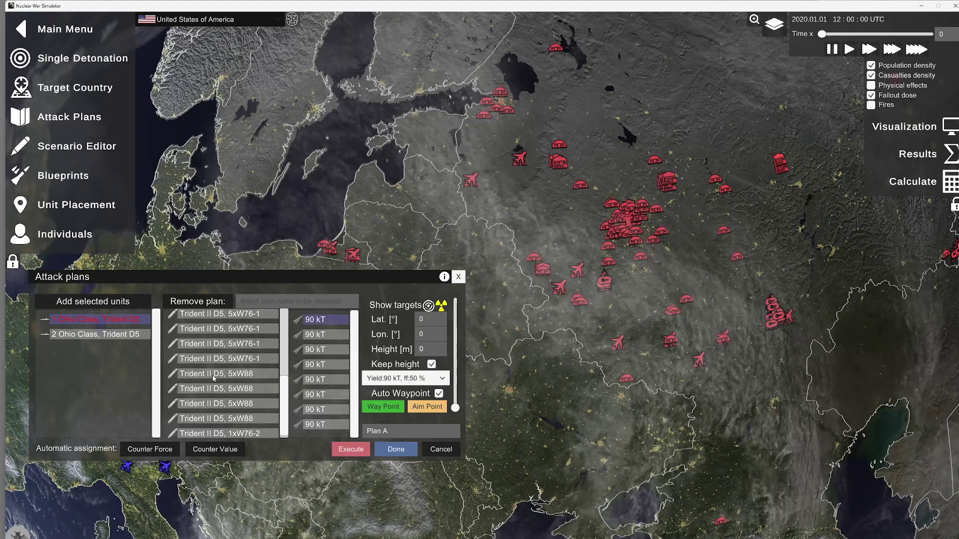
pyautogui.click(240, 376)
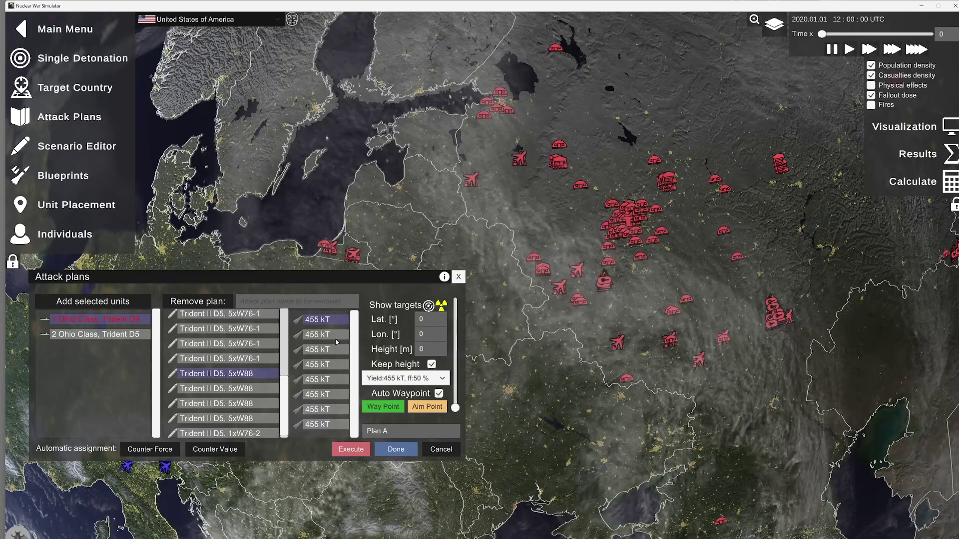
pyautogui.scroll(-1, 245, 400)
pyautogui.click(240, 430)
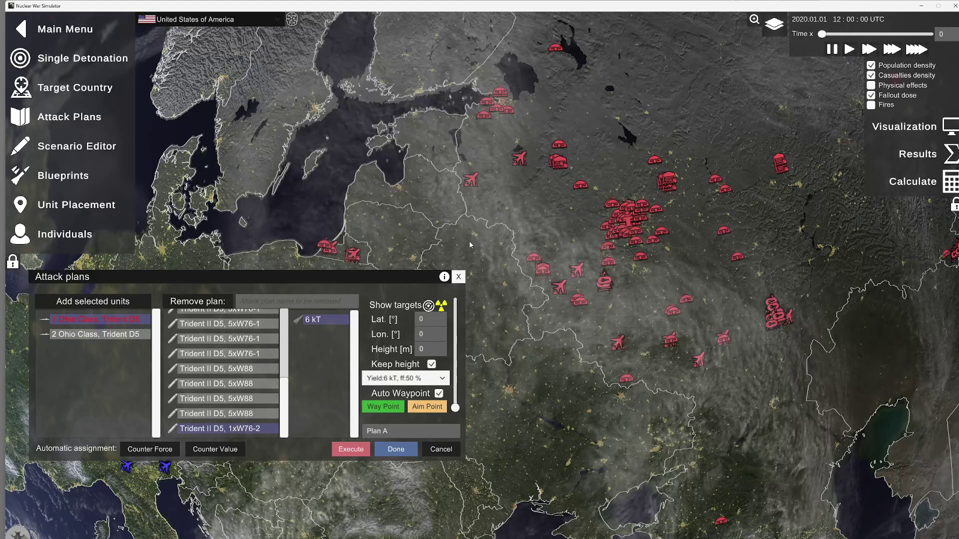
pyautogui.scroll(5, 186, 350)
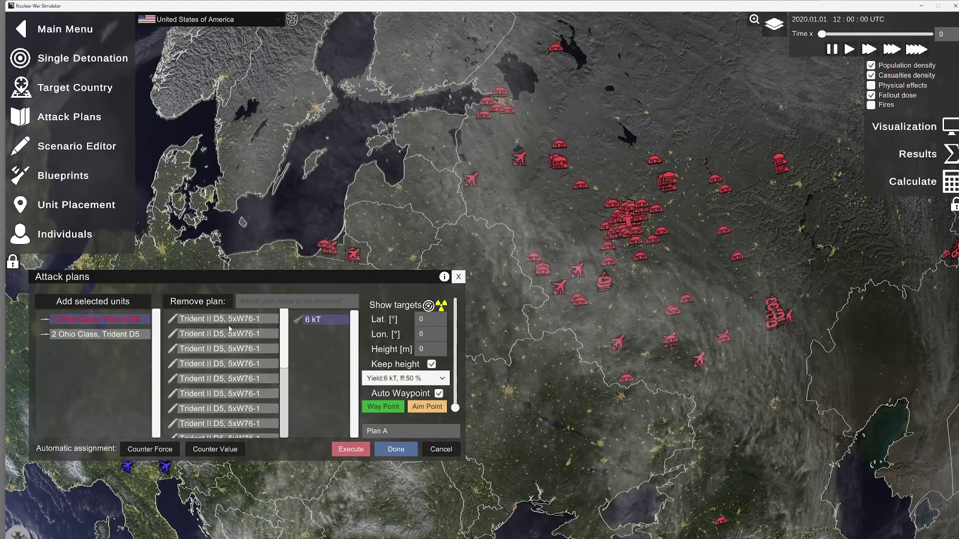
# Step: Select the first Trident II D5 5xW76-1 warhead and pan the map toward Moscow
pyautogui.click(229, 324)
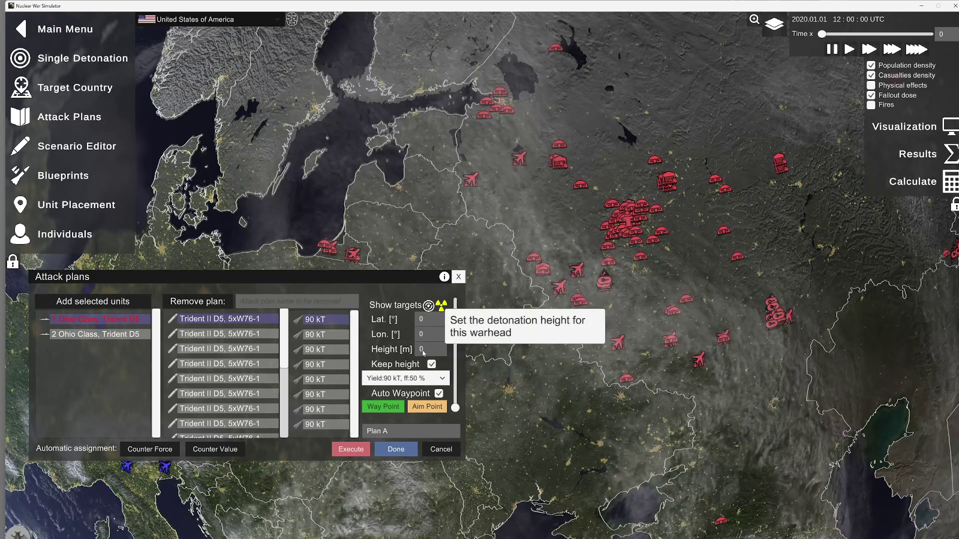
pyautogui.scroll(6, 617, 324)
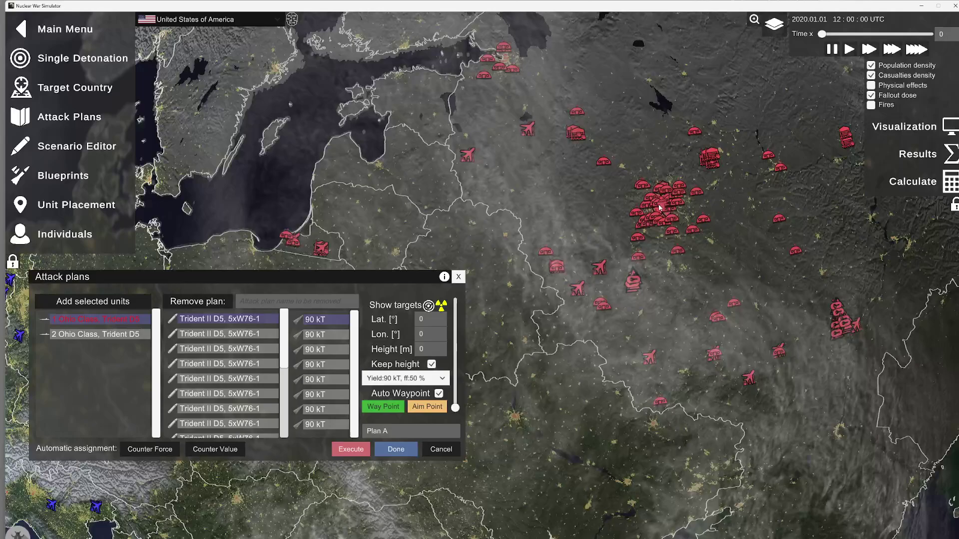
pyautogui.scroll(5, 617, 324)
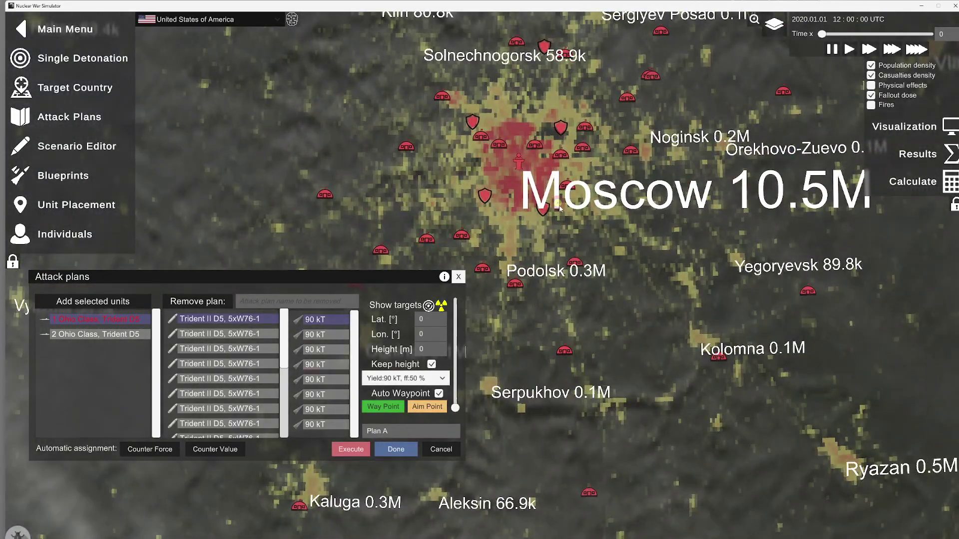
pyautogui.moveTo(535, 157)
pyautogui.mouseDown()
pyautogui.moveTo(606, 208)
pyautogui.moveTo(651, 283)
pyautogui.mouseUp()
pyautogui.scroll(3, 649, 281)
# Step: Position the 90 kT aim point's blast rings on the target at Moscow's north-west edge
pyautogui.click(609, 231)
pyautogui.moveTo(609, 232); pyautogui.dragTo(510, 206)
pyautogui.scroll(2, 515, 206)
pyautogui.moveTo(549, 172); pyautogui.dragTo(559, 315)
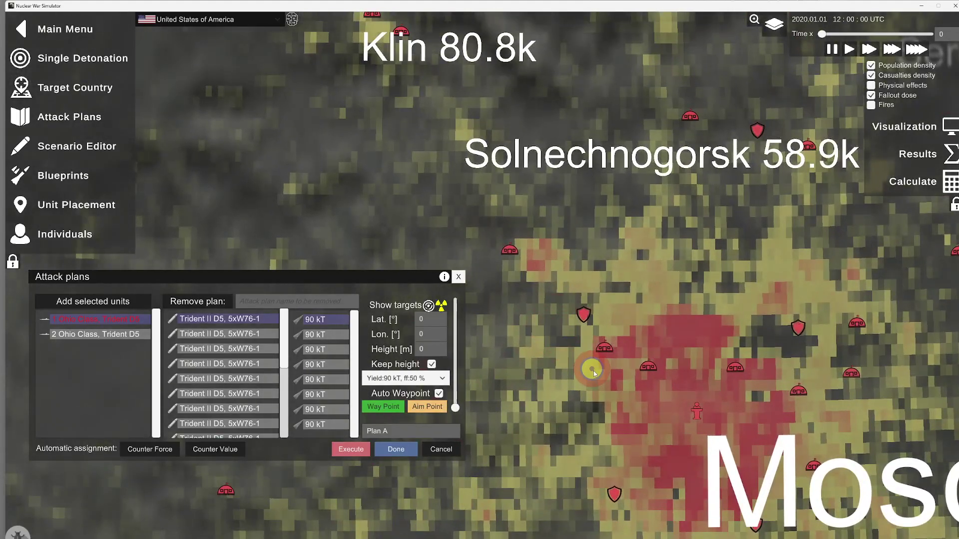
pyautogui.scroll(2, 593, 366)
pyautogui.scroll(2, 605, 440)
pyautogui.scroll(1, 553, 364)
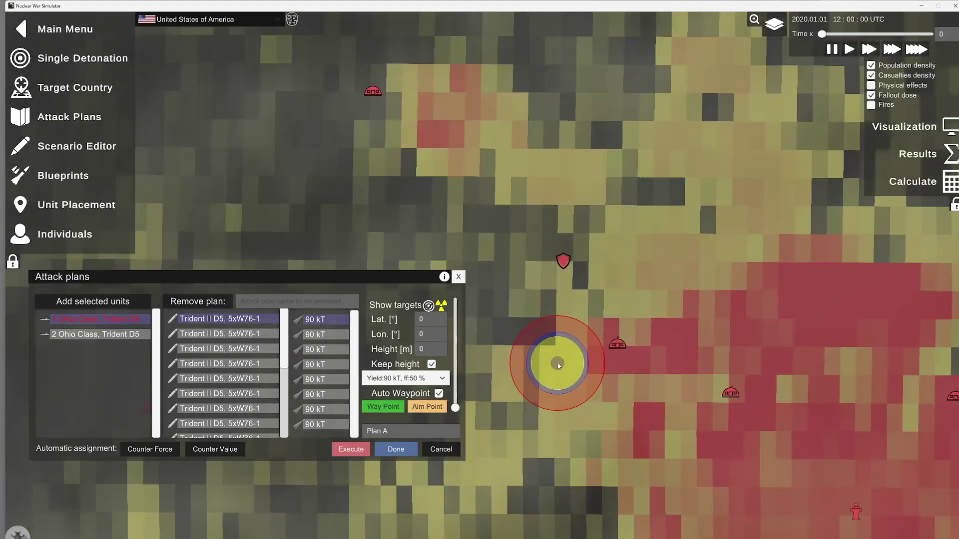
pyautogui.scroll(1, 508, 310)
pyautogui.scroll(1, 561, 289)
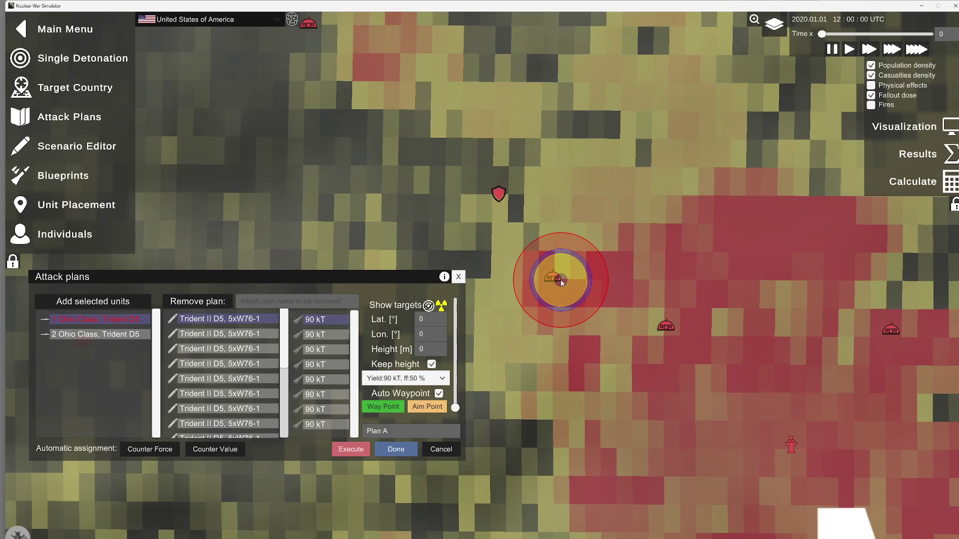
pyautogui.scroll(2, 563, 282)
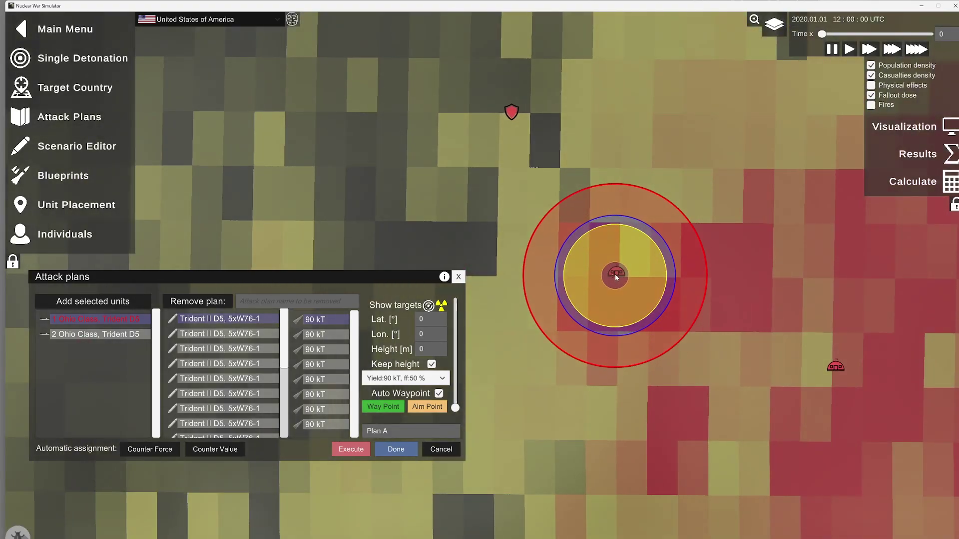
pyautogui.moveTo(617, 272)
pyautogui.mouseDown()
pyautogui.moveTo(458, 368)
pyautogui.moveTo(395, 350)
pyautogui.moveTo(456, 353)
pyautogui.moveTo(625, 287)
pyautogui.moveTo(617, 274)
pyautogui.mouseUp()
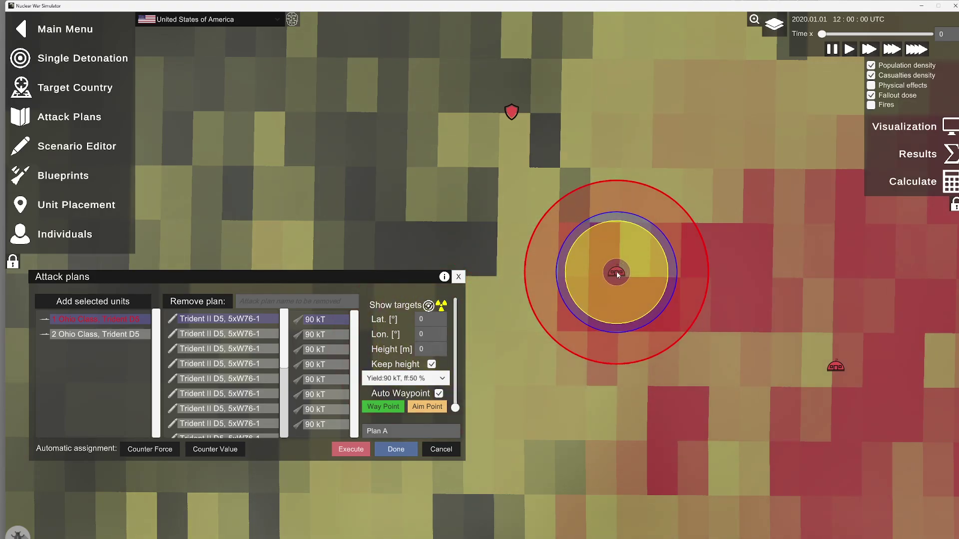
# Step: Fix the first aim point, enter height 300, and aim another 90 kT warhead there
pyautogui.click(617, 274)
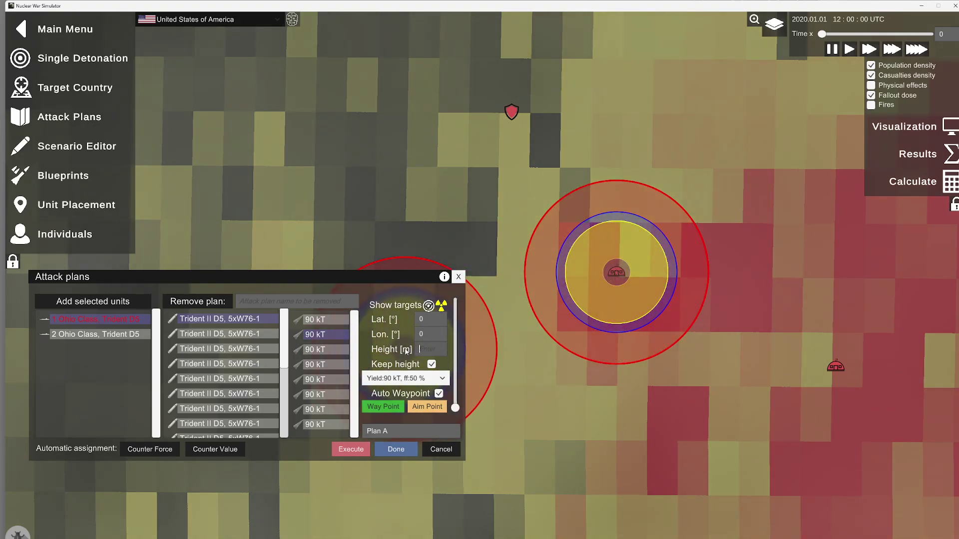
pyautogui.write('300')
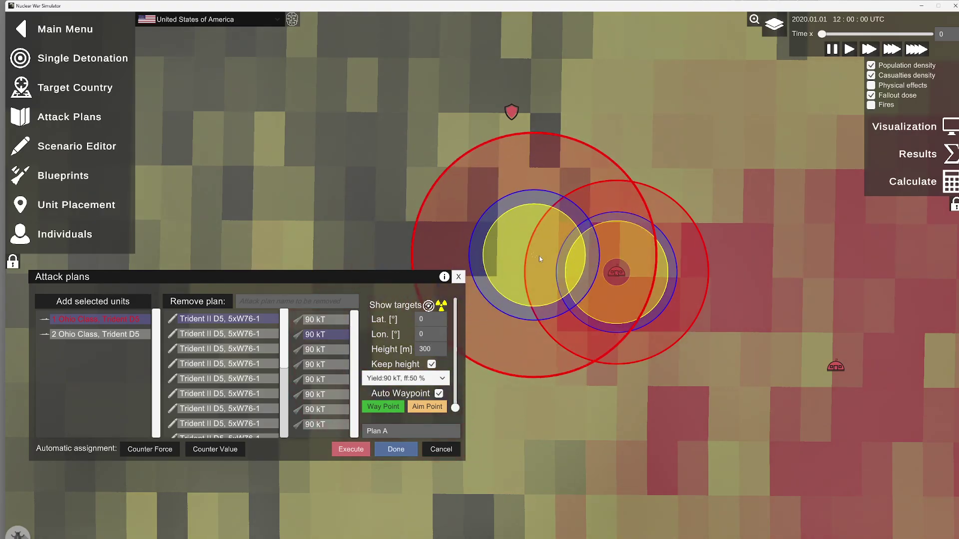
pyautogui.click(616, 273)
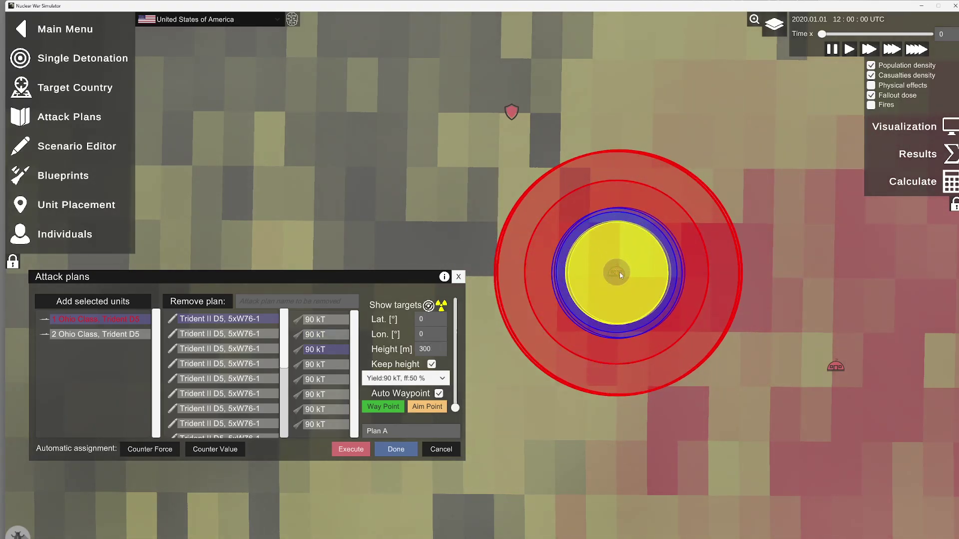
# Step: Aim two 90 kT warheads at the neighbouring target as height 0 ground bursts
pyautogui.scroll(-2, 604, 285)
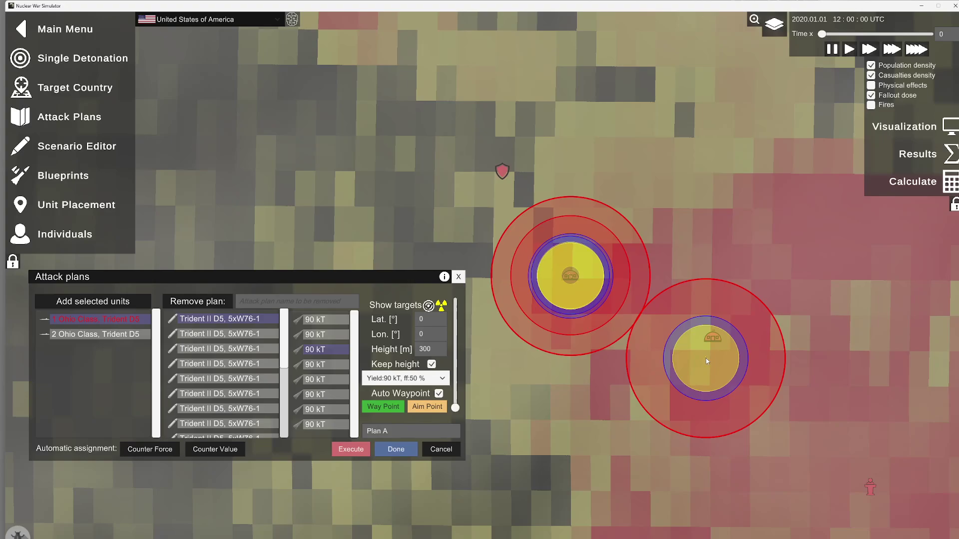
pyautogui.moveTo(706, 358); pyautogui.dragTo(593, 326)
pyautogui.scroll(5, 644, 315)
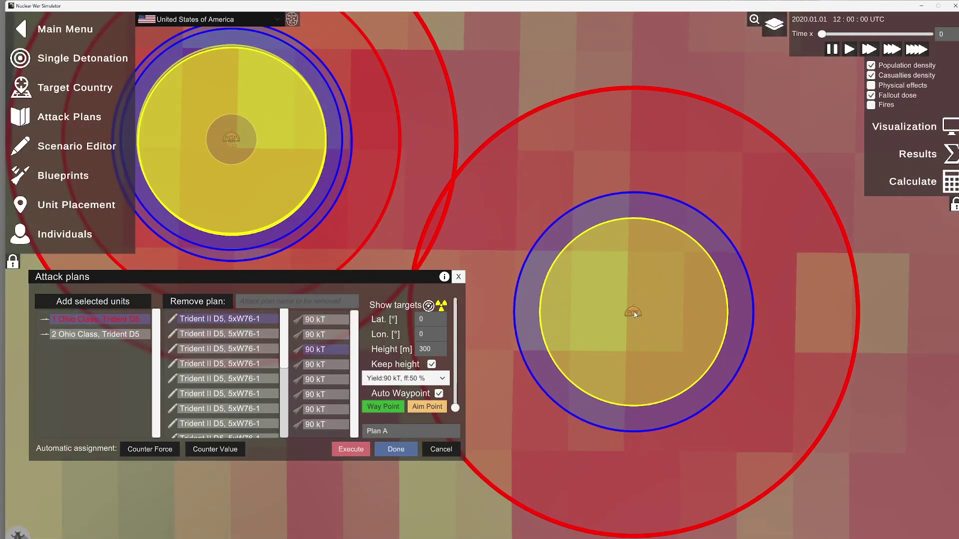
pyautogui.click(635, 314)
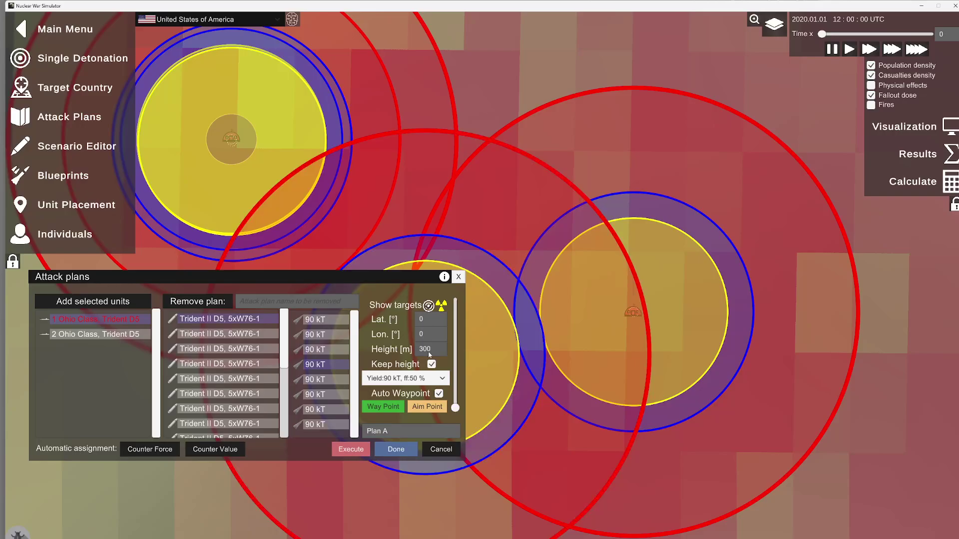
pyautogui.write('0')
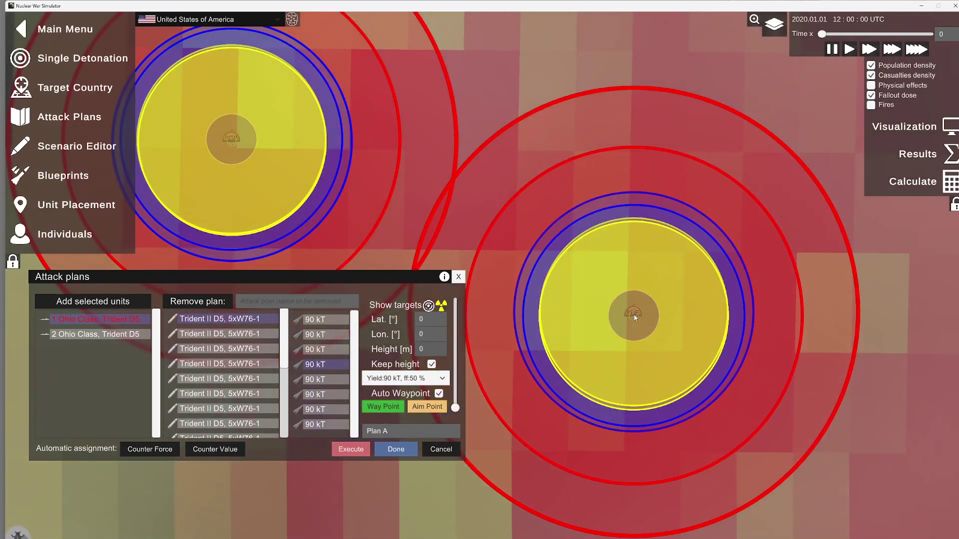
pyautogui.click(634, 315)
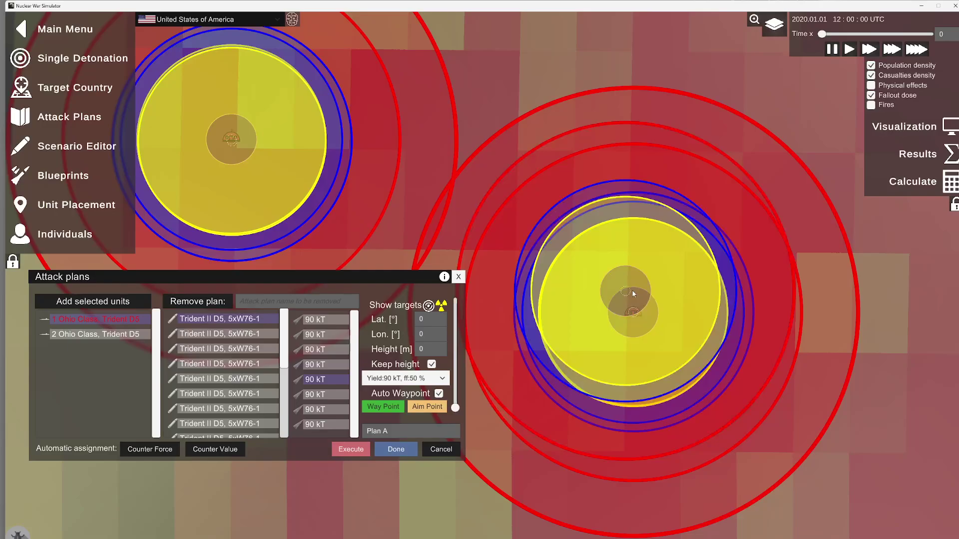
pyautogui.scroll(-10, 634, 293)
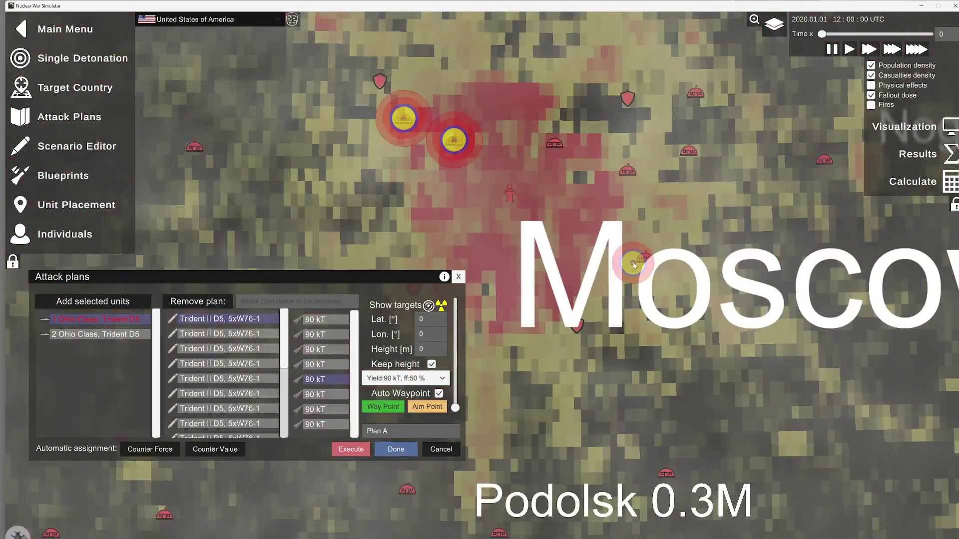
pyautogui.moveTo(673, 179); pyautogui.dragTo(605, 291)
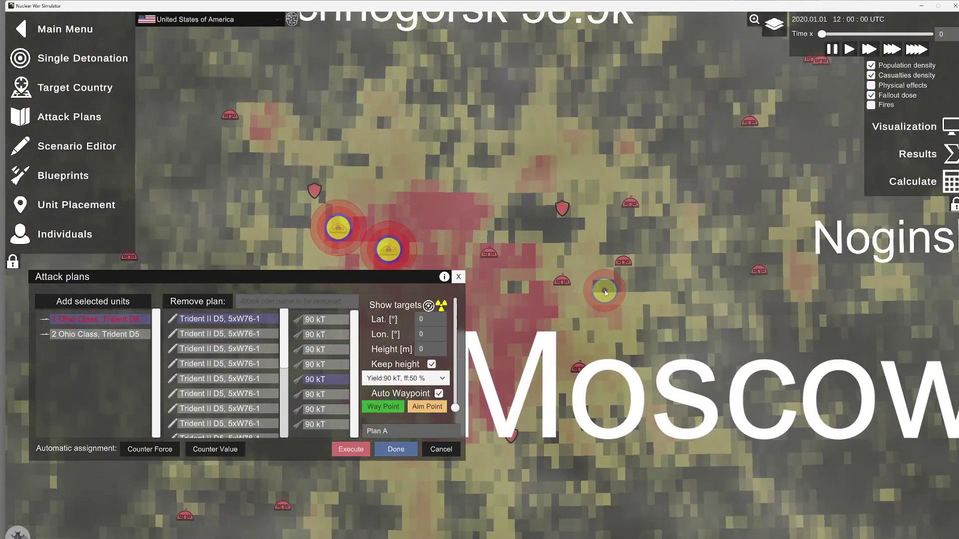
pyautogui.scroll(-10, 604, 293)
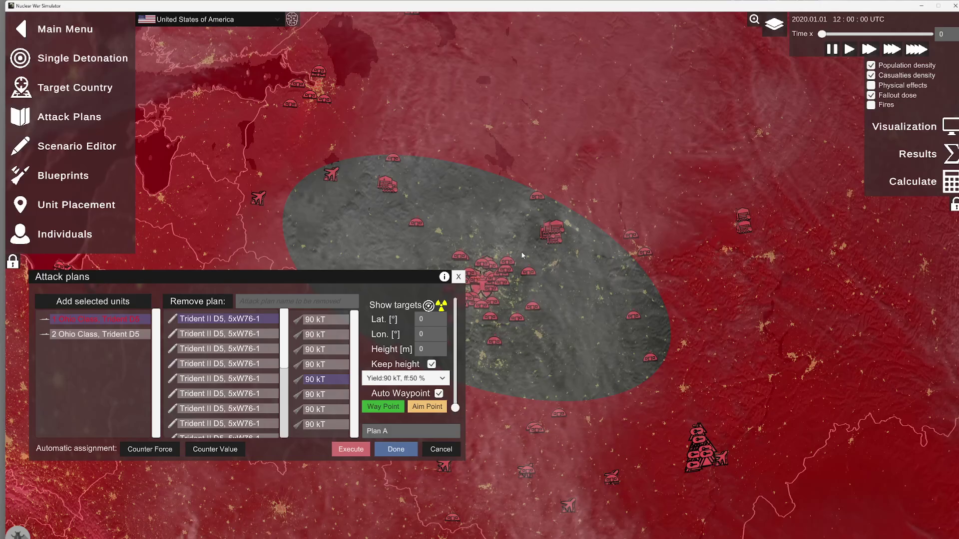
pyautogui.scroll(-5, 580, 233)
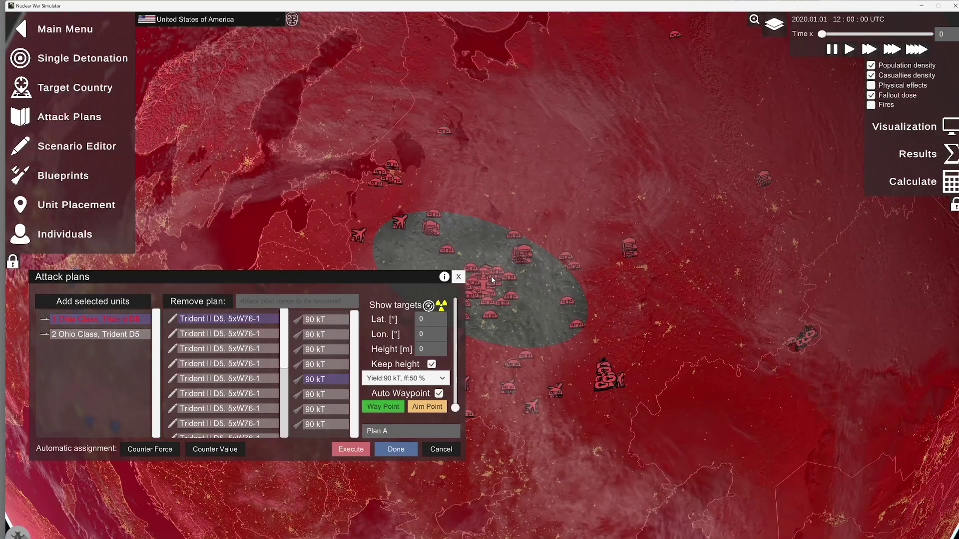
pyautogui.scroll(5, 492, 280)
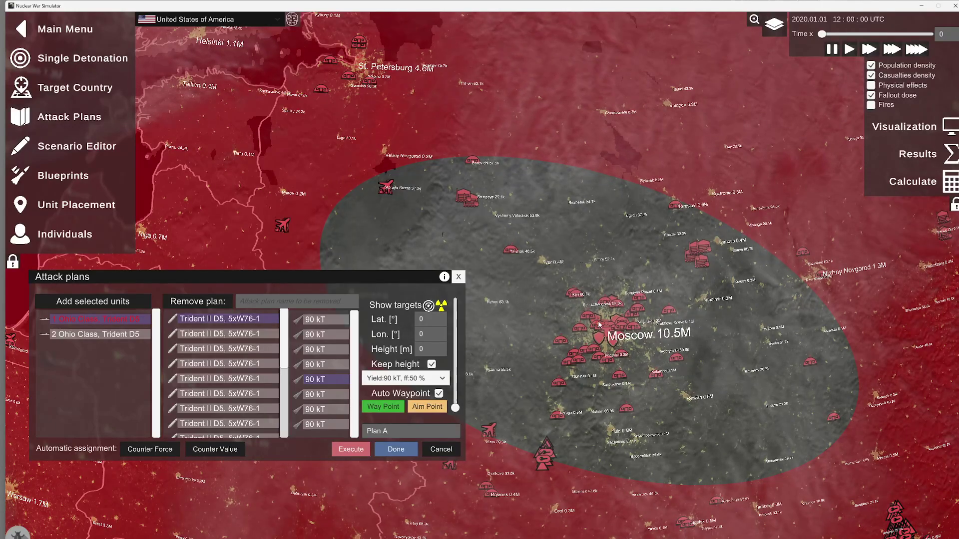
pyautogui.moveTo(599, 324); pyautogui.dragTo(569, 213)
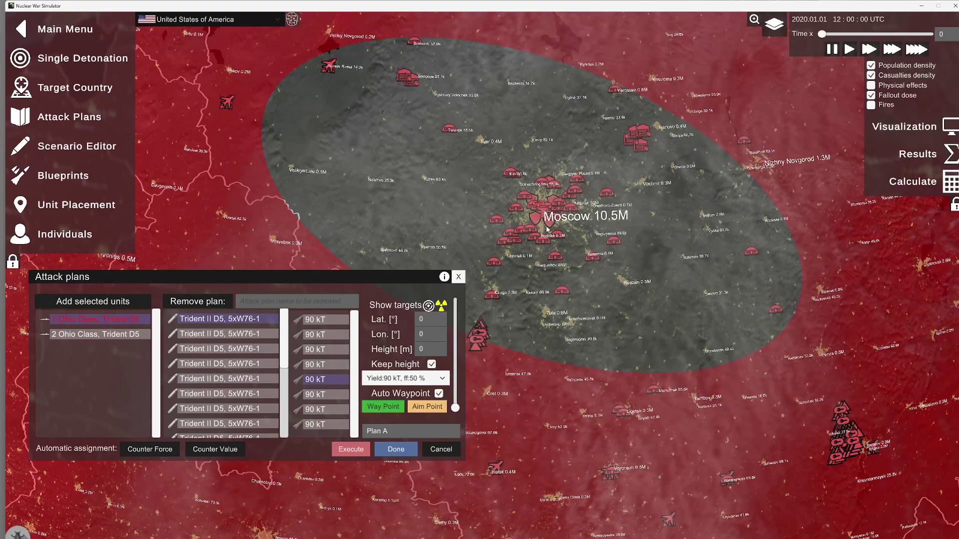
pyautogui.scroll(3, 547, 230)
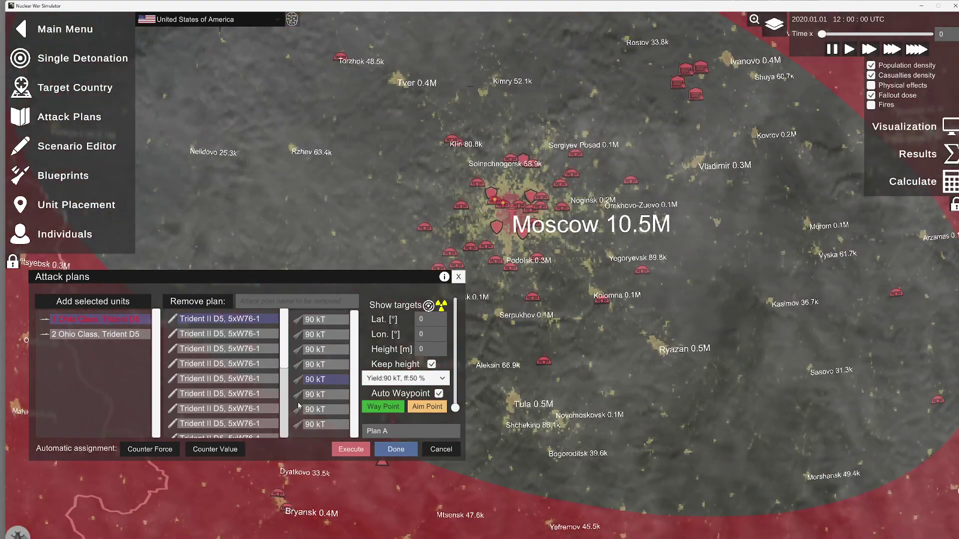
# Step: Aim 90 kT warheads at a central Moscow target and twice at a dome unit
pyautogui.moveTo(565, 174); pyautogui.dragTo(563, 258)
pyautogui.scroll(3, 600, 275)
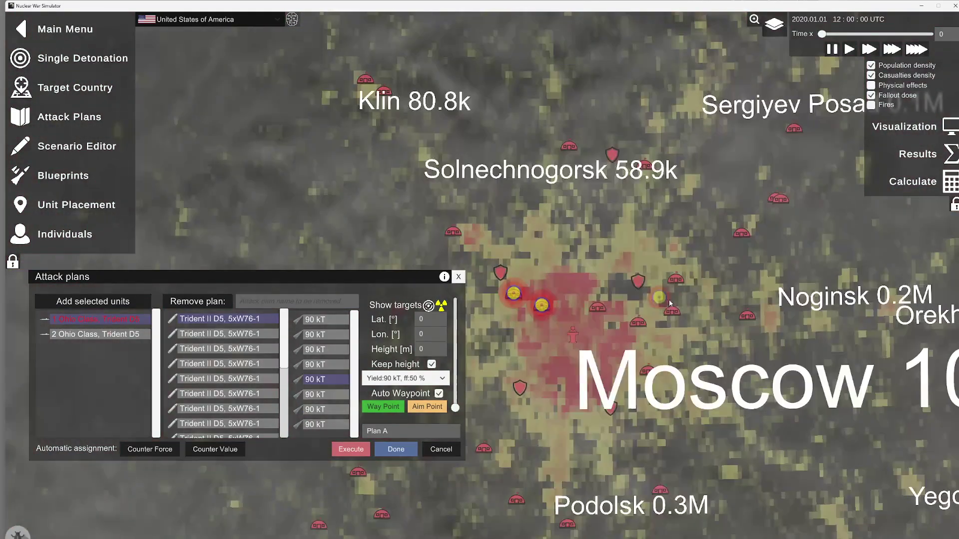
pyautogui.moveTo(651, 296); pyautogui.dragTo(563, 293)
pyautogui.scroll(2, 612, 297)
pyautogui.click(625, 302)
pyautogui.scroll(3, 599, 286)
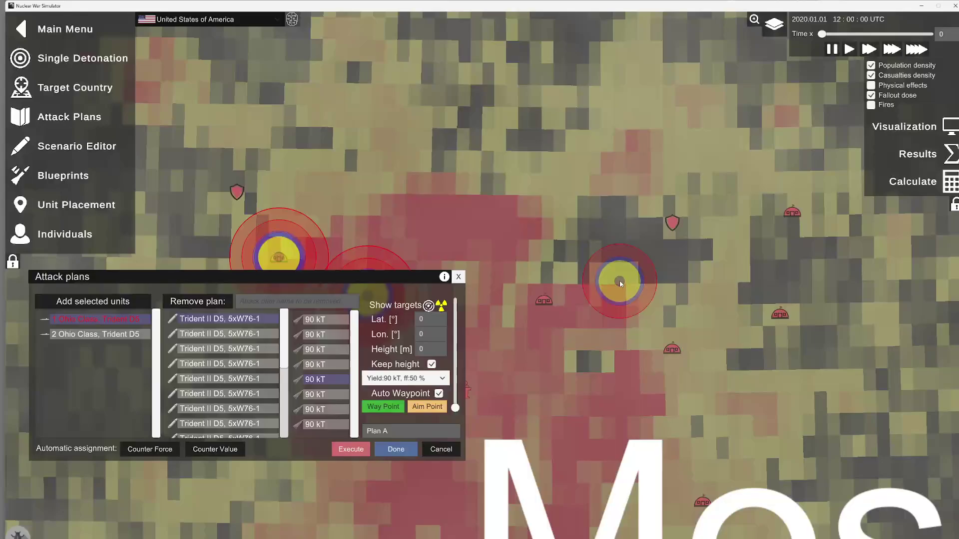
pyautogui.moveTo(636, 299); pyautogui.dragTo(655, 240)
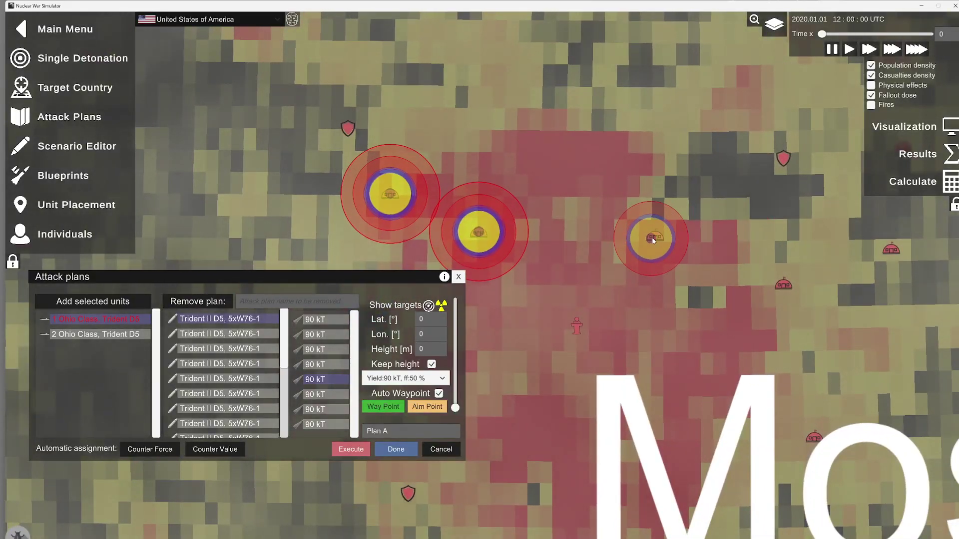
pyautogui.click(783, 287)
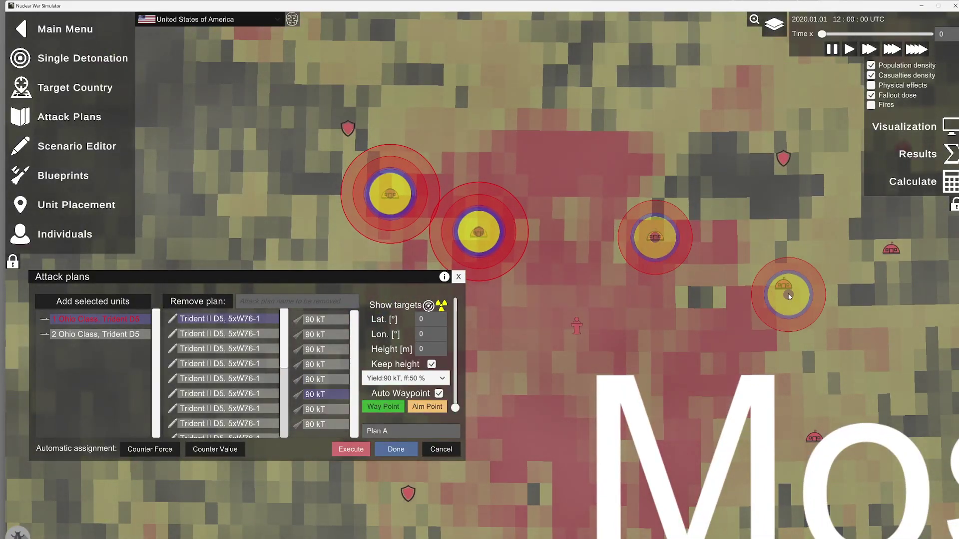
pyautogui.click(783, 288)
# Step: Aim further Trident II D5 warheads at the remaining dome units around Moscow
pyautogui.moveTo(705, 383); pyautogui.dragTo(867, 223)
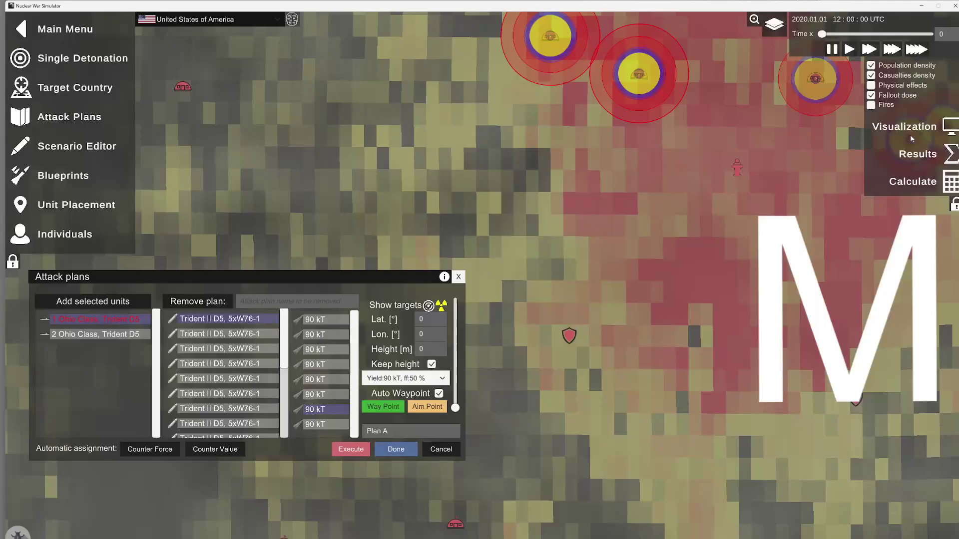
pyautogui.moveTo(686, 299); pyautogui.dragTo(368, 202)
pyautogui.click(670, 201)
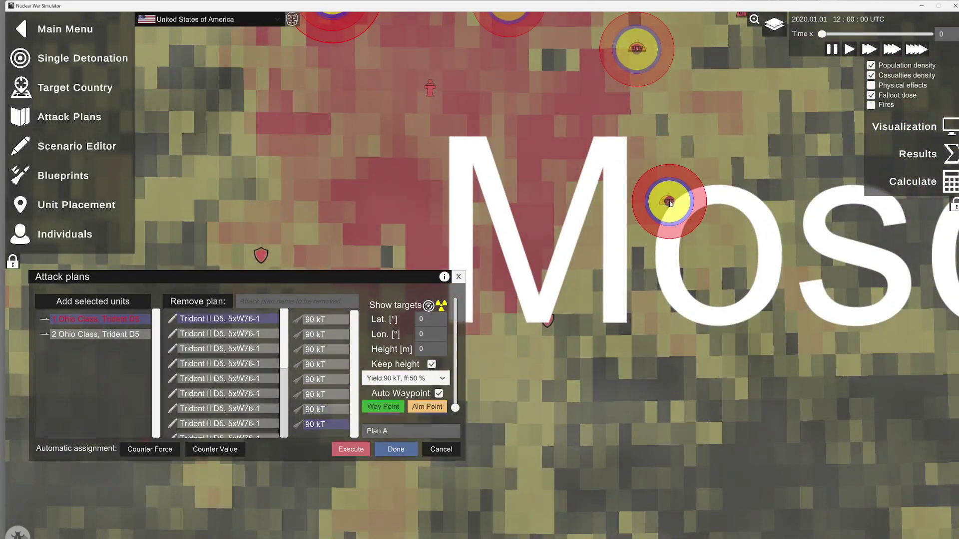
pyautogui.moveTo(724, 156); pyautogui.dragTo(583, 214)
pyautogui.click(262, 323)
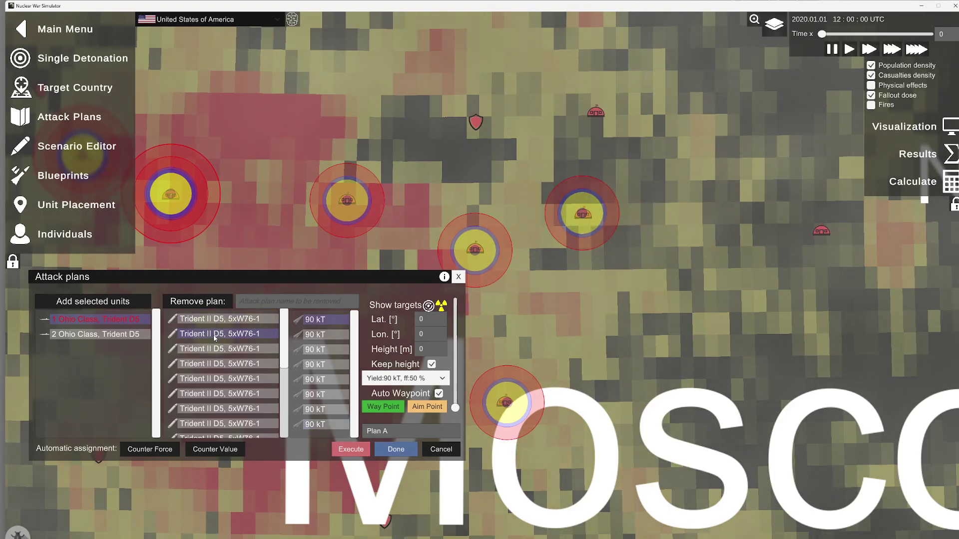
pyautogui.click(700, 345)
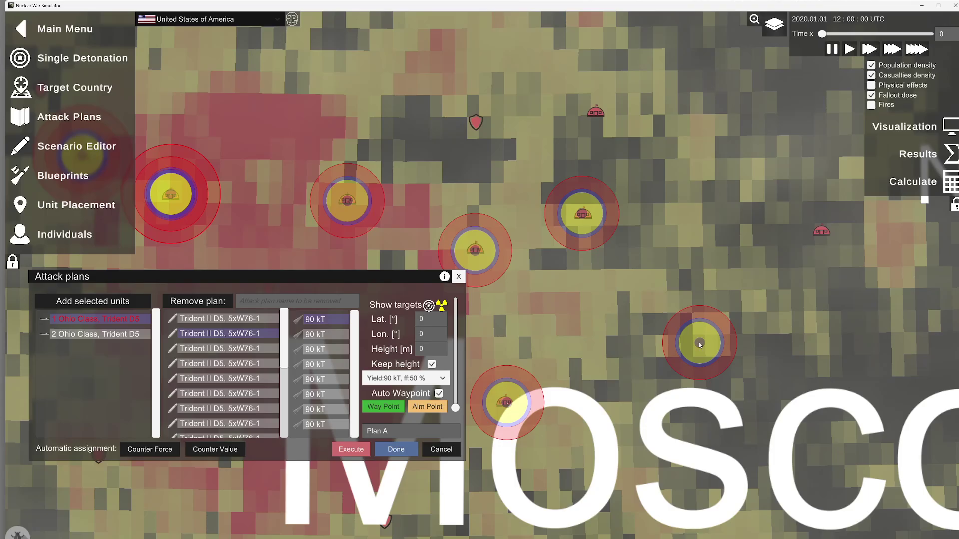
pyautogui.scroll(-10, 681, 343)
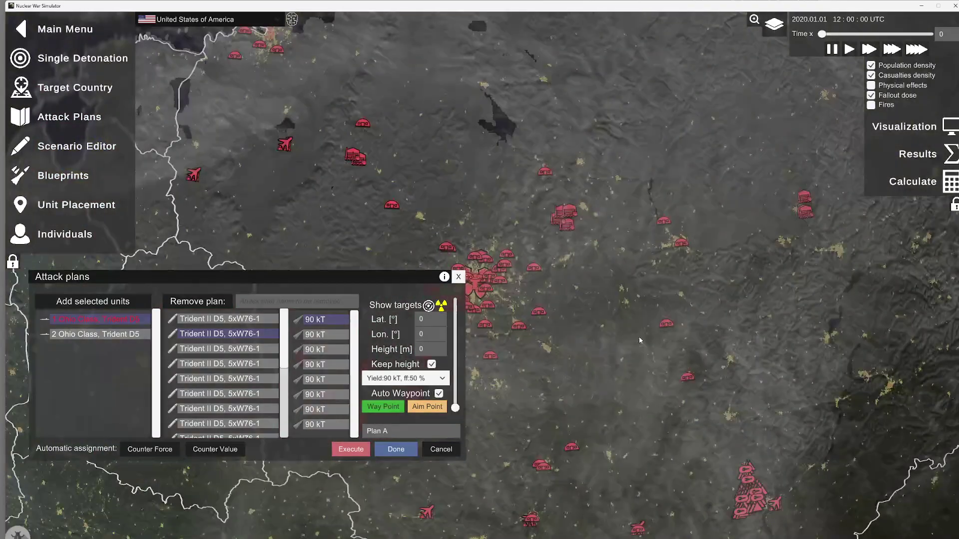
pyautogui.scroll(-8, 639, 331)
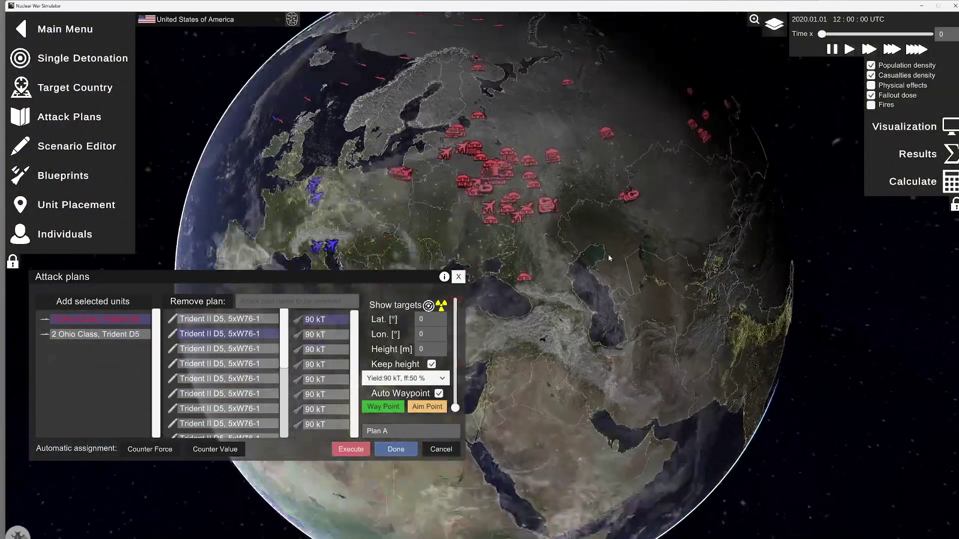
pyautogui.moveTo(609, 259); pyautogui.dragTo(644, 30)
pyautogui.moveTo(614, 410); pyautogui.dragTo(631, 205)
pyautogui.moveTo(583, 243); pyautogui.dragTo(577, 235)
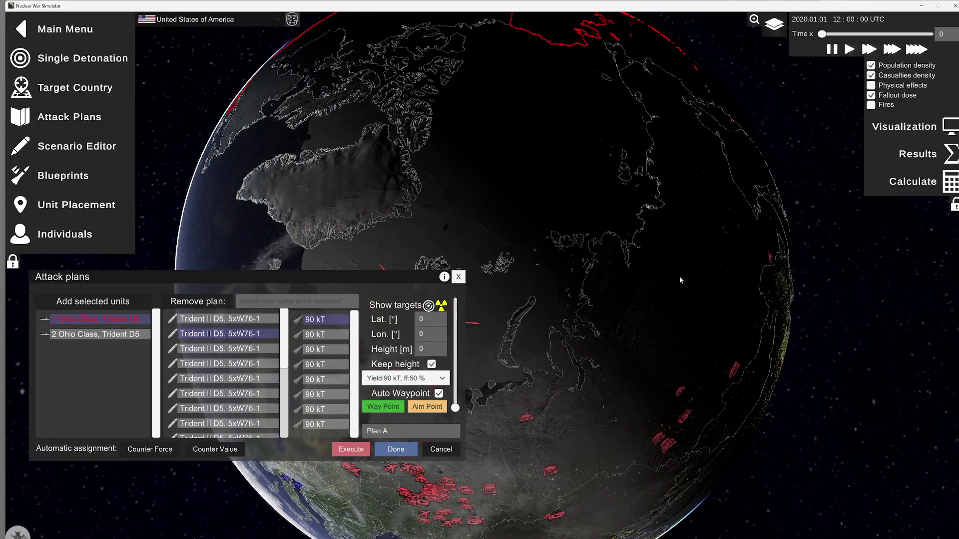
pyautogui.moveTo(680, 280); pyautogui.dragTo(463, 64)
pyautogui.moveTo(614, 165); pyautogui.dragTo(450, 50)
pyautogui.moveTo(659, 205); pyautogui.dragTo(779, 246)
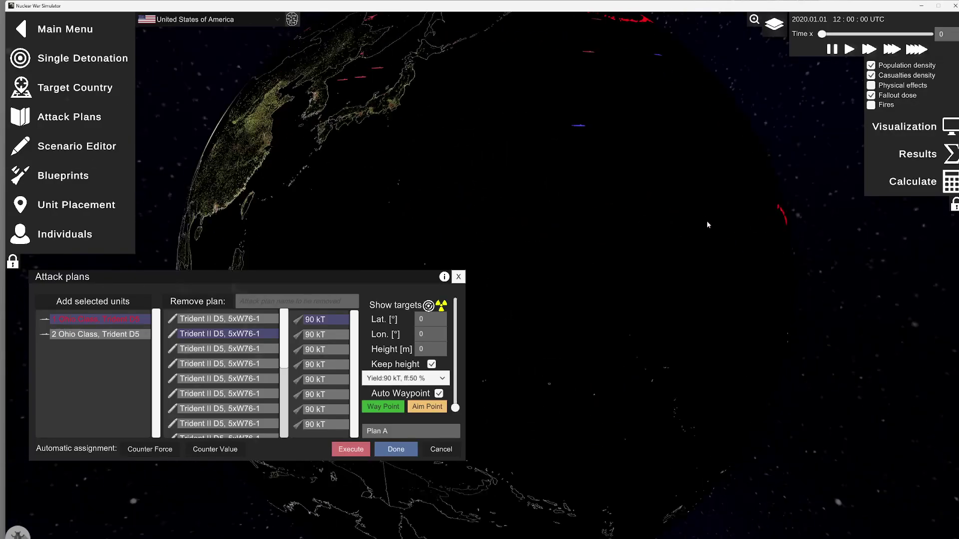
pyautogui.moveTo(406, 170); pyautogui.dragTo(579, 318)
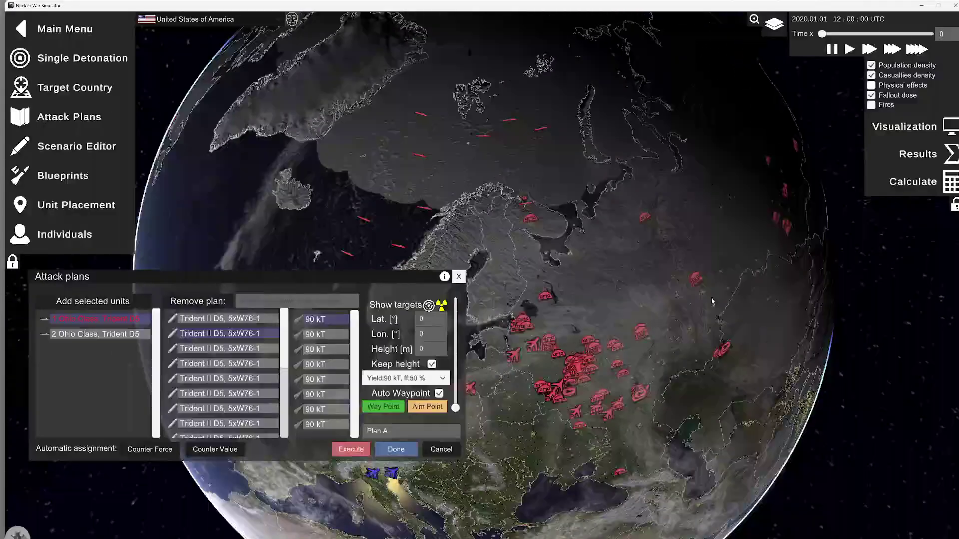
# Step: Zoom to St. Petersburg and aim 90 kT W76-1 warheads at the lower and top units
pyautogui.scroll(5, 578, 320)
pyautogui.scroll(6, 586, 365)
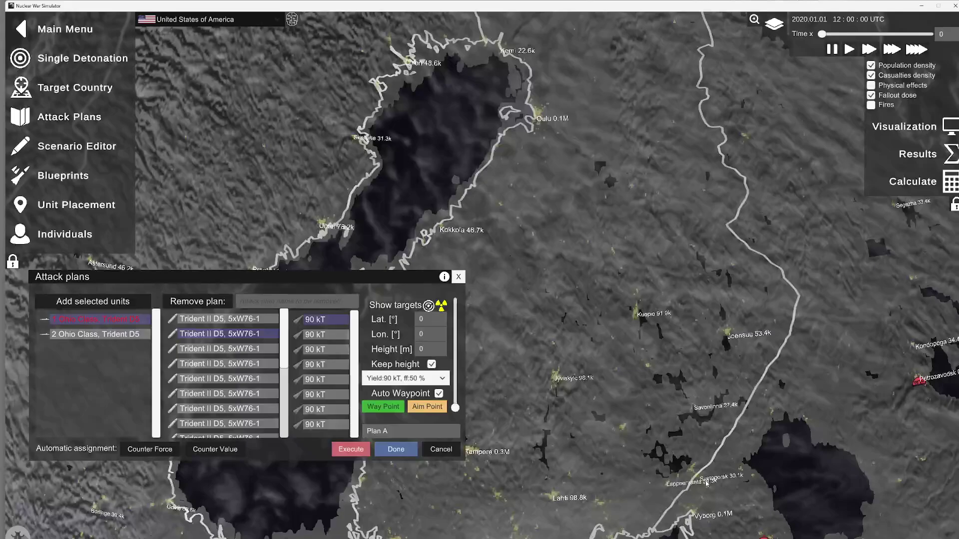
pyautogui.moveTo(689, 475); pyautogui.dragTo(551, 364)
pyautogui.scroll(5, 634, 141)
pyautogui.moveTo(605, 262); pyautogui.dragTo(562, 353)
pyautogui.scroll(3, 594, 344)
pyautogui.scroll(5, 517, 344)
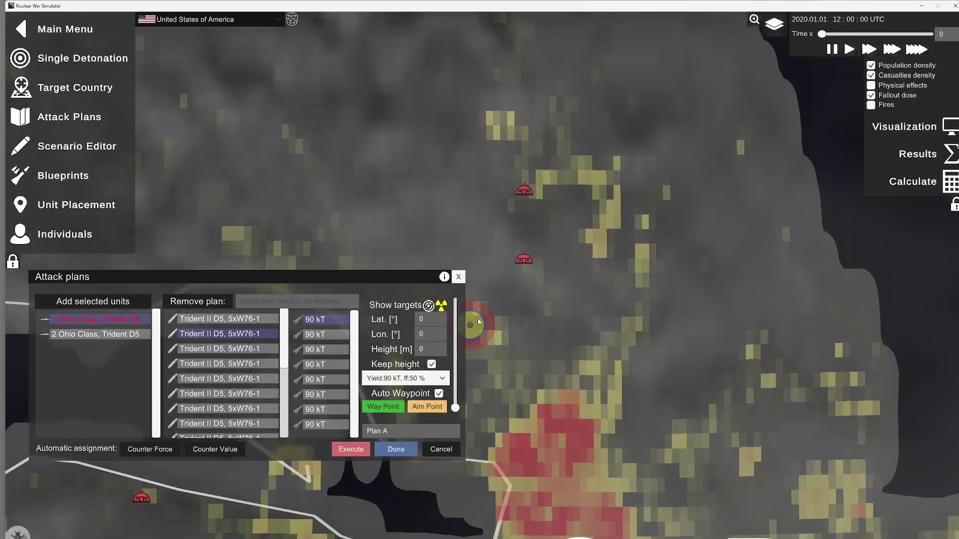
pyautogui.scroll(3, 578, 300)
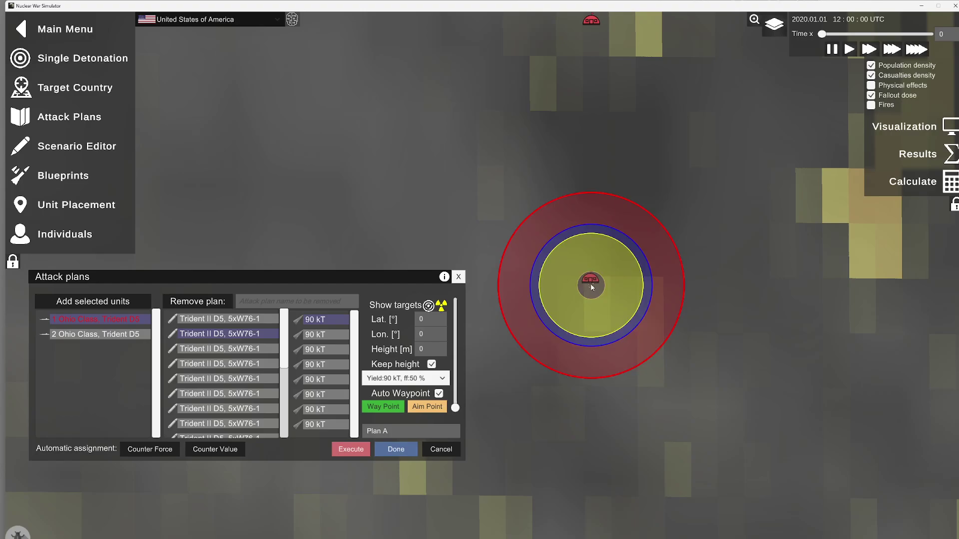
pyautogui.click(587, 279)
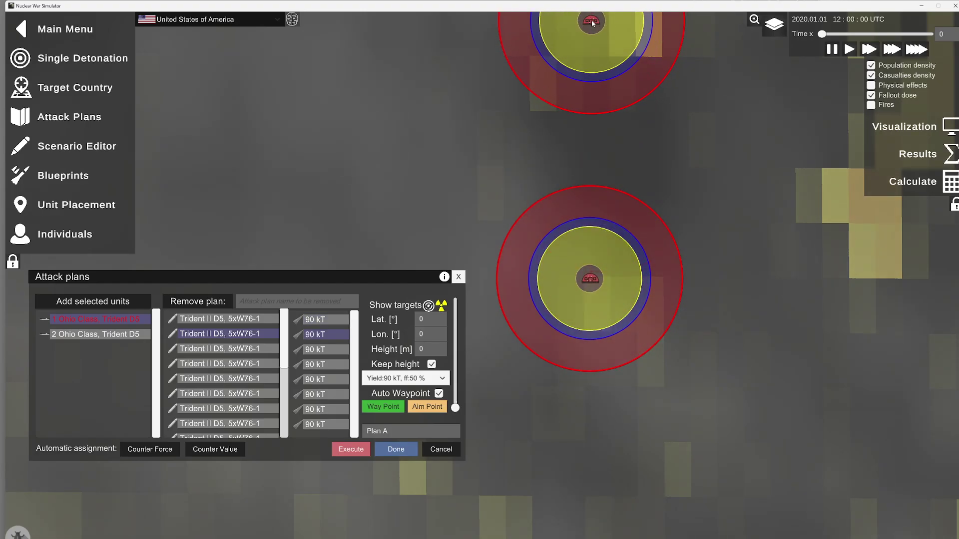
pyautogui.click(591, 20)
pyautogui.scroll(-4, 701, 274)
pyautogui.scroll(-4, 624, 459)
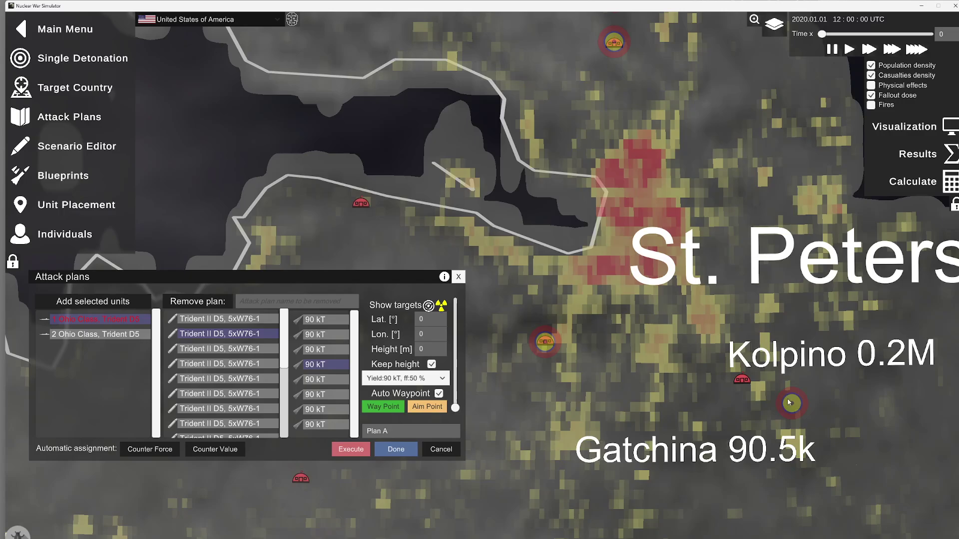
# Step: Aim more warheads at Kolpino, St. Petersburg and nearby sites, bursting at 300 m
pyautogui.click(741, 380)
pyautogui.click(324, 203)
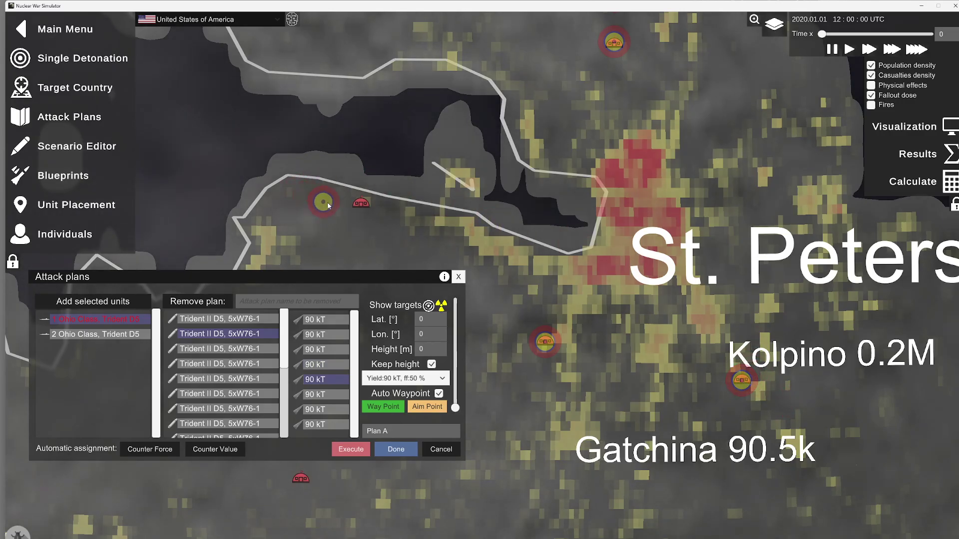
pyautogui.click(362, 206)
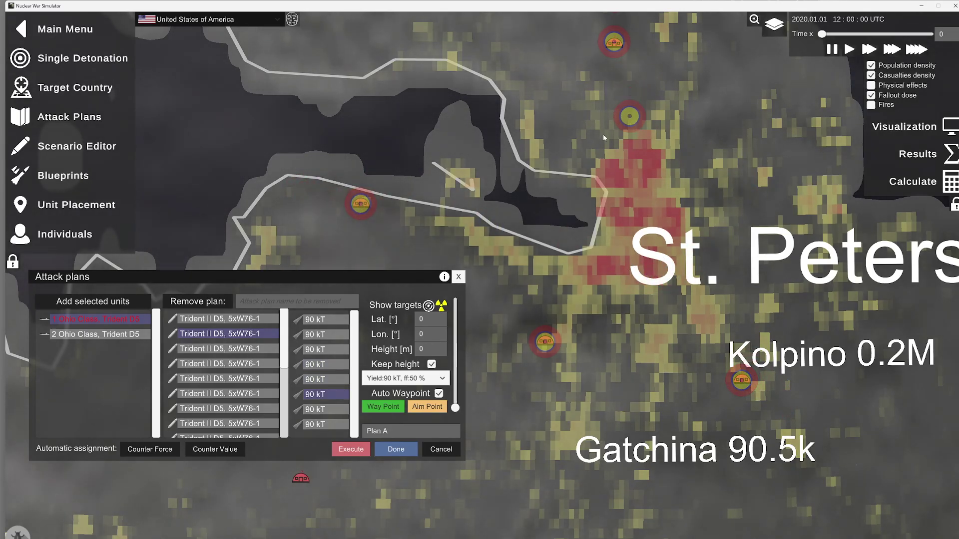
pyautogui.click(426, 349)
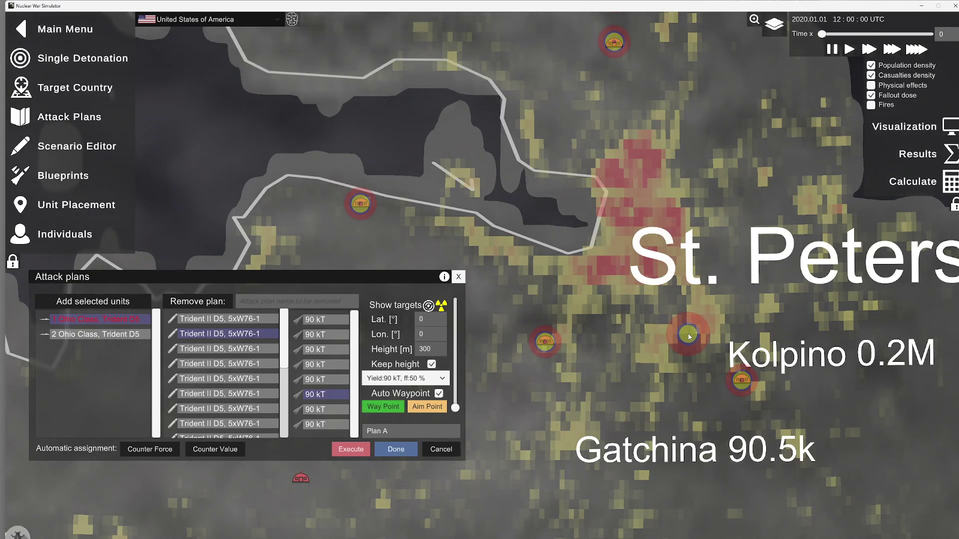
pyautogui.click(616, 46)
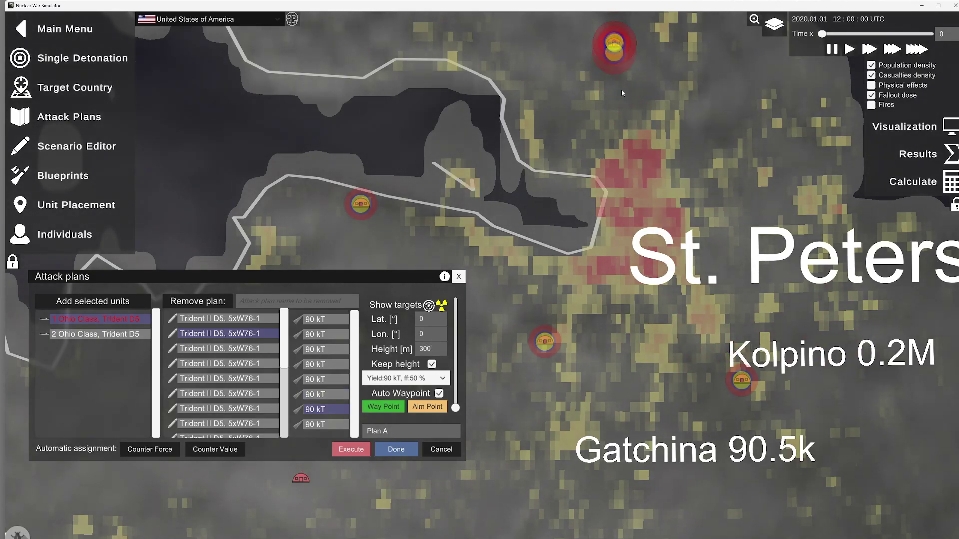
pyautogui.click(546, 343)
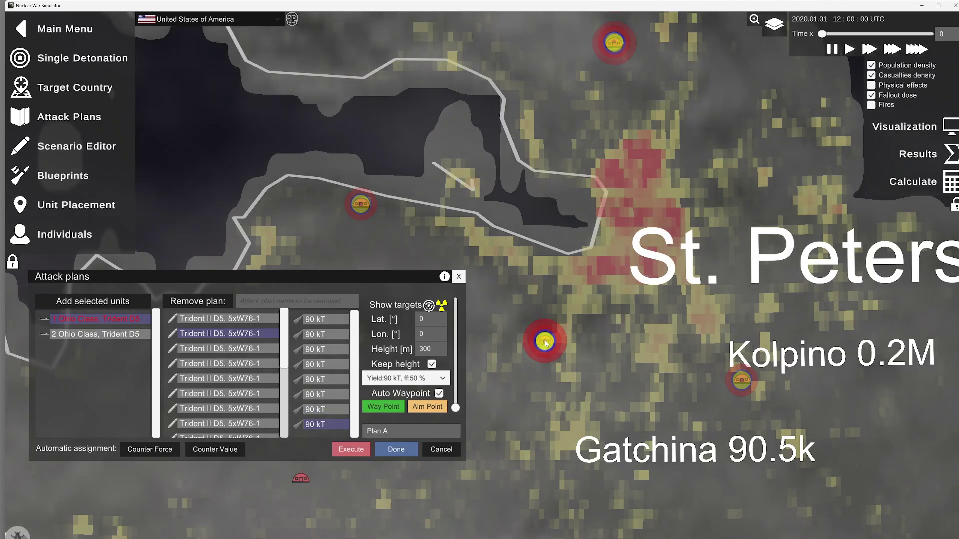
pyautogui.click(742, 383)
pyautogui.scroll(-5, 604, 356)
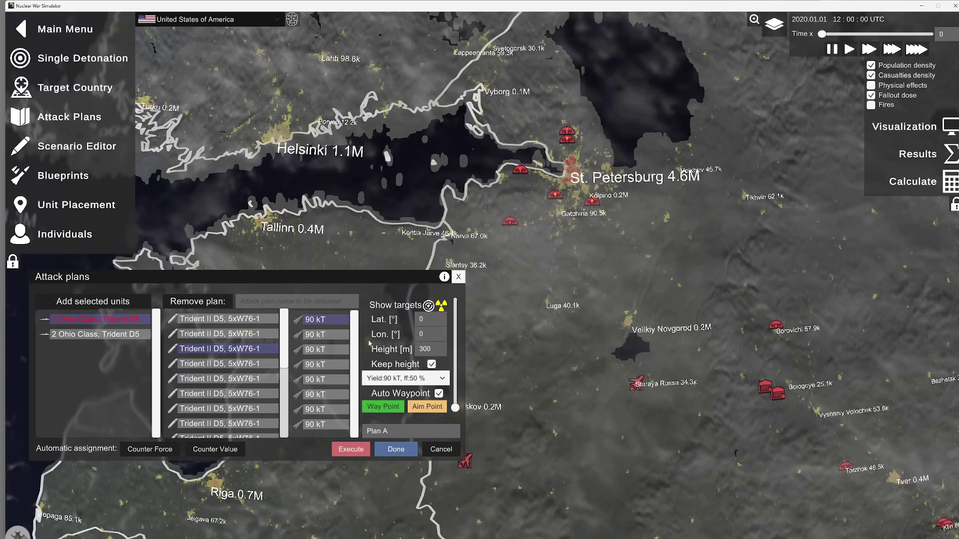
# Step: Scroll to the 5xW88 455 kT warhead entries and zoom the map into Moscow
pyautogui.scroll(-2, 511, 363)
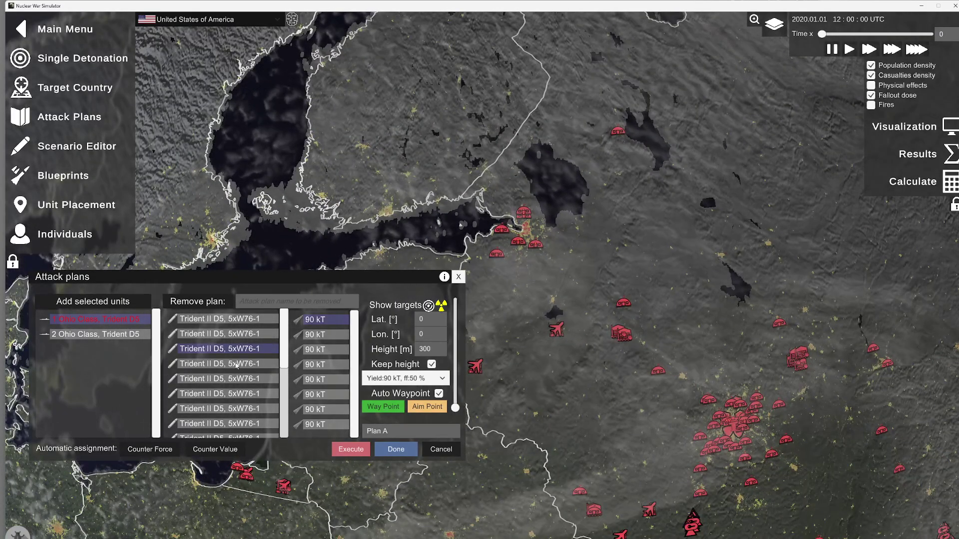
pyautogui.scroll(-5, 237, 359)
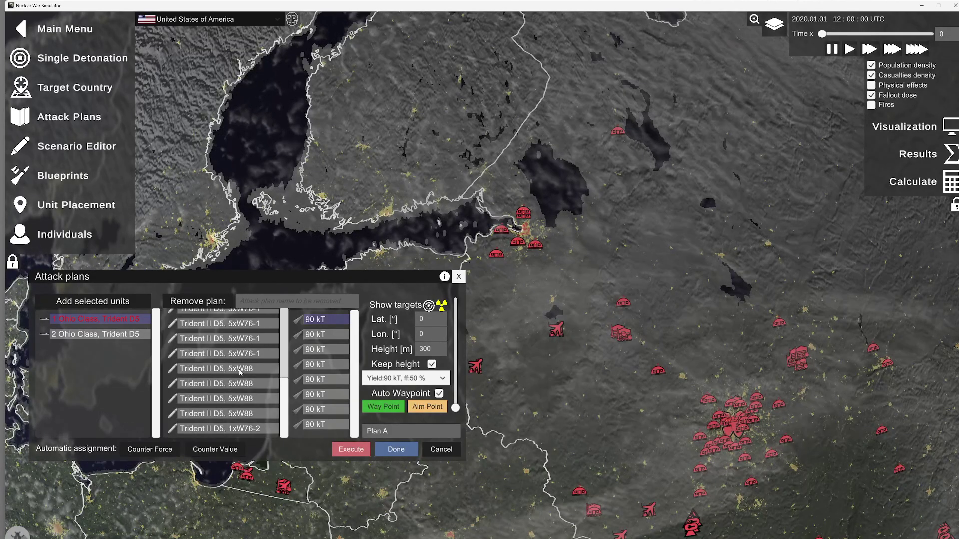
pyautogui.scroll(5, 235, 350)
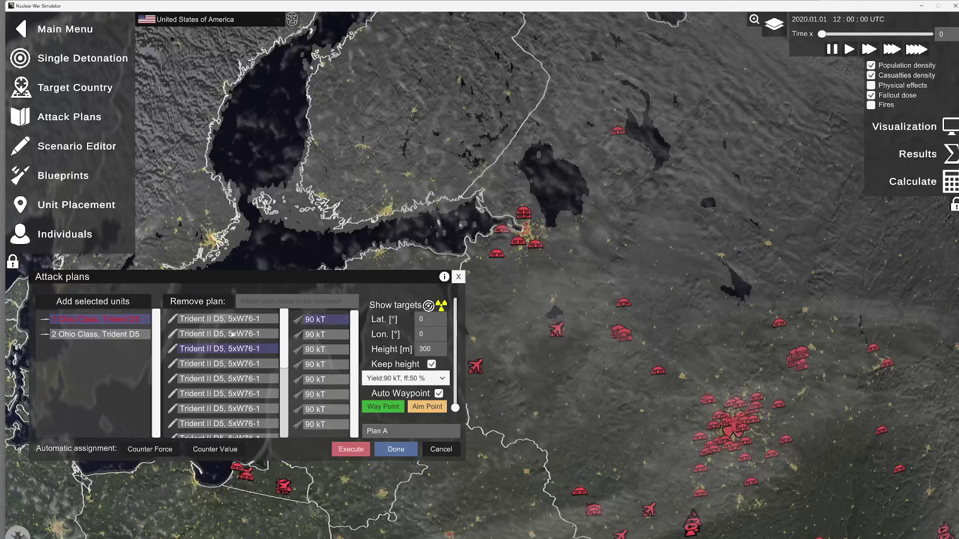
pyautogui.scroll(-5, 217, 369)
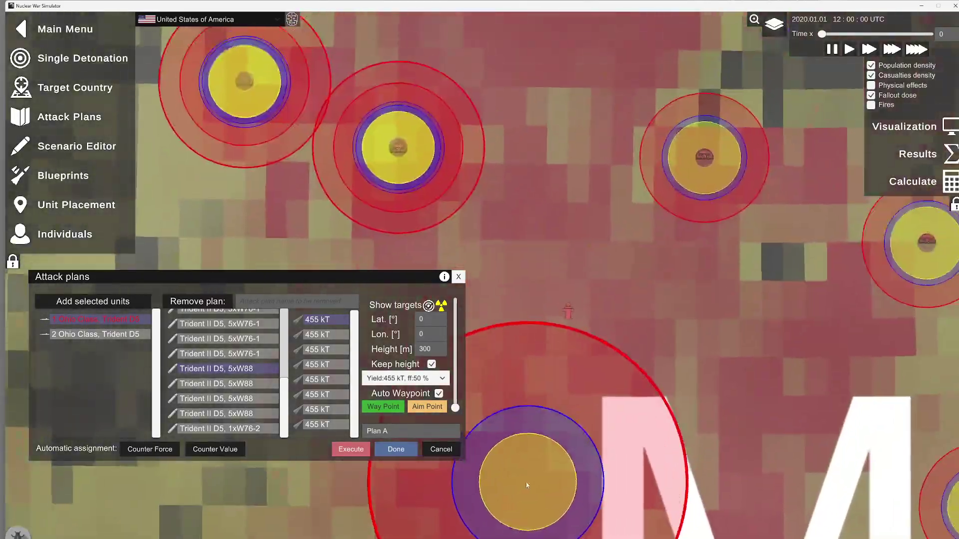
# Step: Place a 455 kT W88 aim point on central Moscow, then another at 0 m height
pyautogui.moveTo(526, 482); pyautogui.dragTo(567, 318)
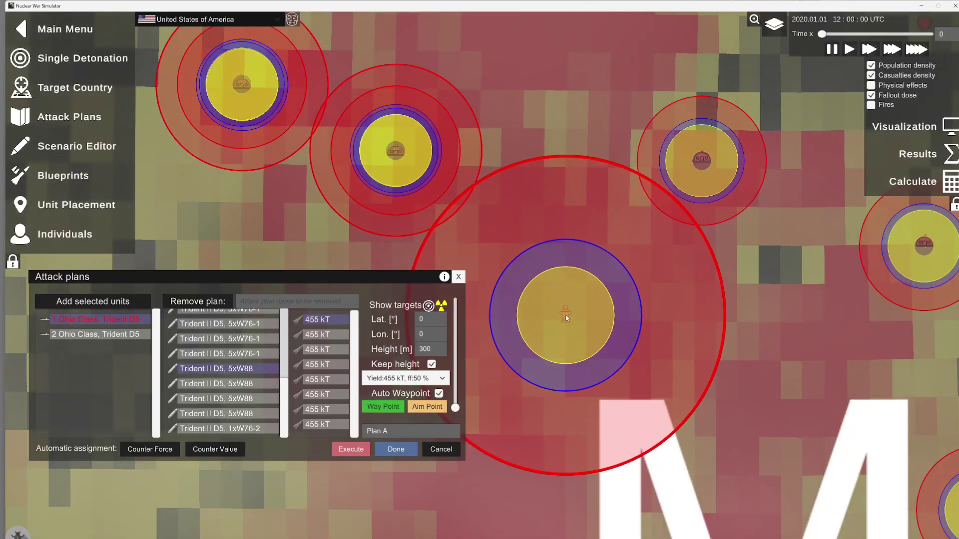
pyautogui.click(566, 318)
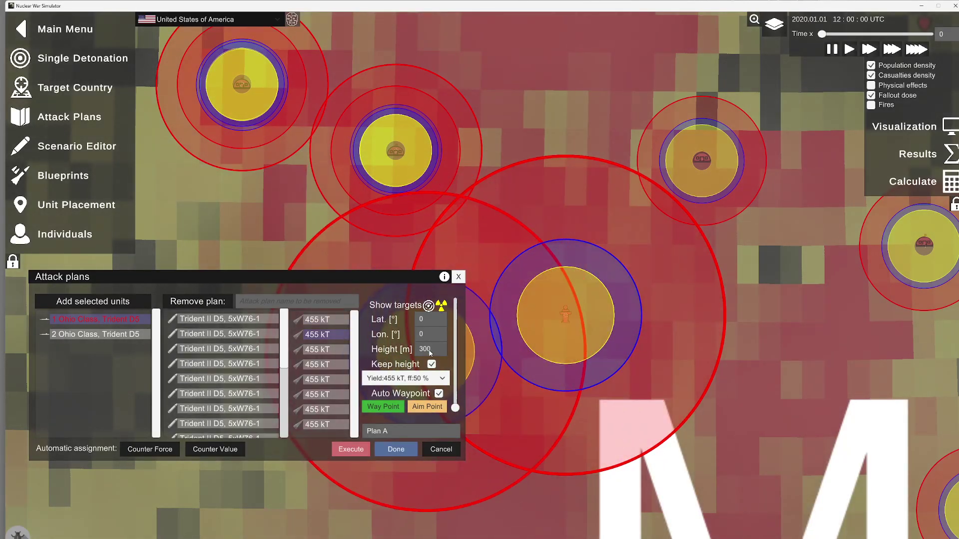
pyautogui.moveTo(434, 350); pyautogui.dragTo(388, 339)
pyautogui.write('0')
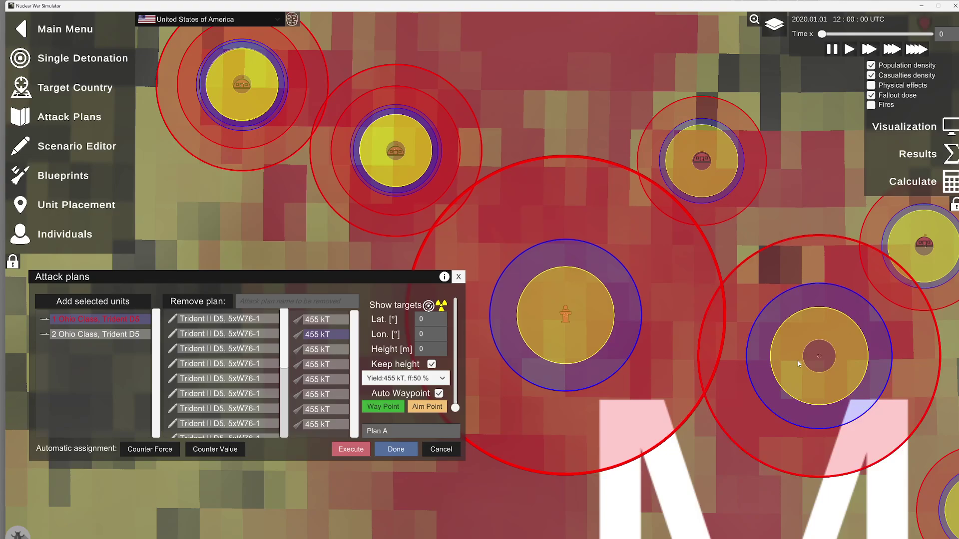
pyautogui.click(565, 317)
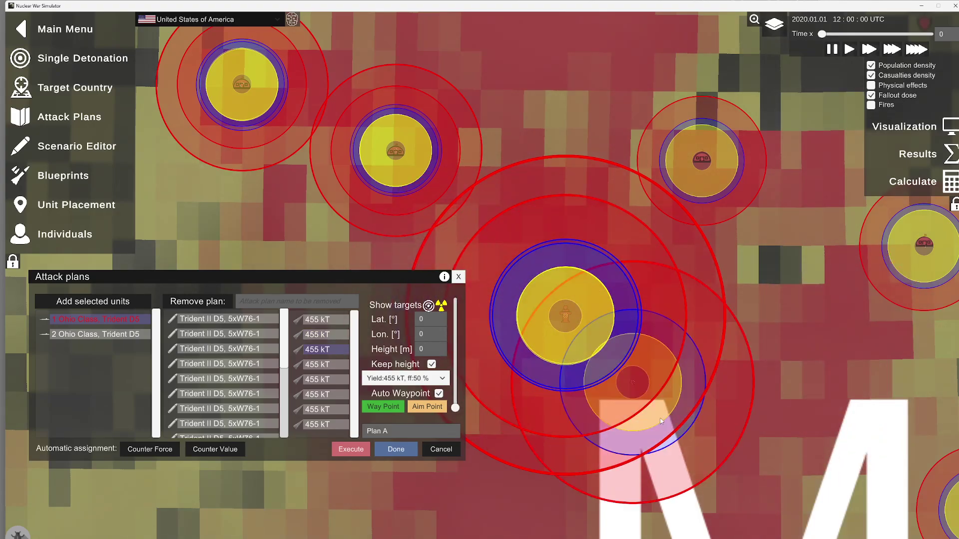
pyautogui.scroll(-2, 677, 438)
pyautogui.scroll(-3, 677, 438)
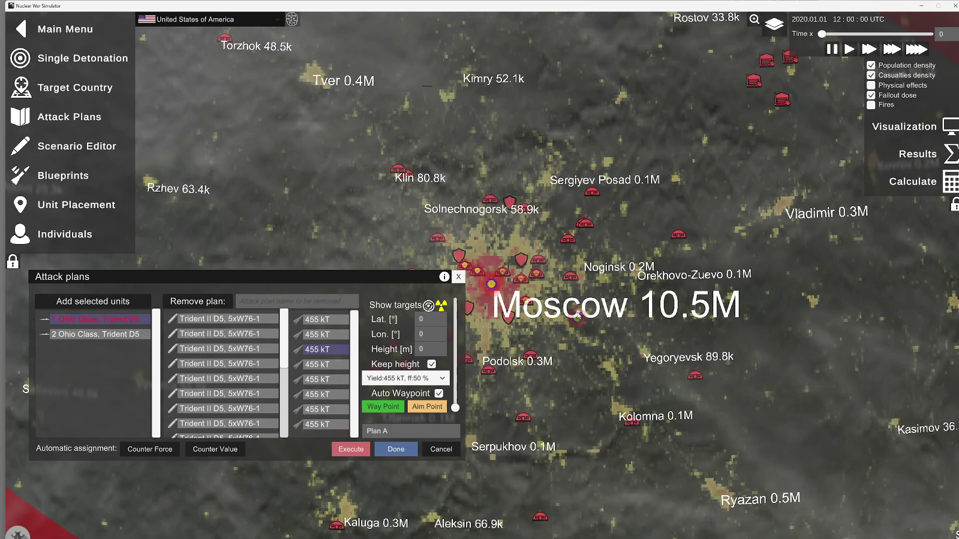
# Step: Stack another 455 kT W88 warhead on central Moscow and add an aim point just beside it
pyautogui.scroll(8, 579, 289)
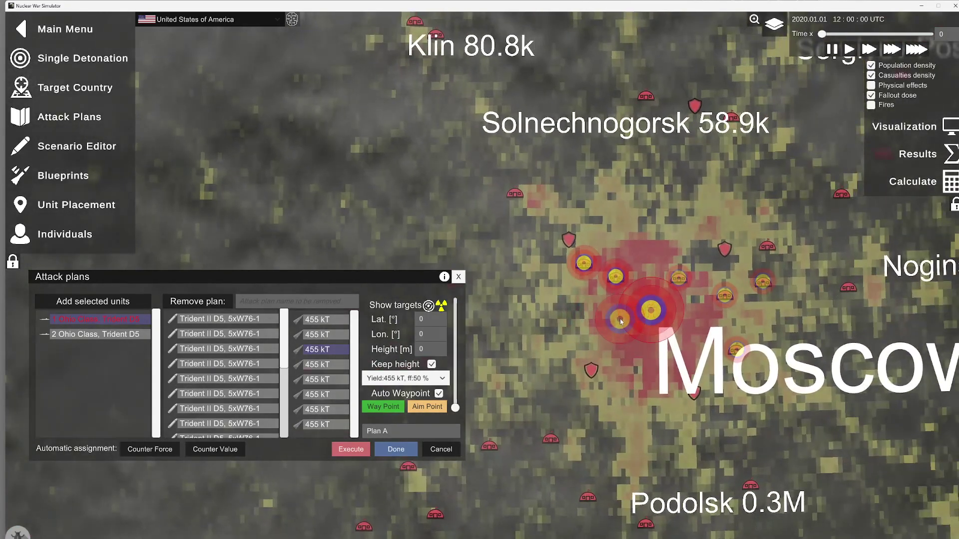
pyautogui.moveTo(621, 321); pyautogui.dragTo(651, 311)
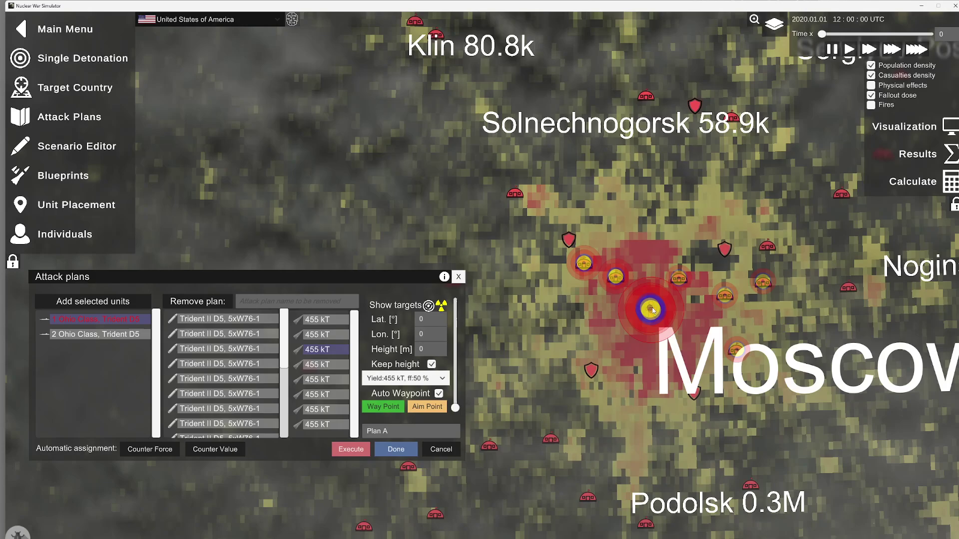
pyautogui.click(665, 283)
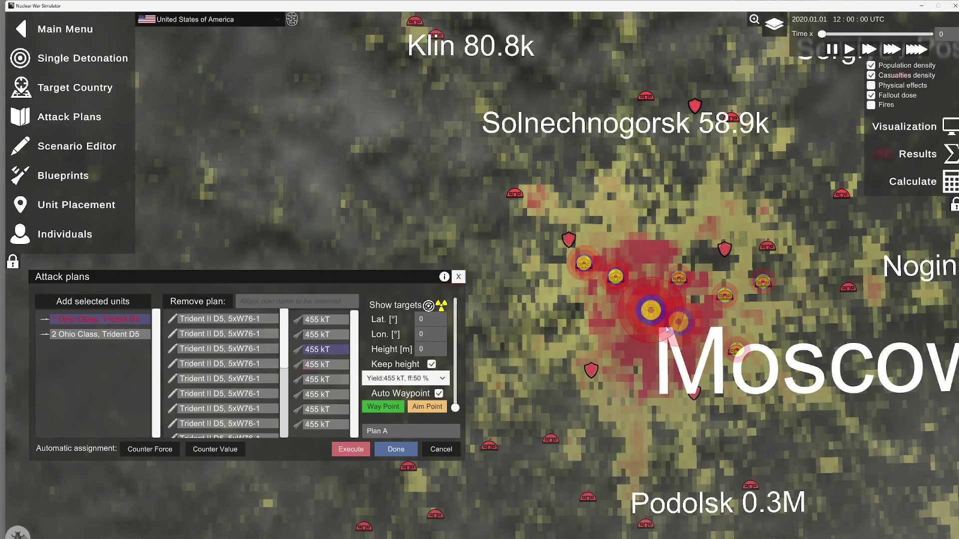
pyautogui.scroll(-3, 652, 310)
pyautogui.scroll(-2, 649, 325)
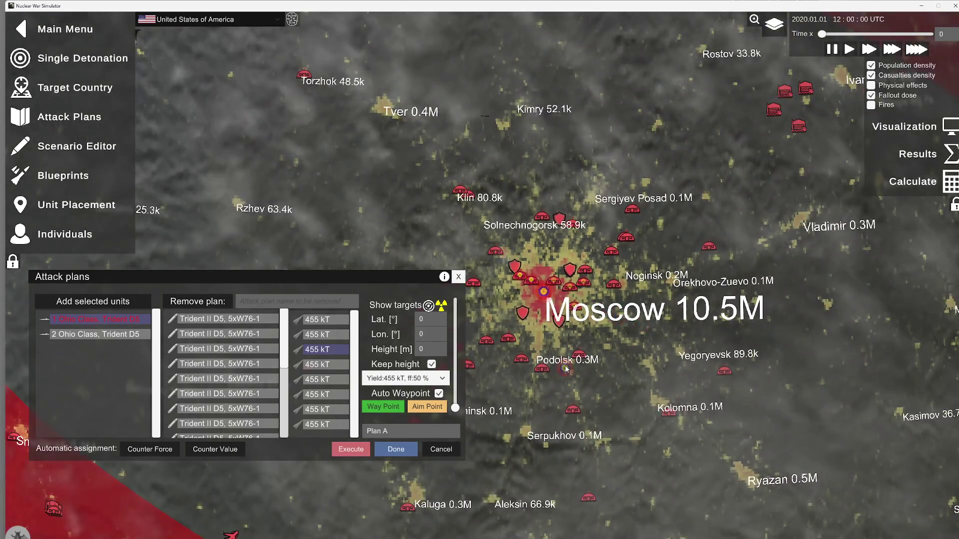
pyautogui.scroll(2, 614, 269)
pyautogui.scroll(-4, 599, 274)
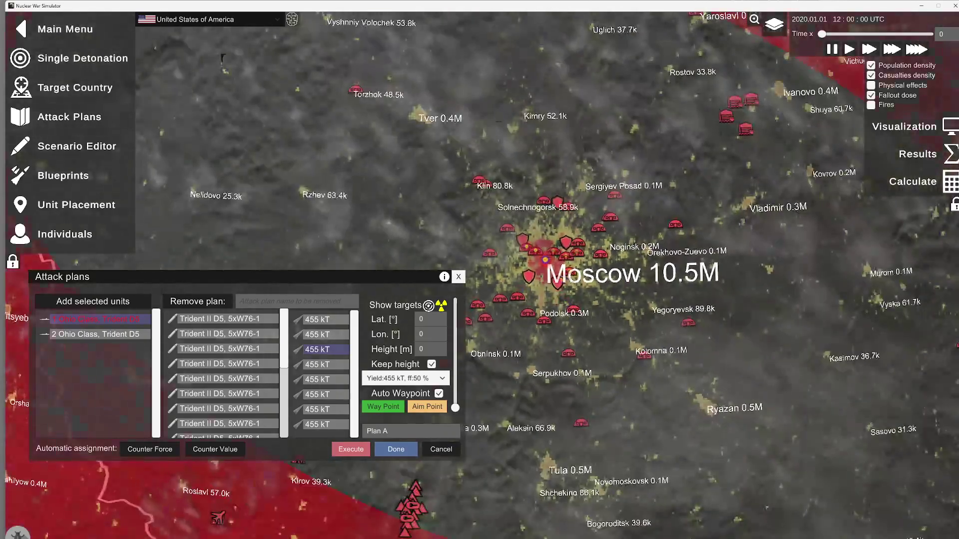
pyautogui.moveTo(641, 211); pyautogui.dragTo(792, 296)
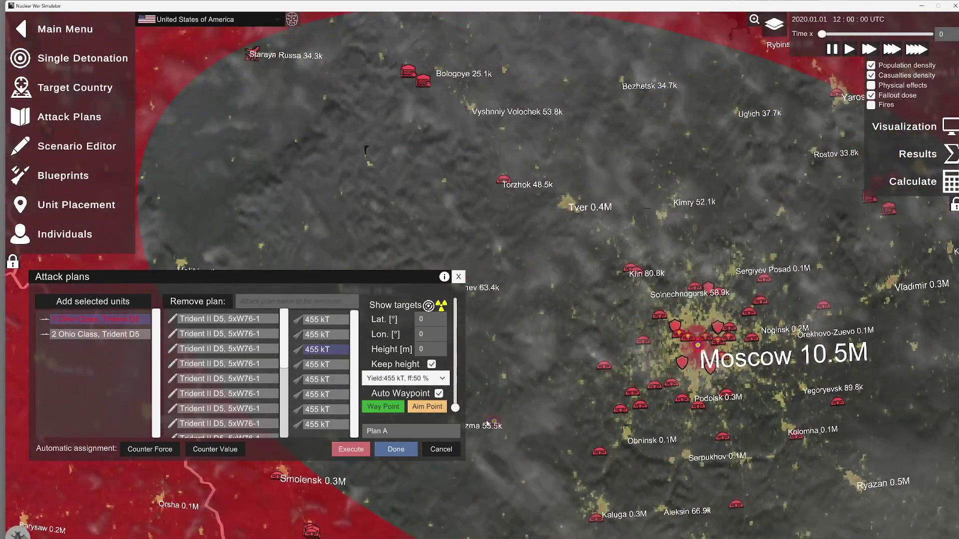
# Step: Switch to the second Ohio-class submarine and bring western Russia into view
pyautogui.click(396, 431)
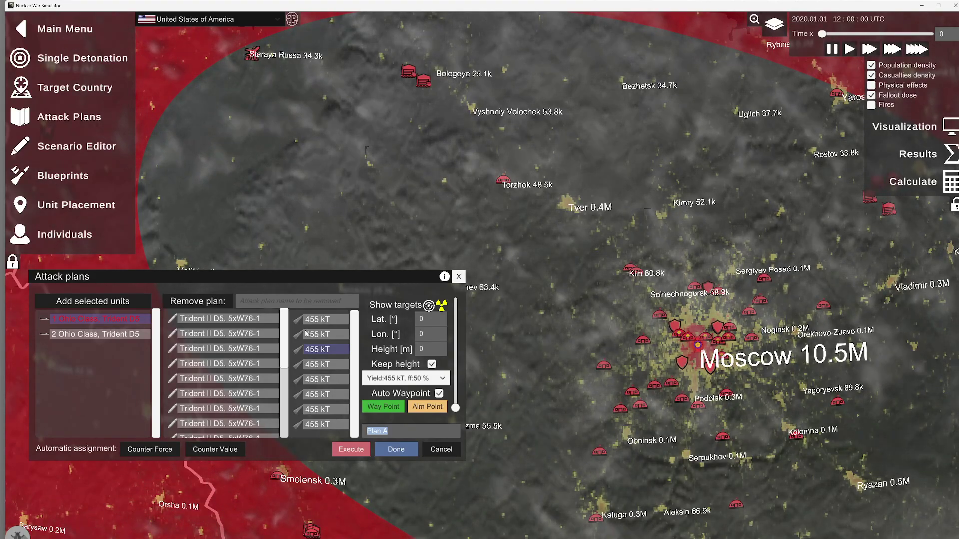
pyautogui.click(87, 335)
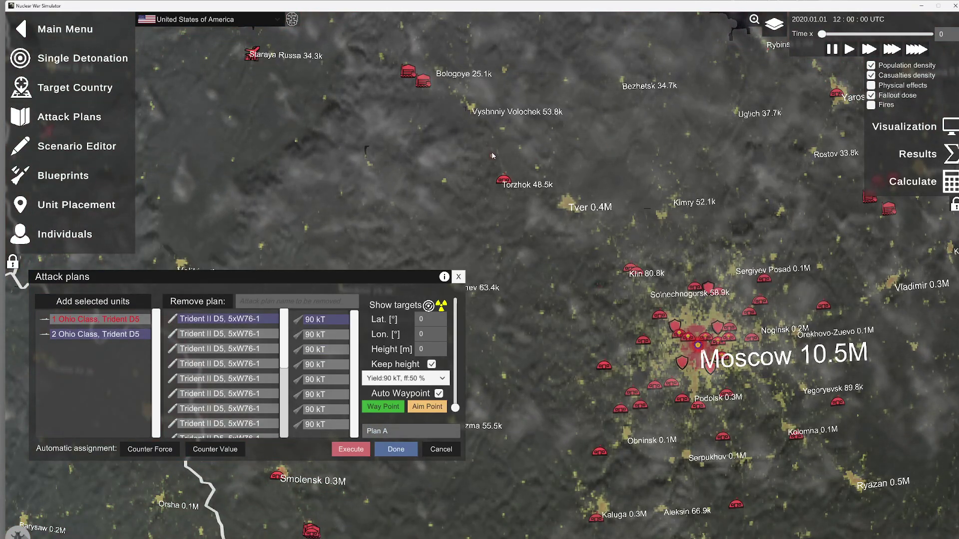
pyautogui.moveTo(578, 236); pyautogui.dragTo(599, 135)
pyautogui.scroll(-5, 615, 199)
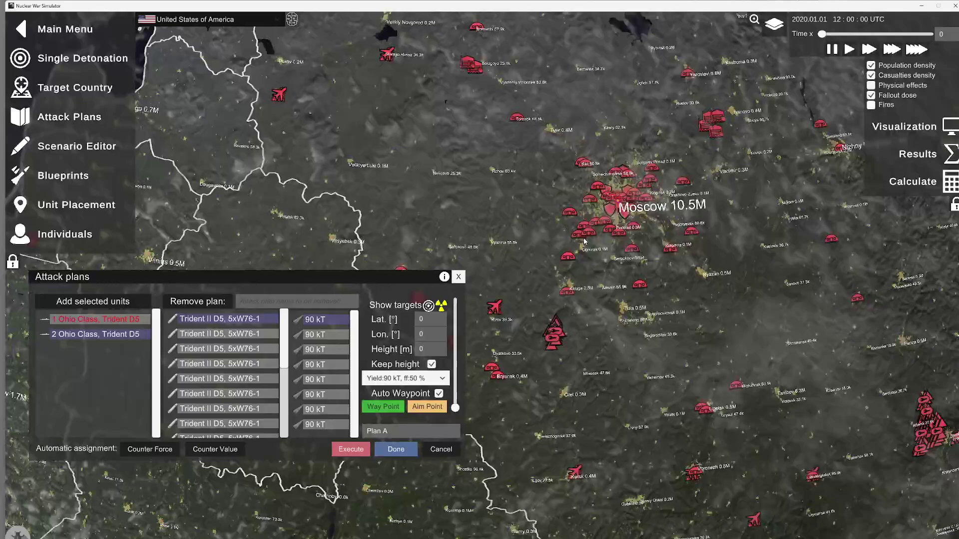
pyautogui.moveTo(628, 260); pyautogui.dragTo(655, 121)
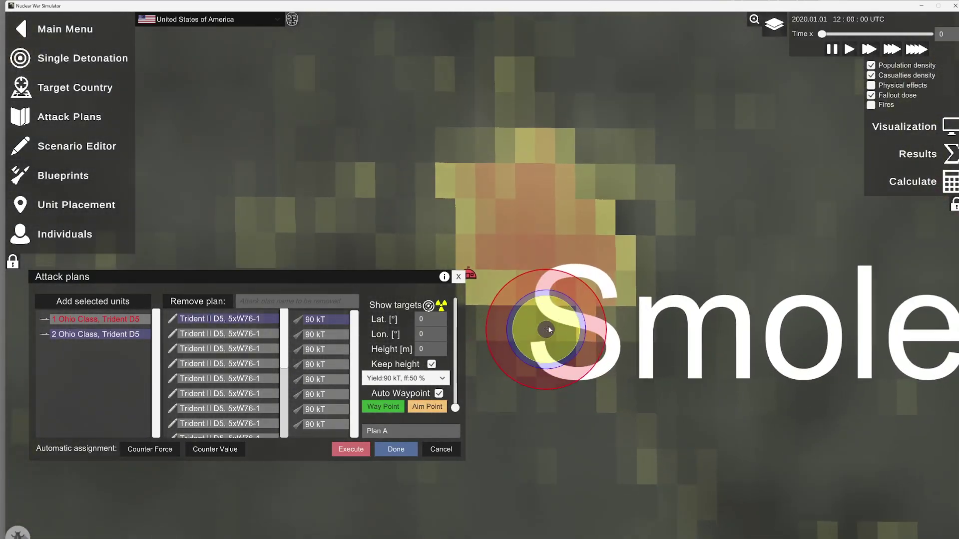
# Step: Aim Trident D5 warheads at a cluster of points around the red target base near Smolensk
pyautogui.moveTo(524, 274); pyautogui.dragTo(625, 259)
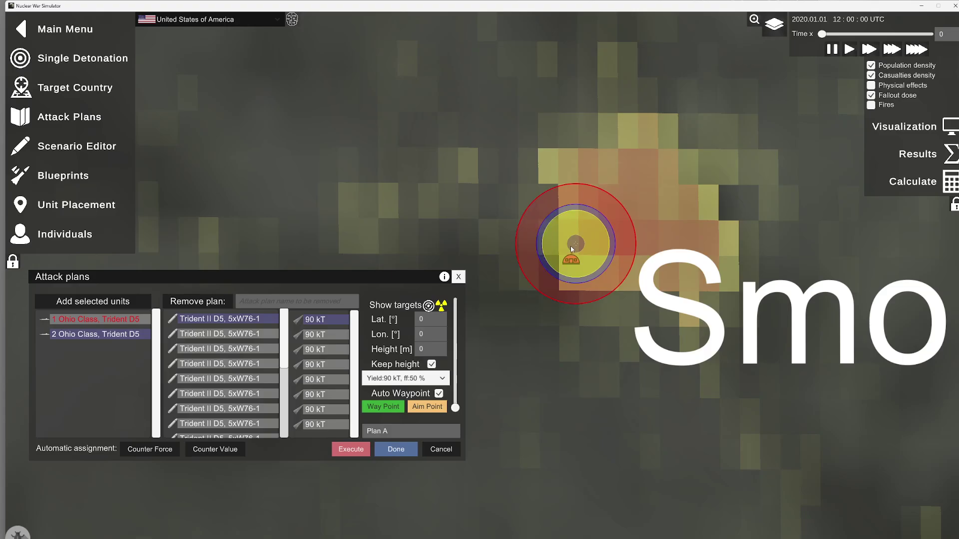
pyautogui.click(571, 261)
pyautogui.click(627, 173)
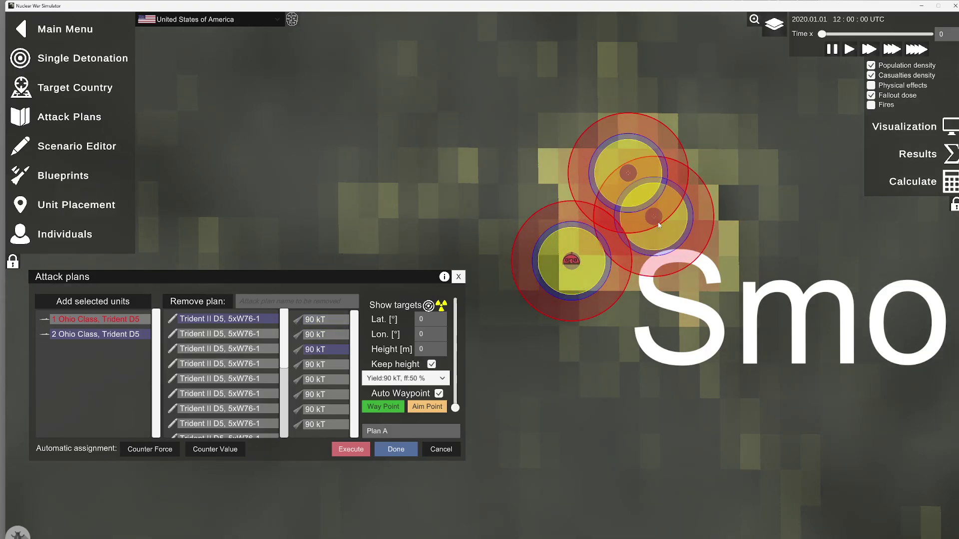
pyautogui.click(662, 225)
pyautogui.click(704, 270)
pyautogui.click(560, 155)
pyautogui.click(586, 220)
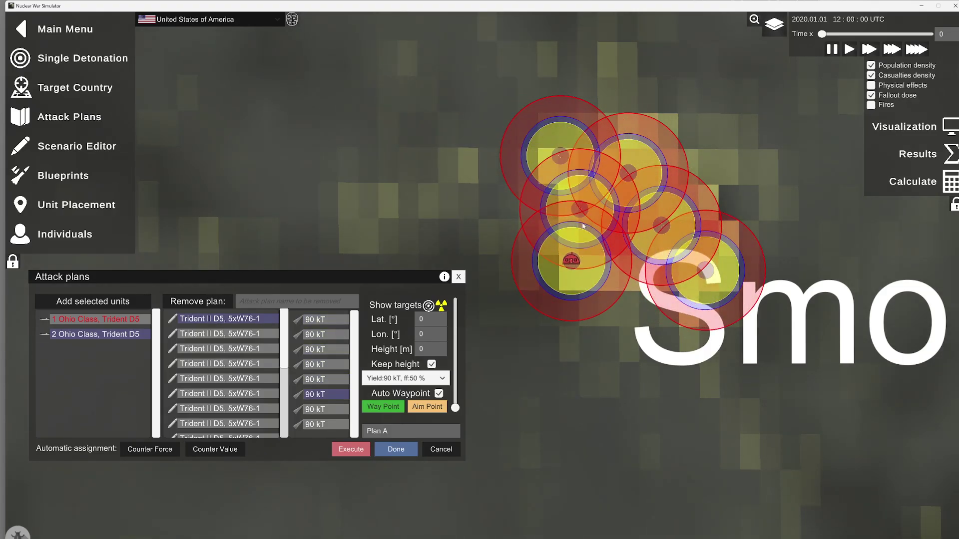
pyautogui.click(655, 309)
# Step: Set the burst height to 300 m and add another aim point near the base
pyautogui.moveTo(655, 311); pyautogui.dragTo(653, 308)
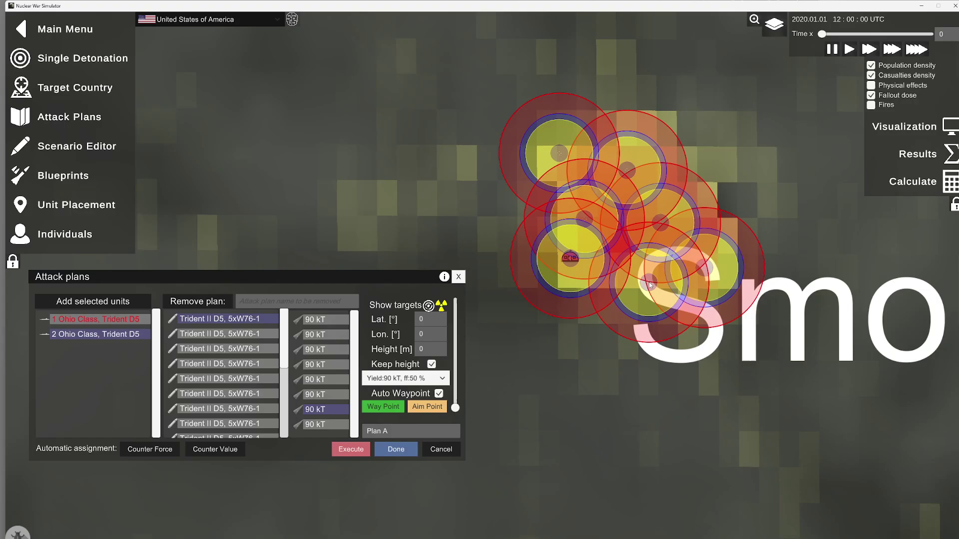
pyautogui.moveTo(428, 351); pyautogui.dragTo(387, 355)
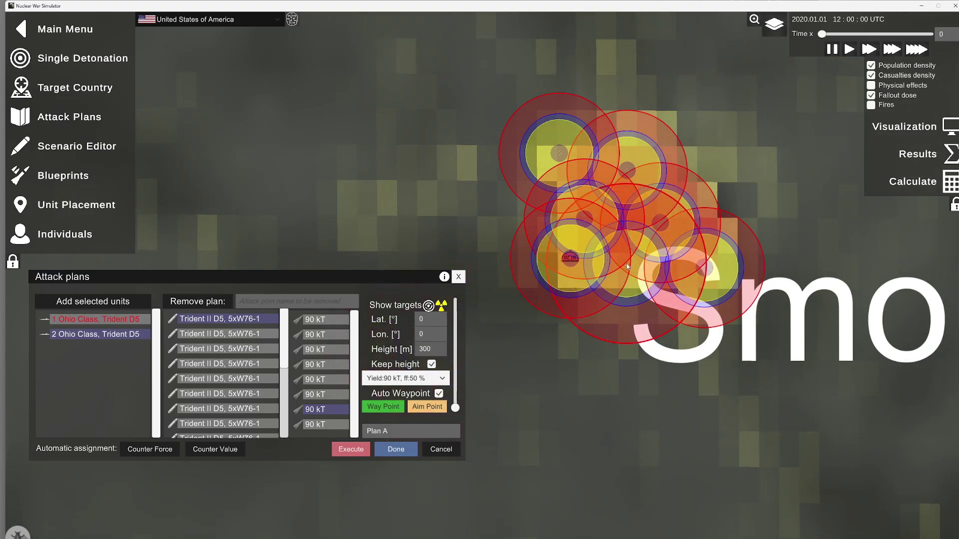
pyautogui.click(634, 253)
# Step: Add a final aim point, rename Plan A to 'US SLBM Attack', and finish the plan
pyautogui.click(614, 192)
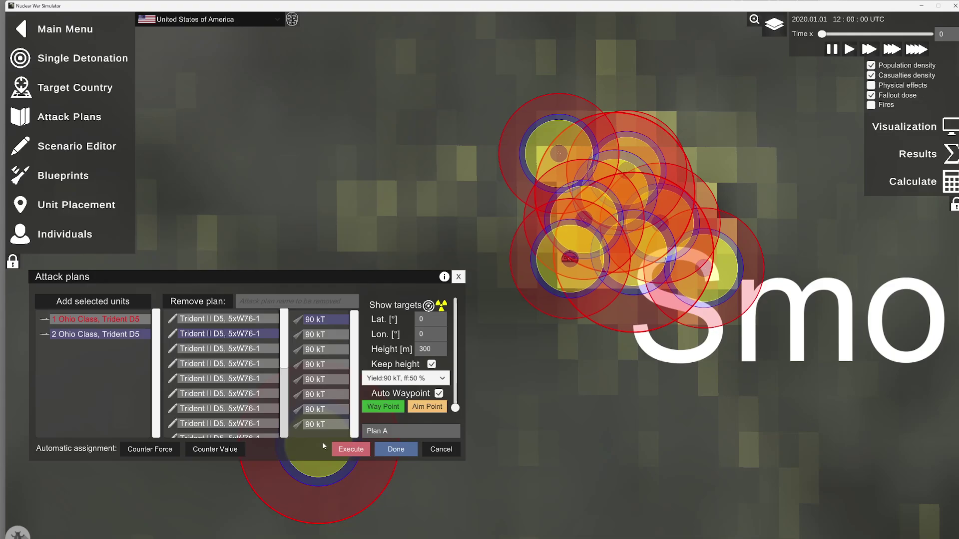
pyautogui.click(390, 431)
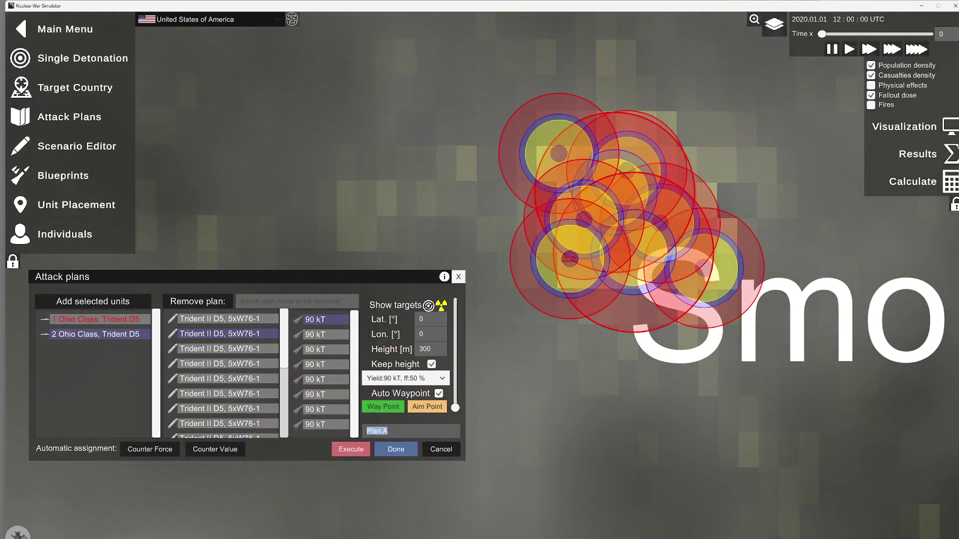
pyautogui.write('US SLBM Att')
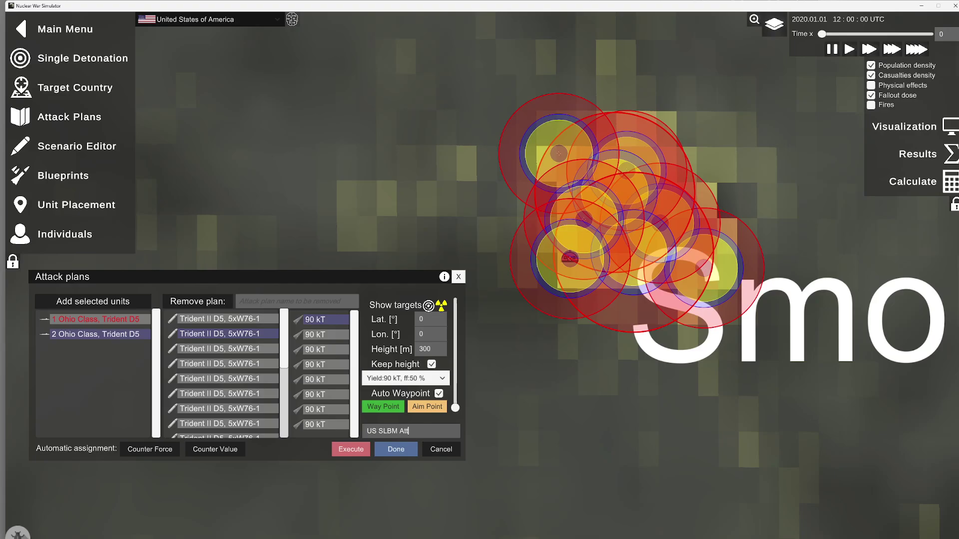
pyautogui.write('ack')
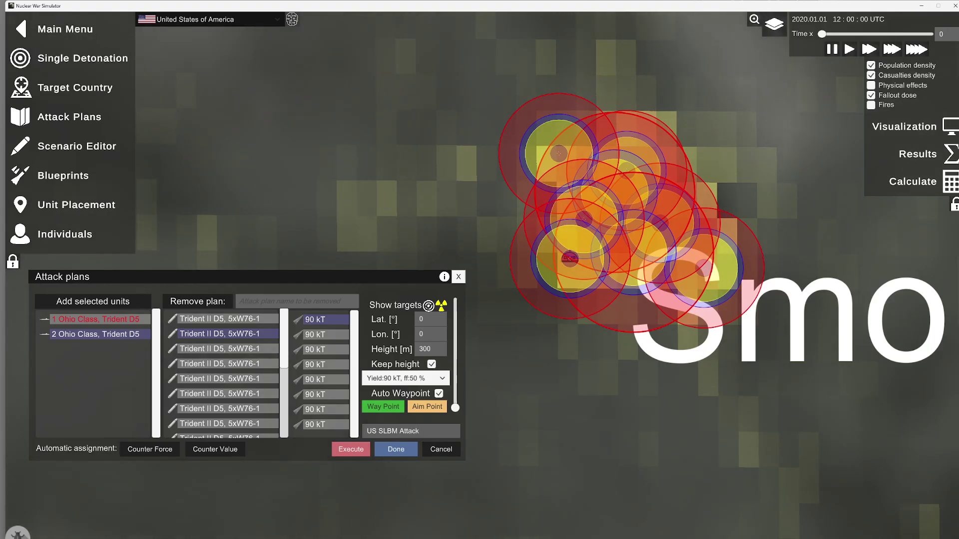
pyautogui.click(829, 338)
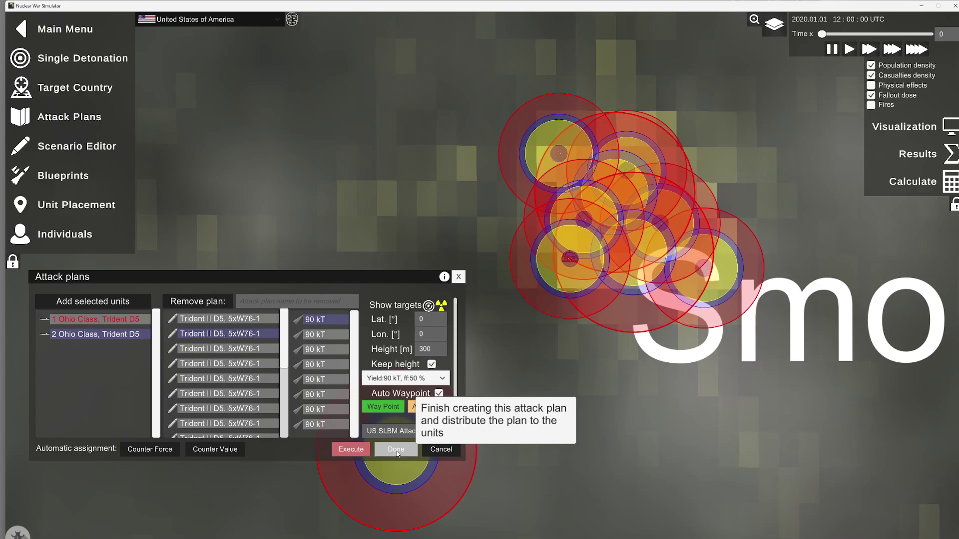
pyautogui.click(397, 453)
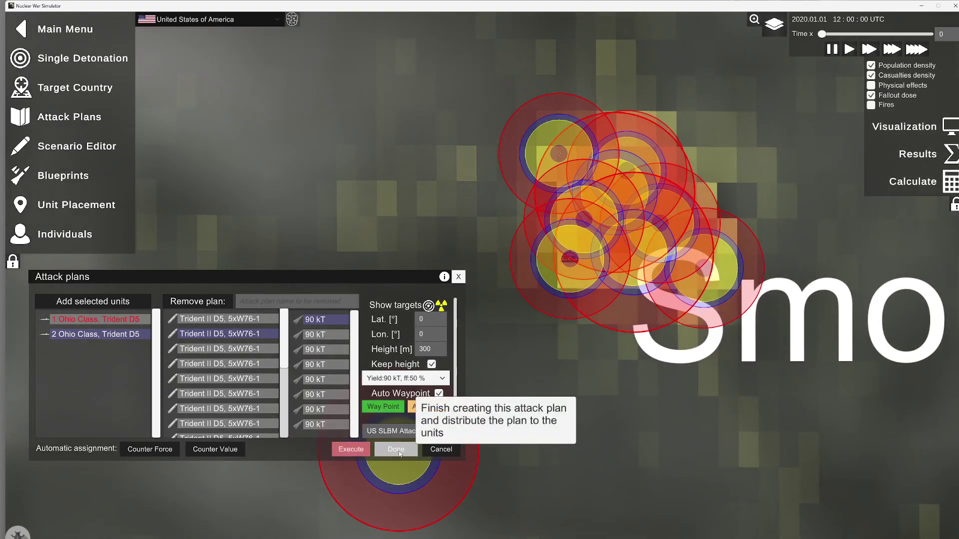
pyautogui.click(400, 454)
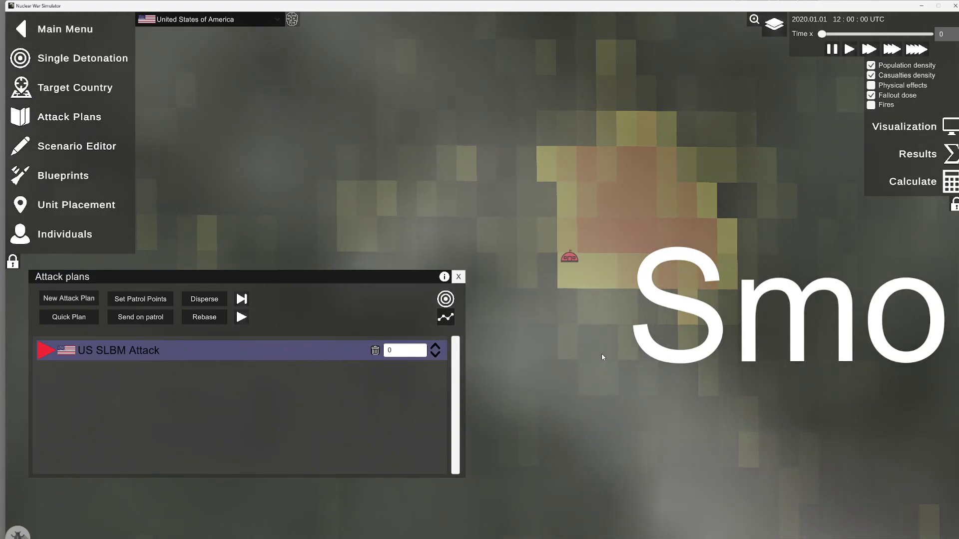
pyautogui.scroll(-8, 602, 357)
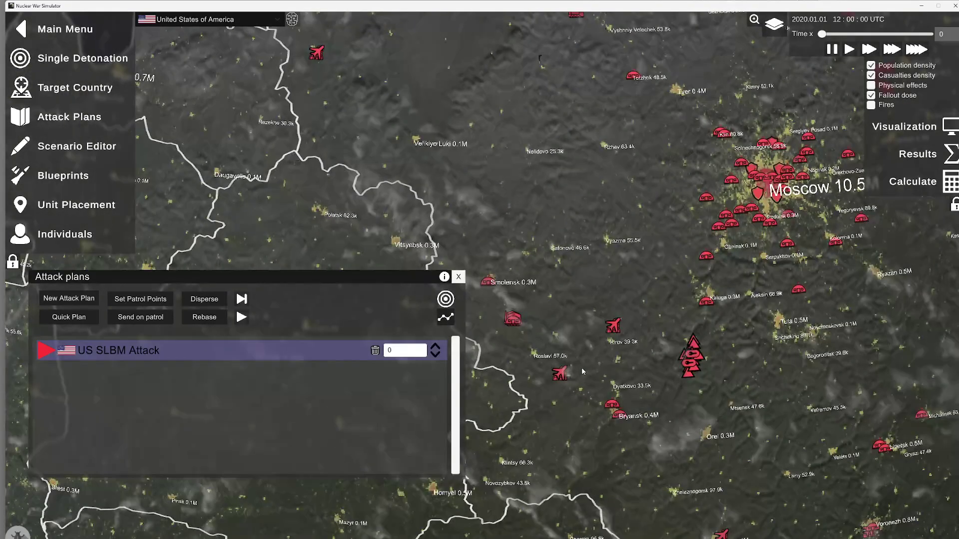
pyautogui.click(458, 277)
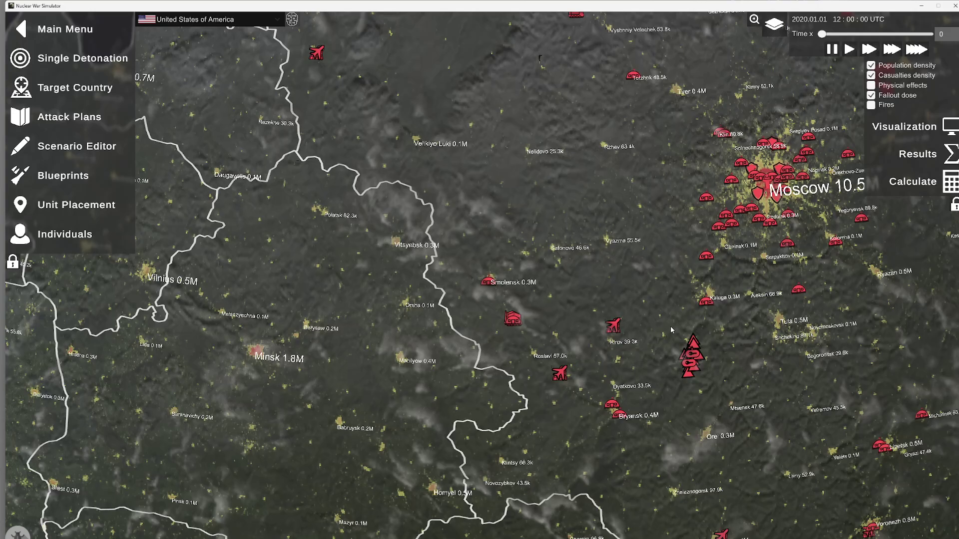
pyautogui.scroll(-6, 670, 326)
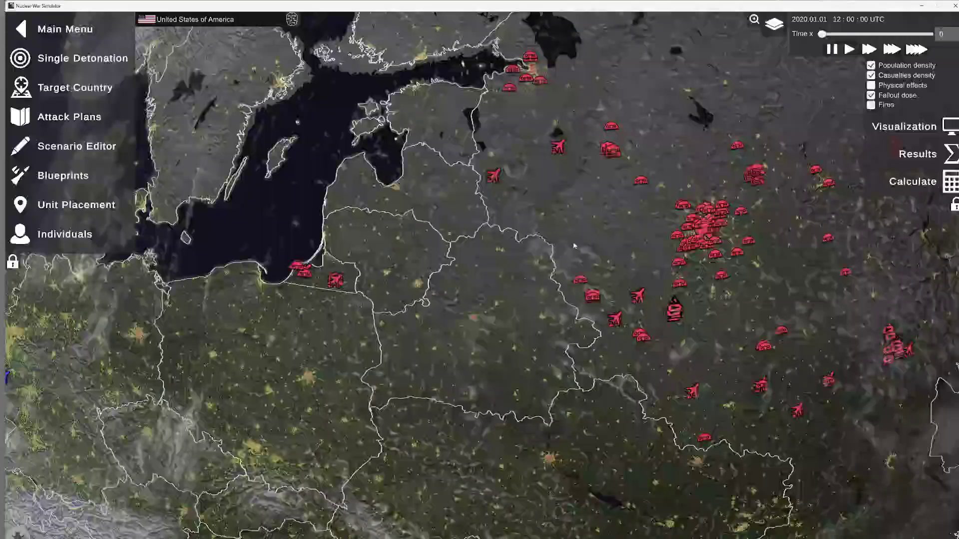
pyautogui.moveTo(574, 245); pyautogui.dragTo(467, 308)
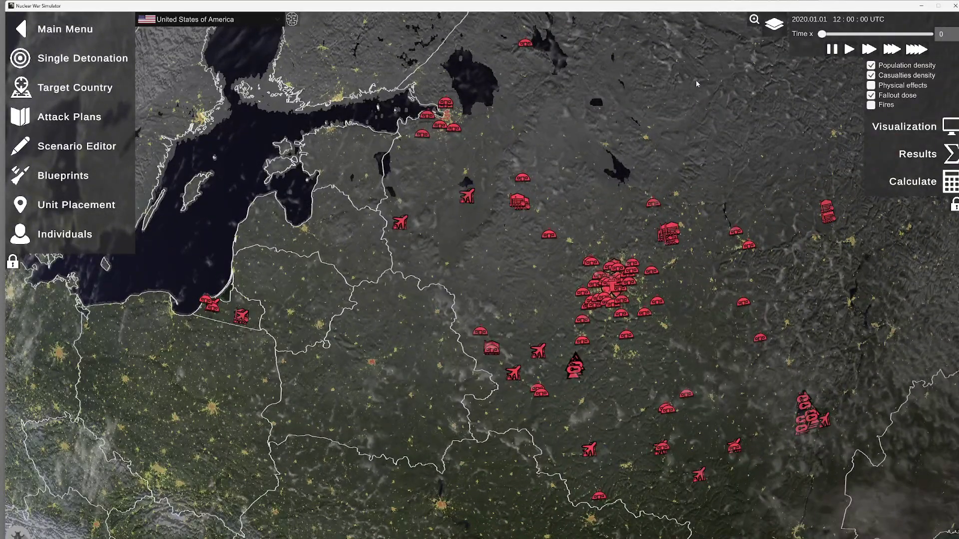
pyautogui.moveTo(697, 84); pyautogui.dragTo(662, 62)
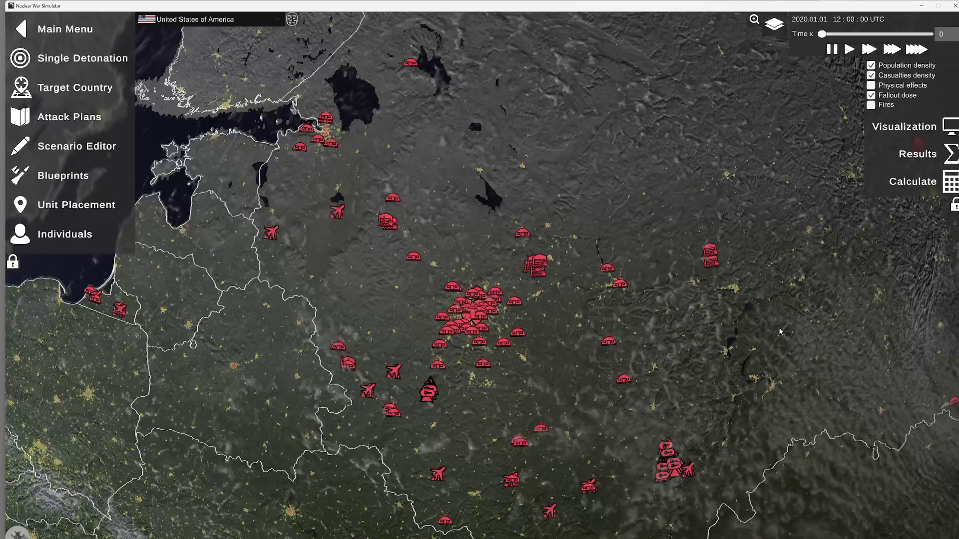
pyautogui.moveTo(490, 352); pyautogui.dragTo(514, 266)
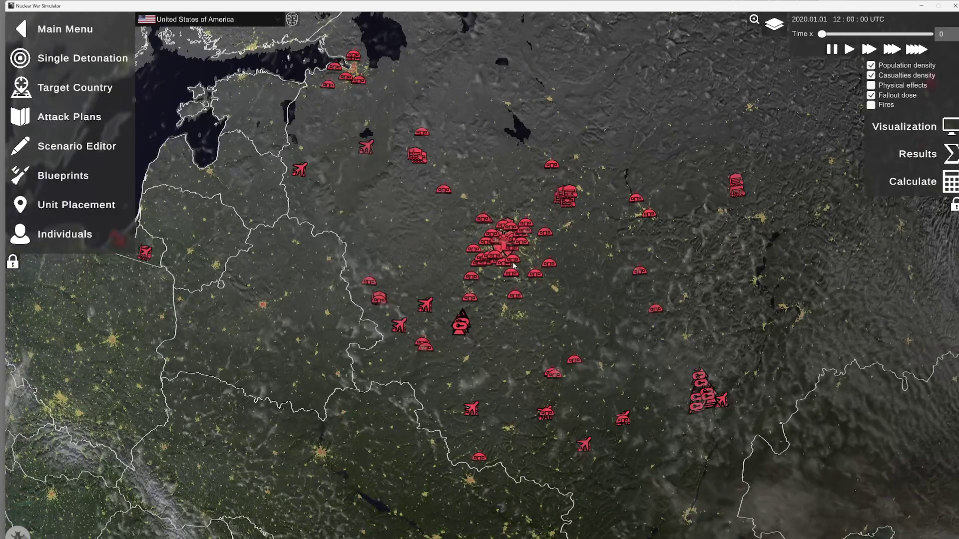
pyautogui.click(76, 116)
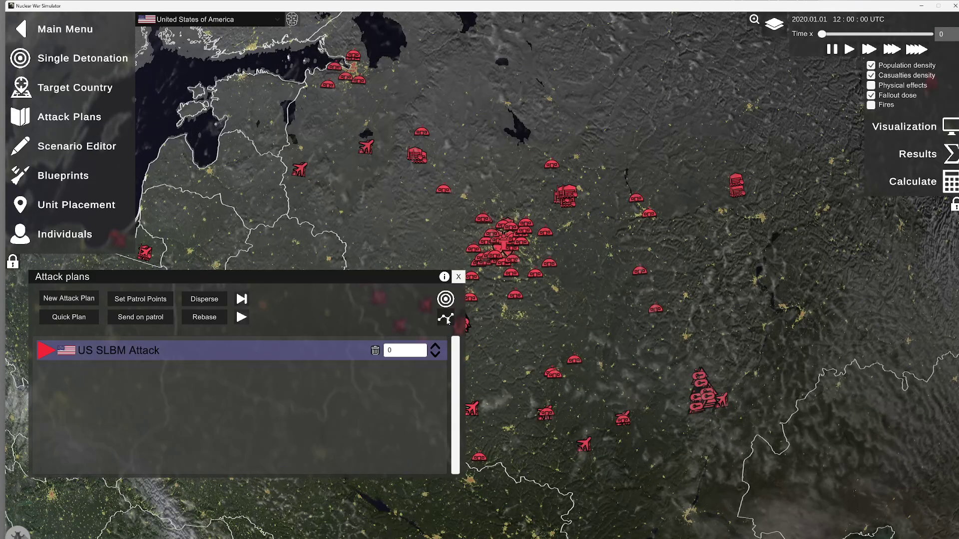
# Step: Show the US SLBM Attack missile trajectories across Europe and the Atlantic, then hide them
pyautogui.click(446, 318)
pyautogui.scroll(-3, 598, 322)
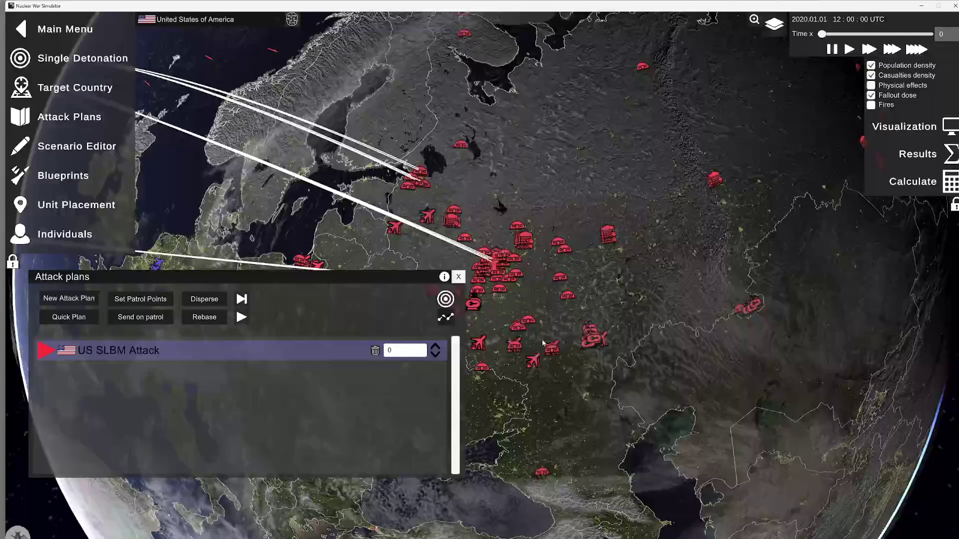
pyautogui.moveTo(543, 343); pyautogui.dragTo(785, 224)
pyautogui.scroll(-3, 784, 224)
pyautogui.moveTo(564, 295); pyautogui.dragTo(723, 154)
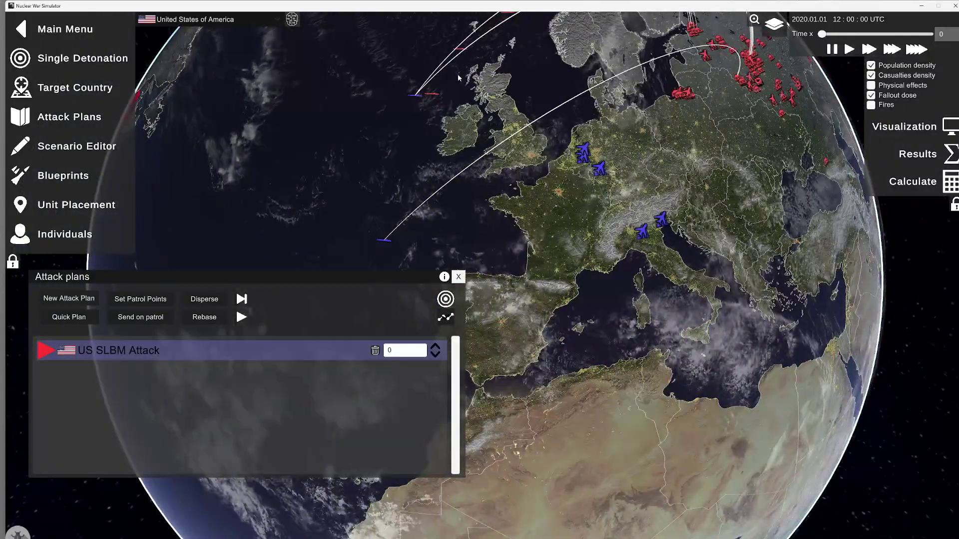
pyautogui.moveTo(680, 121); pyautogui.dragTo(425, 224)
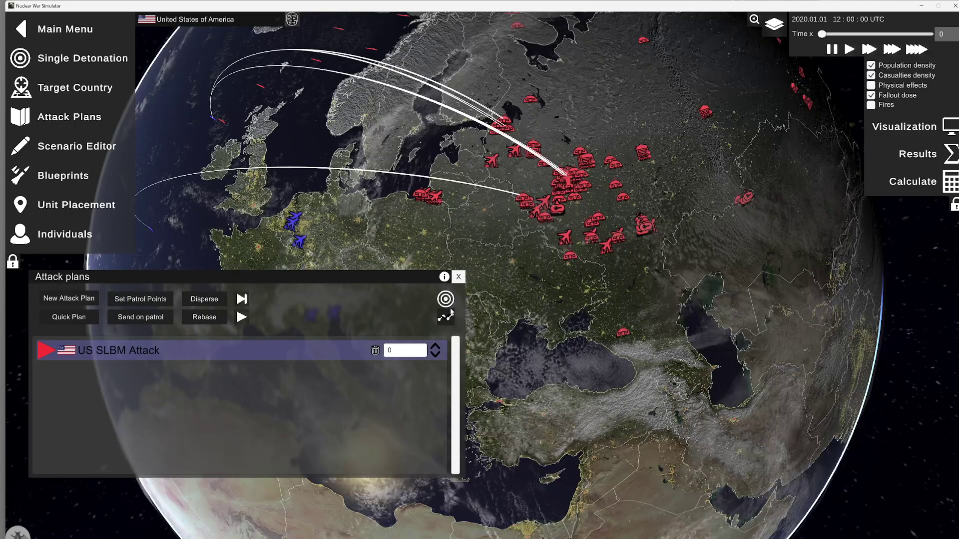
pyautogui.click(448, 318)
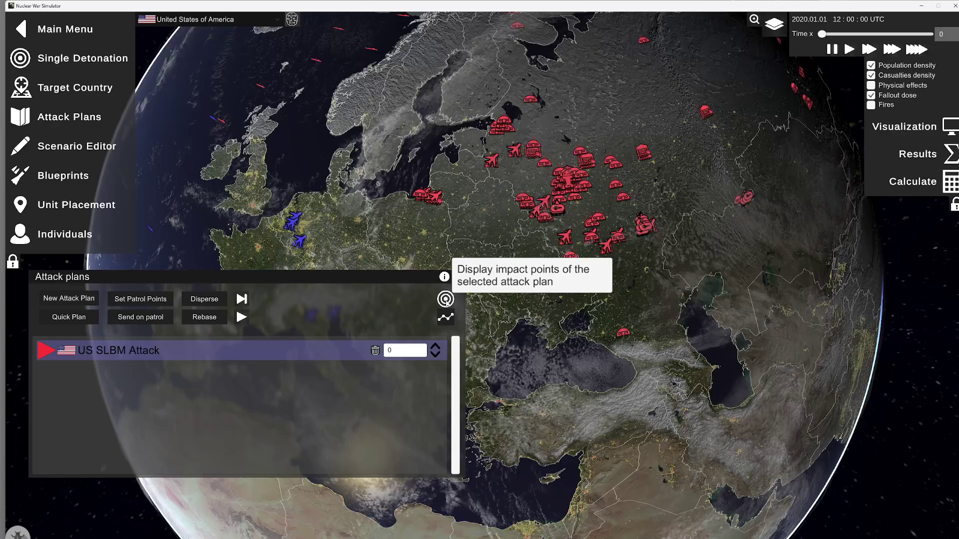
# Step: Centre the view on Moscow and show the plan's impact points there
pyautogui.scroll(10, 600, 207)
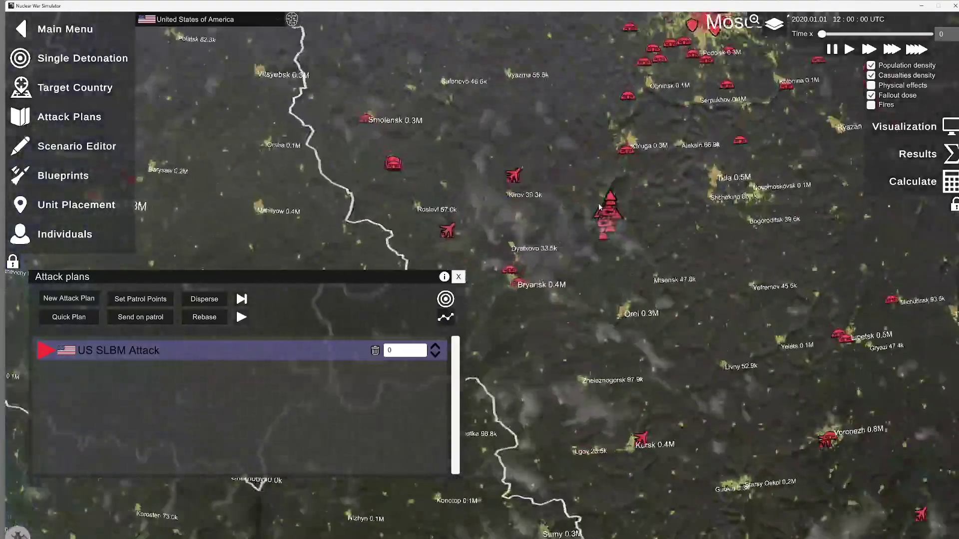
pyautogui.moveTo(599, 207); pyautogui.dragTo(490, 360)
pyautogui.scroll(8, 593, 242)
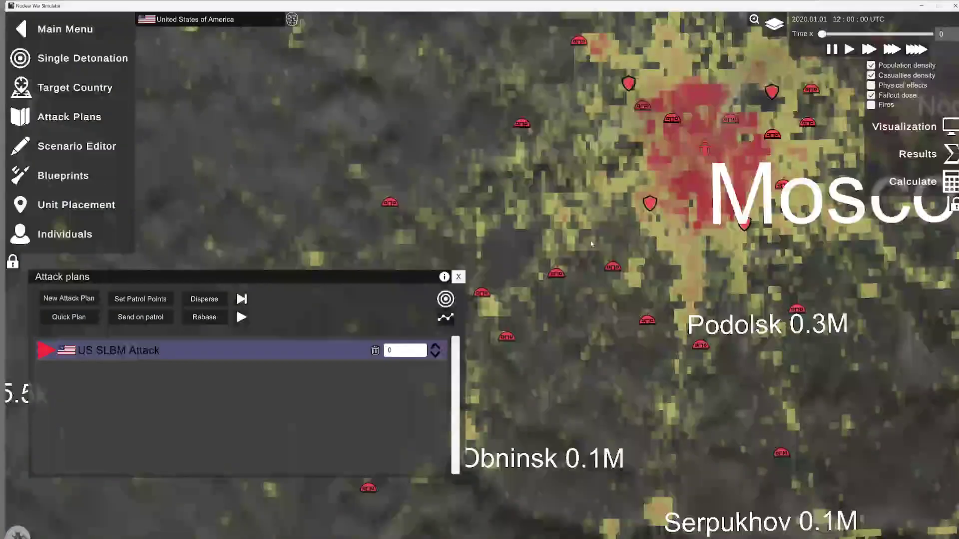
pyautogui.moveTo(593, 242); pyautogui.dragTo(463, 270)
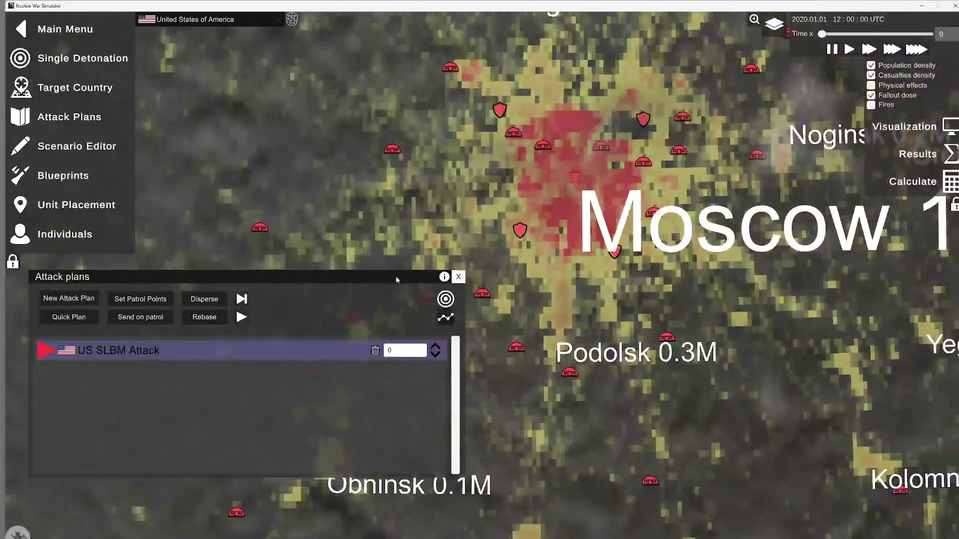
pyautogui.click(446, 299)
pyautogui.moveTo(587, 158); pyautogui.dragTo(580, 243)
pyautogui.scroll(3, 580, 242)
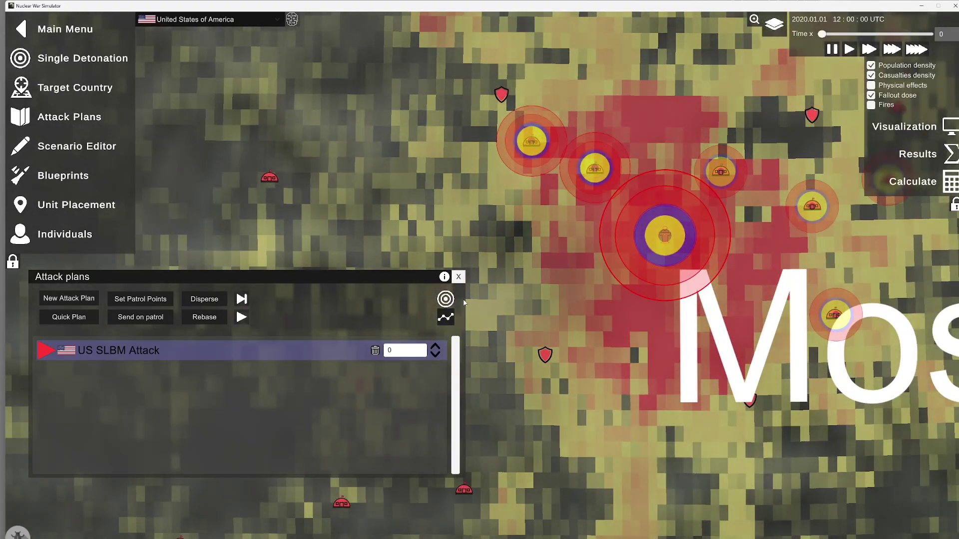
# Step: Show the missile paths into Moscow and follow them to St. Petersburg
pyautogui.click(446, 318)
pyautogui.scroll(-8, 533, 296)
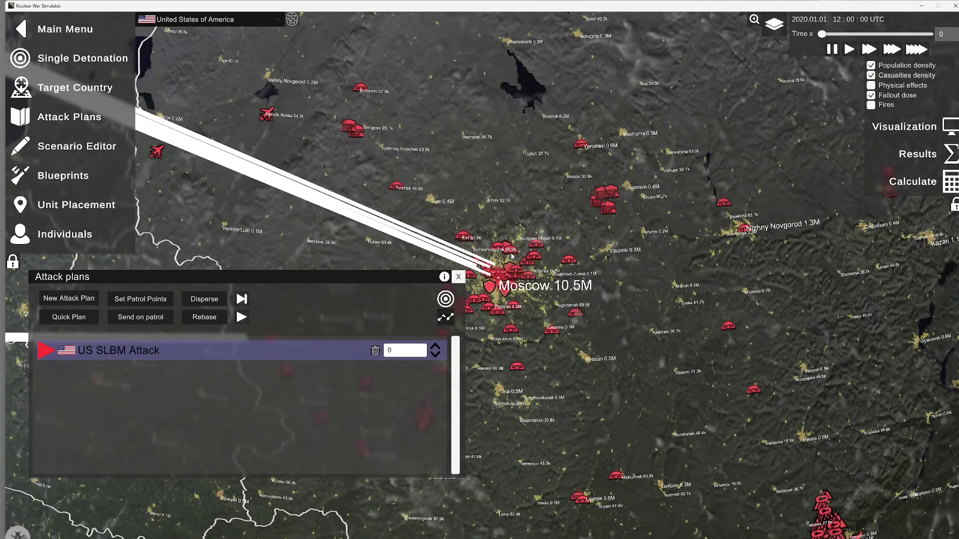
pyautogui.moveTo(433, 95); pyautogui.dragTo(580, 222)
pyautogui.scroll(3, 431, 122)
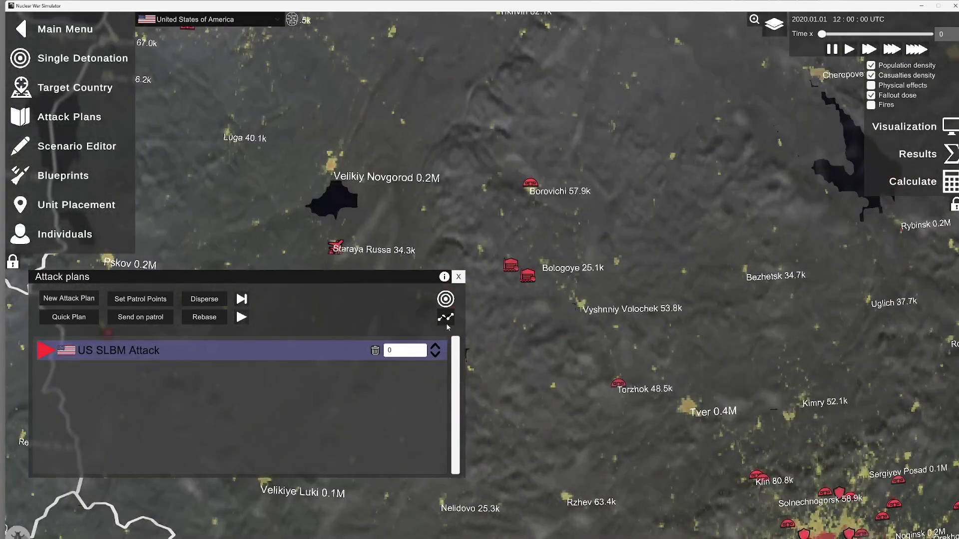
pyautogui.moveTo(435, 82); pyautogui.dragTo(500, 302)
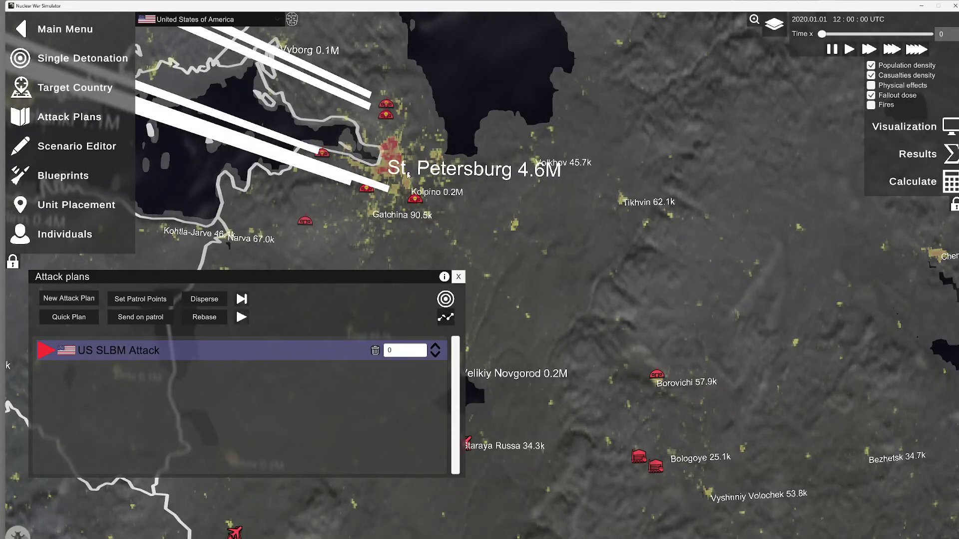
pyautogui.scroll(3, 433, 170)
pyautogui.scroll(-5, 433, 173)
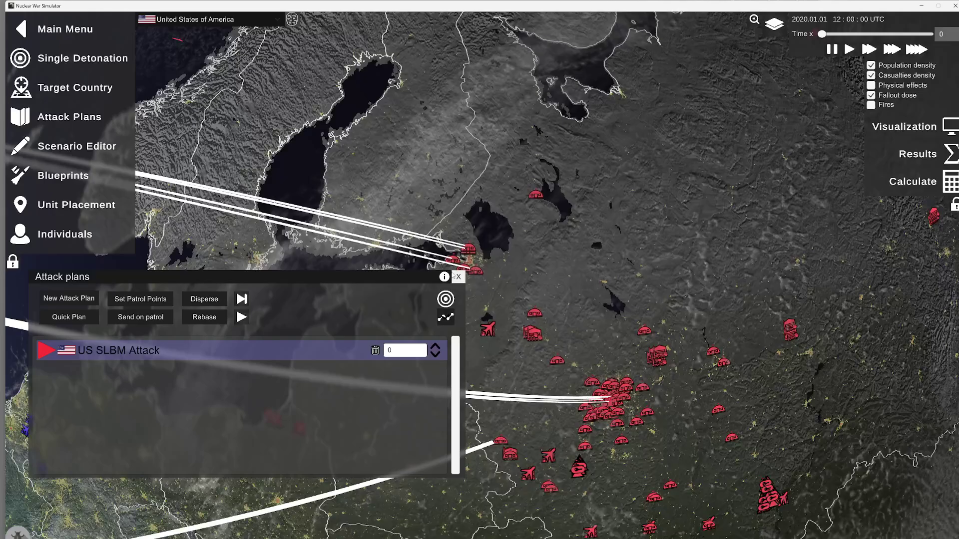
# Step: Close the attack plans list and inspect the bomber, Tornado and F-16 units at nearby airbases
pyautogui.click(459, 278)
pyautogui.scroll(-5, 638, 227)
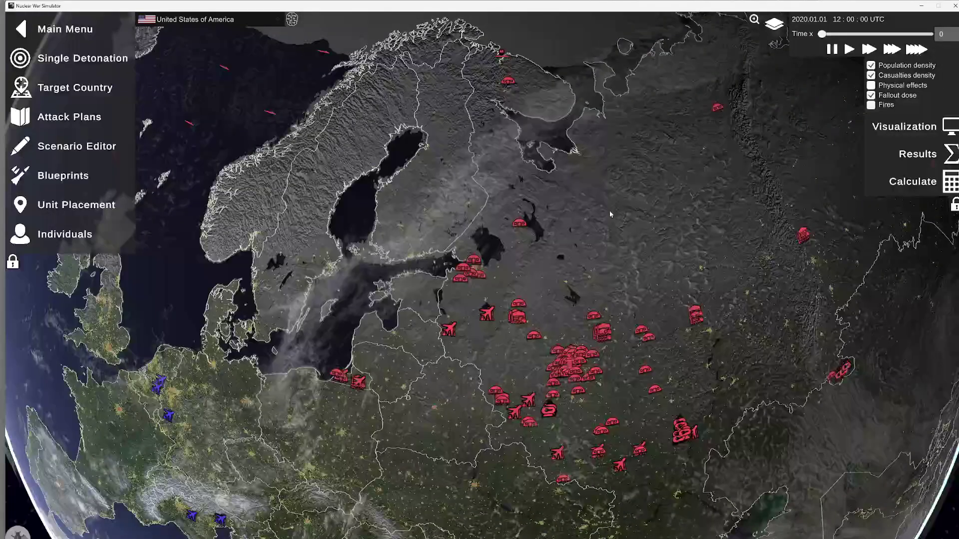
pyautogui.scroll(5, 501, 228)
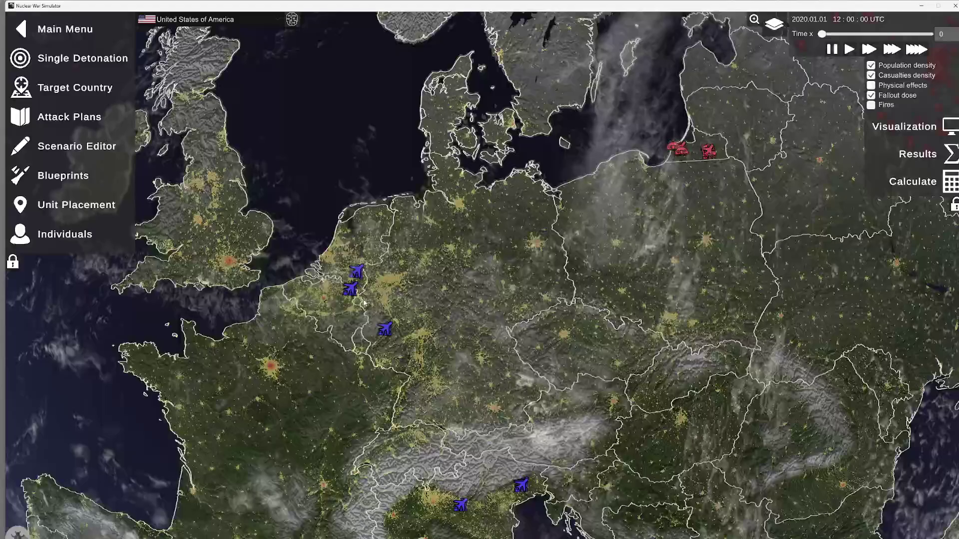
pyautogui.scroll(-2, 354, 290)
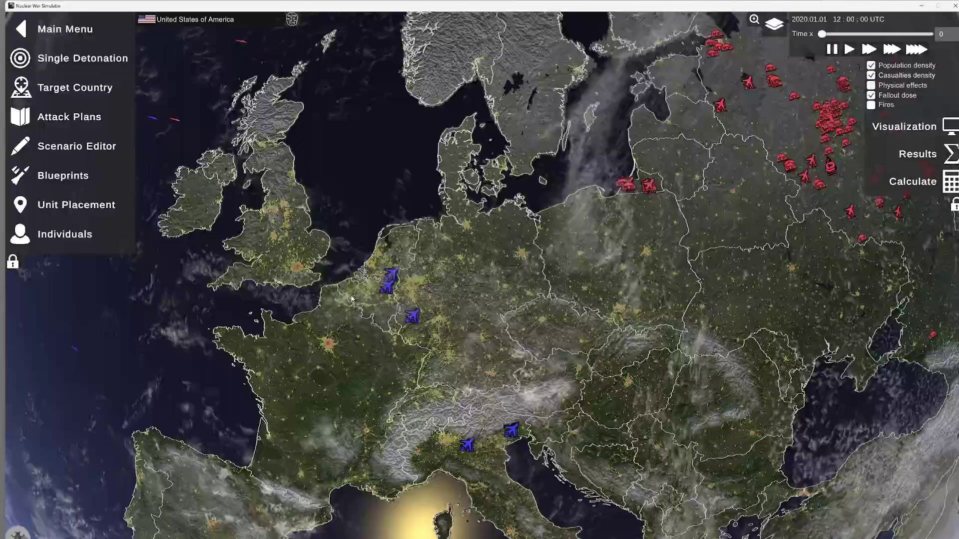
pyautogui.scroll(5, 487, 260)
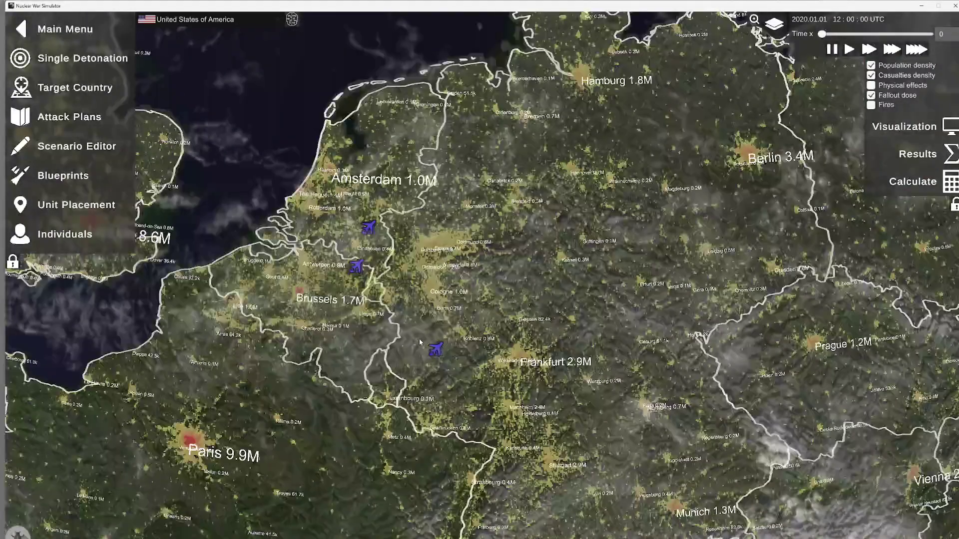
pyautogui.moveTo(412, 319); pyautogui.dragTo(448, 367)
pyautogui.scroll(1, 593, 427)
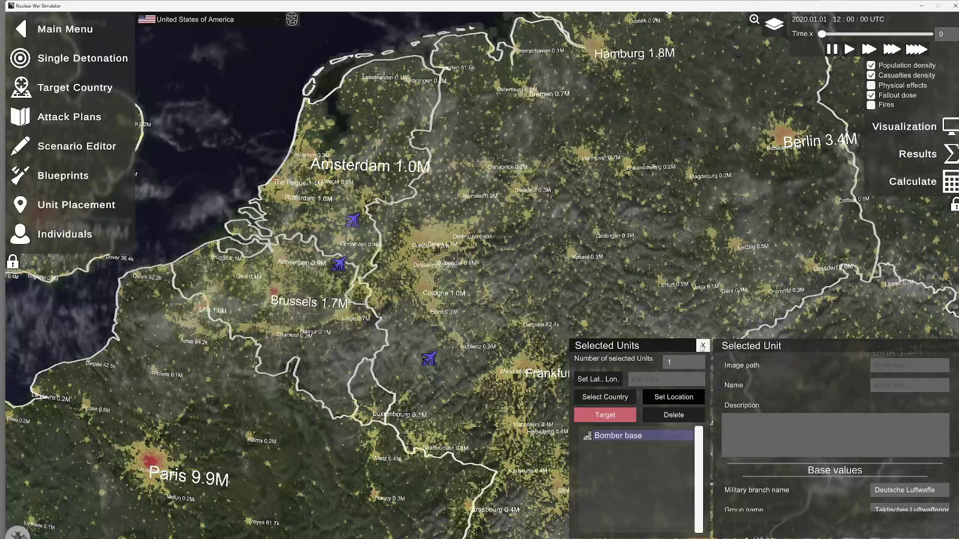
pyautogui.click(703, 345)
pyautogui.moveTo(499, 407); pyautogui.dragTo(345, 337)
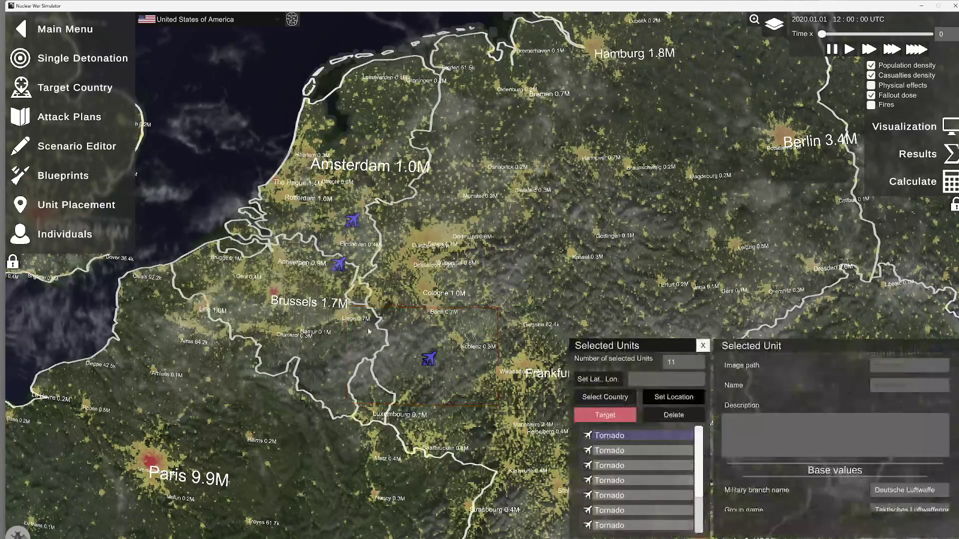
pyautogui.click(703, 346)
pyautogui.moveTo(318, 248); pyautogui.dragTo(380, 294)
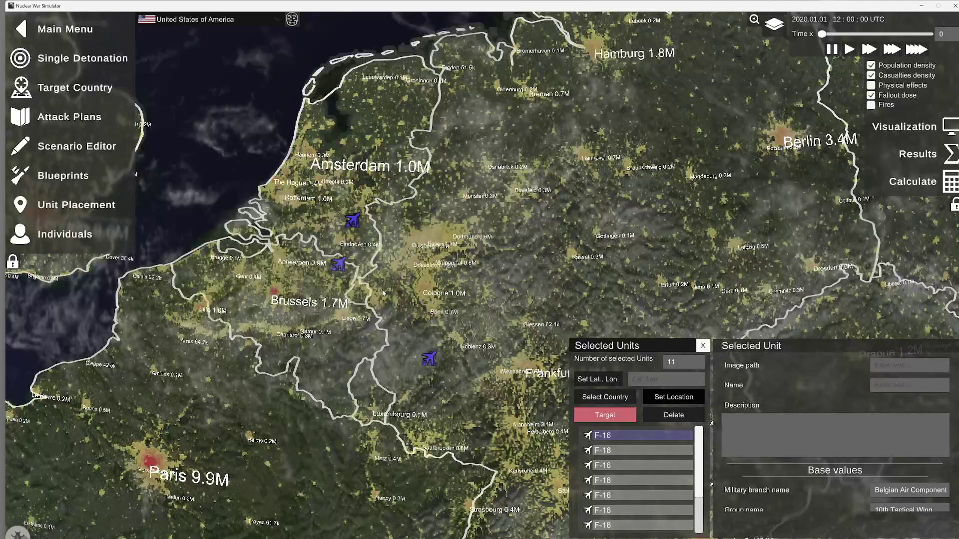
pyautogui.click(608, 268)
# Step: Rotate the globe to Montana and box-select five Minuteman III silos near Great Falls
pyautogui.scroll(-10, 608, 268)
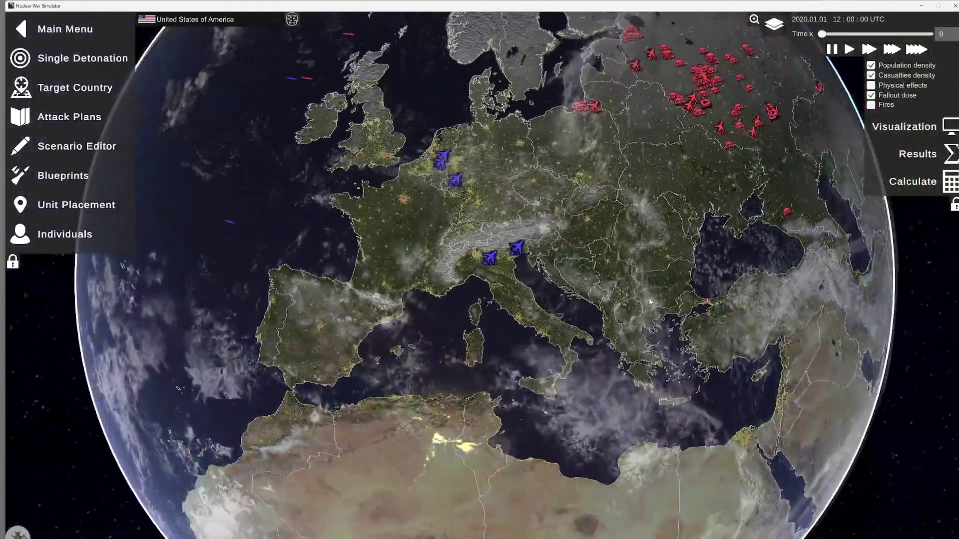
pyautogui.moveTo(651, 302); pyautogui.dragTo(597, 427)
pyautogui.moveTo(794, 391); pyautogui.dragTo(248, 226)
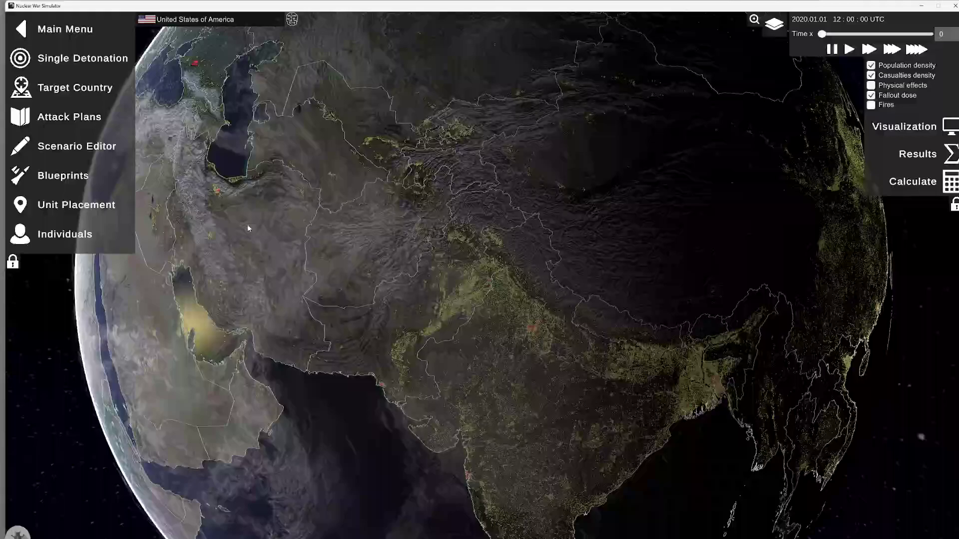
pyautogui.moveTo(540, 238); pyautogui.dragTo(296, 231)
pyautogui.moveTo(700, 255); pyautogui.dragTo(332, 274)
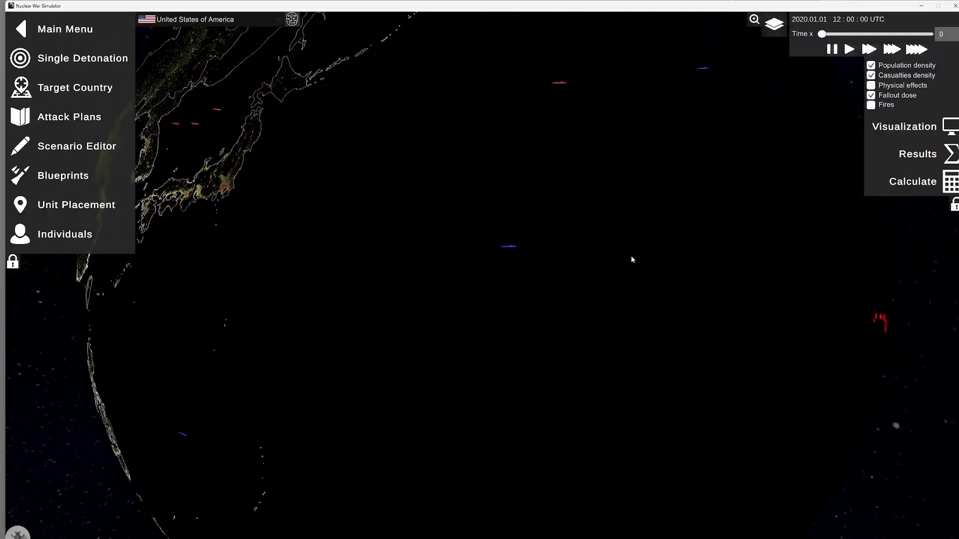
pyautogui.moveTo(631, 256); pyautogui.dragTo(274, 297)
pyautogui.moveTo(669, 270); pyautogui.dragTo(305, 254)
pyautogui.moveTo(440, 242); pyautogui.dragTo(284, 378)
pyautogui.scroll(3, 468, 135)
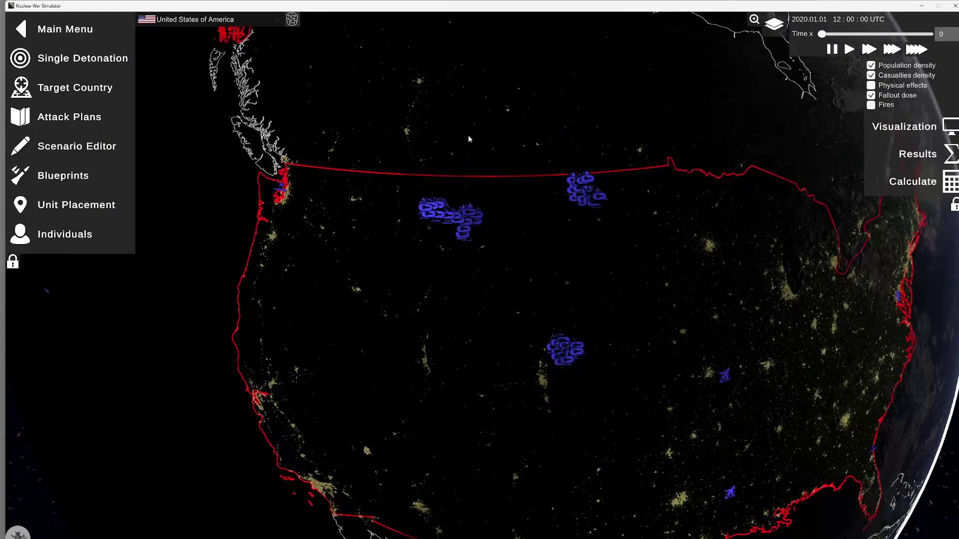
pyautogui.scroll(10, 469, 139)
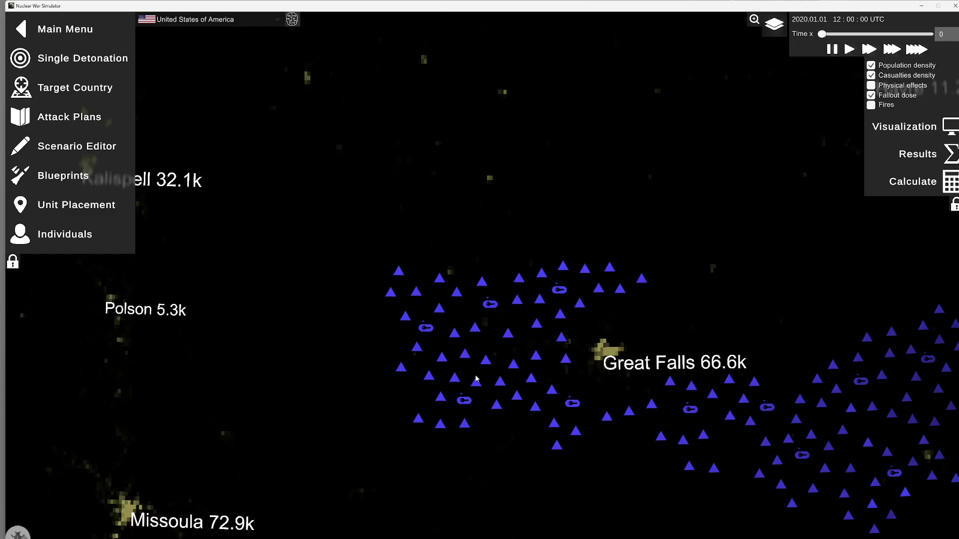
pyautogui.moveTo(360, 259); pyautogui.dragTo(449, 311)
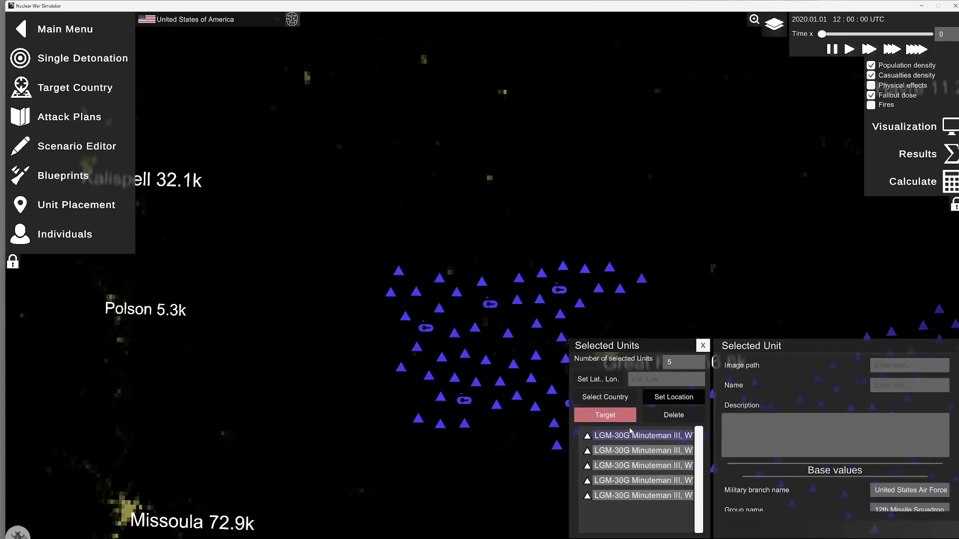
# Step: Start an attack plan for the selected Minuteman III missiles and move the map to Nizhny Novgorod
pyautogui.click(605, 416)
pyautogui.scroll(-5, 543, 175)
pyautogui.scroll(-10, 544, 175)
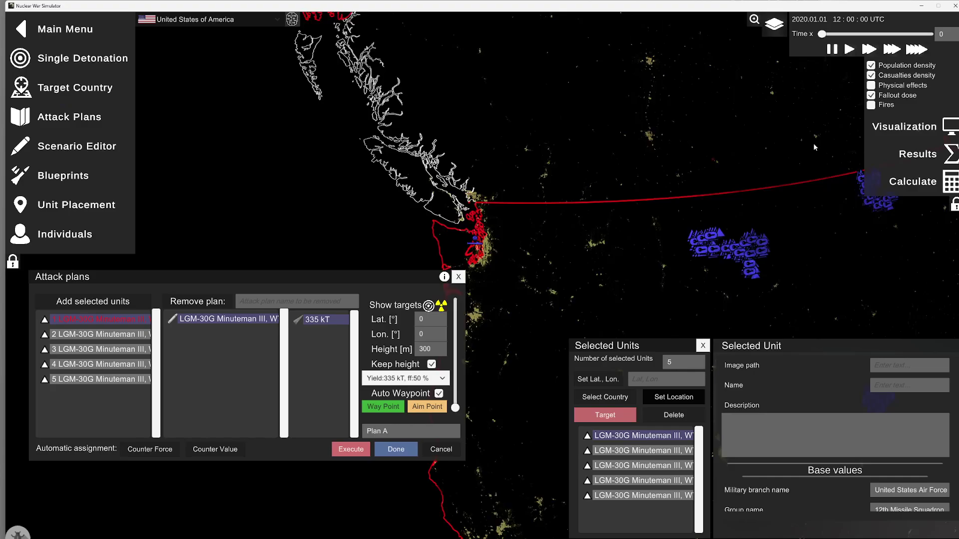
pyautogui.moveTo(566, 143); pyautogui.dragTo(773, 122)
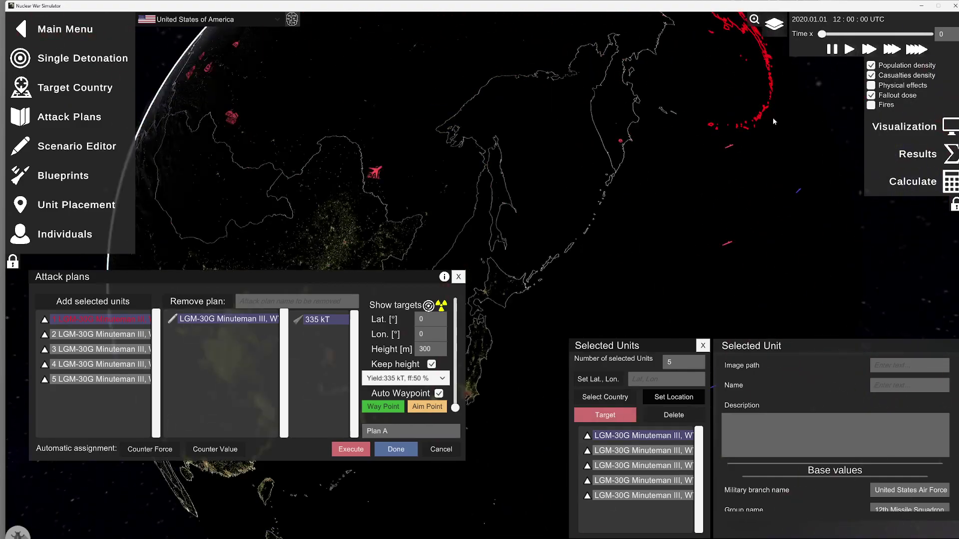
pyautogui.moveTo(365, 168); pyautogui.dragTo(572, 151)
pyautogui.scroll(4, 526, 202)
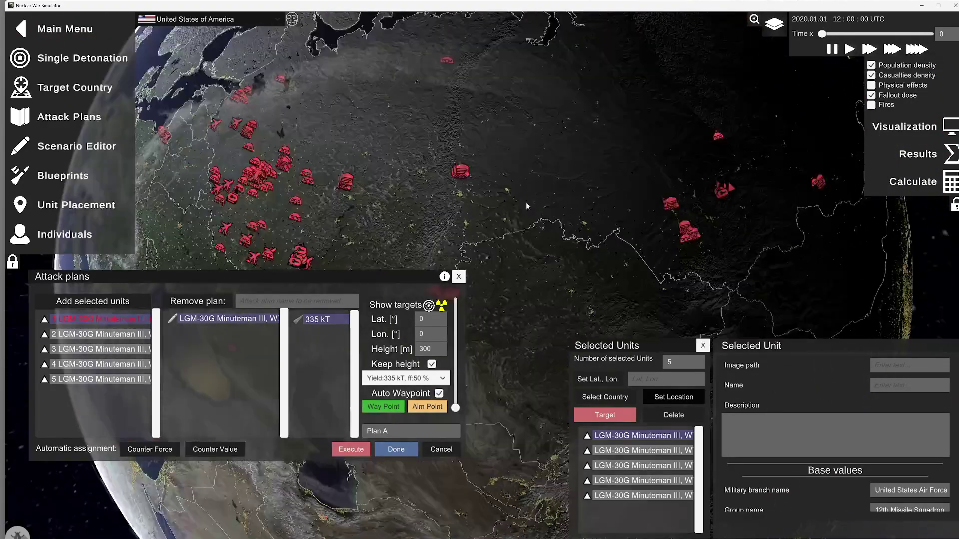
pyautogui.moveTo(440, 196); pyautogui.dragTo(563, 250)
pyautogui.scroll(2, 585, 244)
pyautogui.scroll(5, 561, 251)
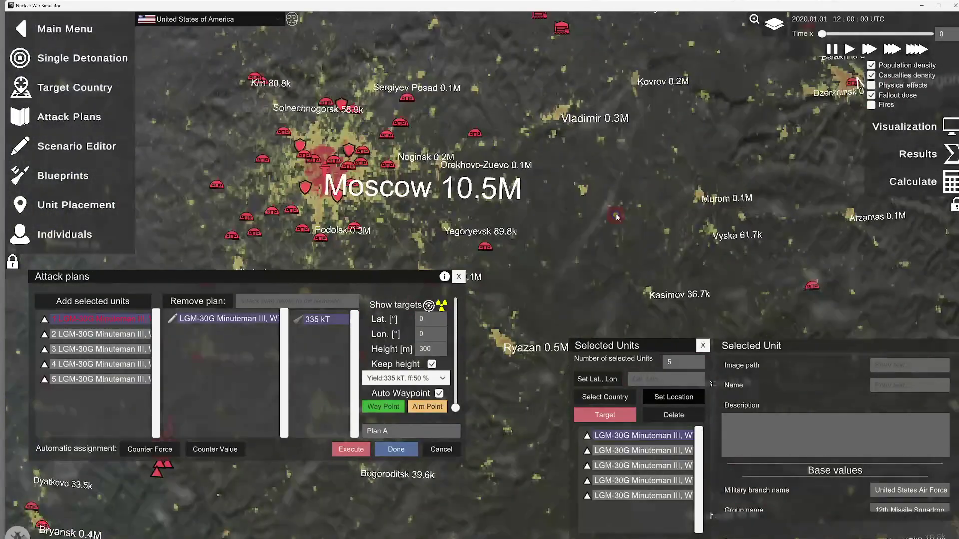
pyautogui.moveTo(739, 70); pyautogui.dragTo(582, 190)
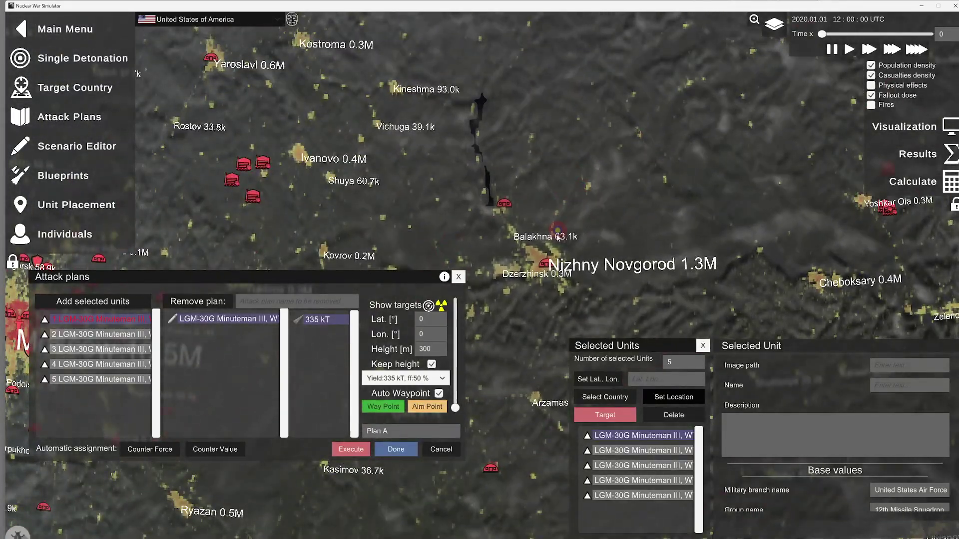
pyautogui.scroll(5, 544, 262)
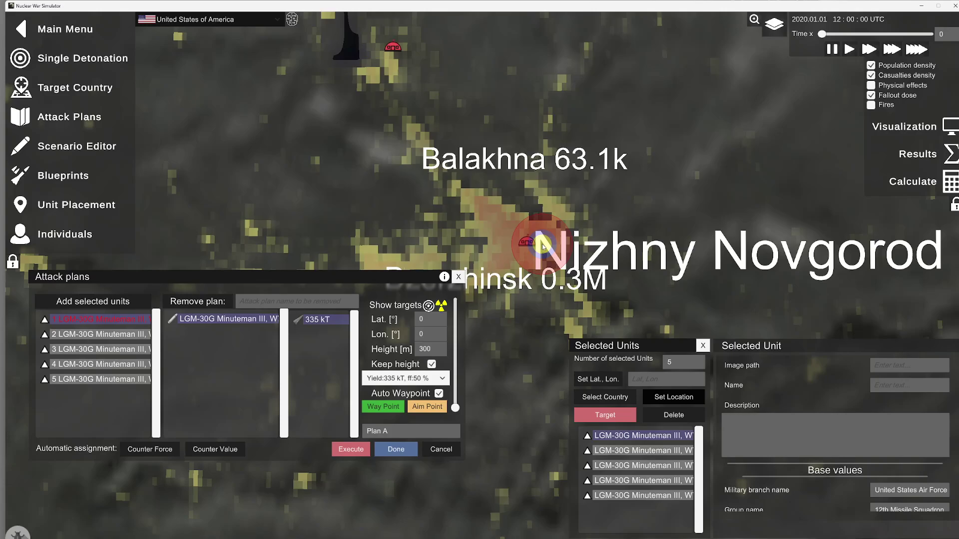
# Step: Aim three missiles at Nizhny Novgorod, north of Balakhna and near Kasimov, naming the plan 'US ICBM Attack'
pyautogui.click(528, 244)
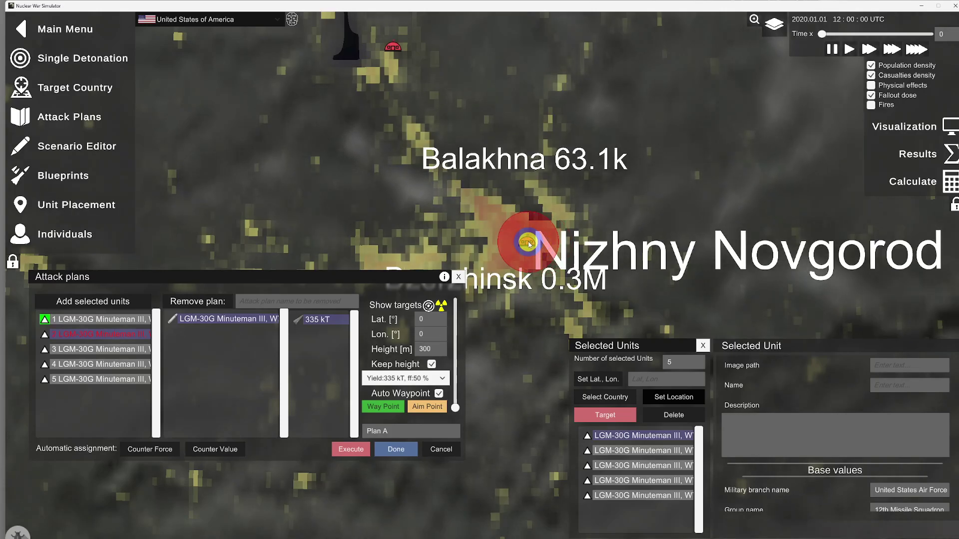
pyautogui.click(394, 51)
pyautogui.scroll(-4, 716, 260)
pyautogui.moveTo(659, 276); pyautogui.dragTo(373, 65)
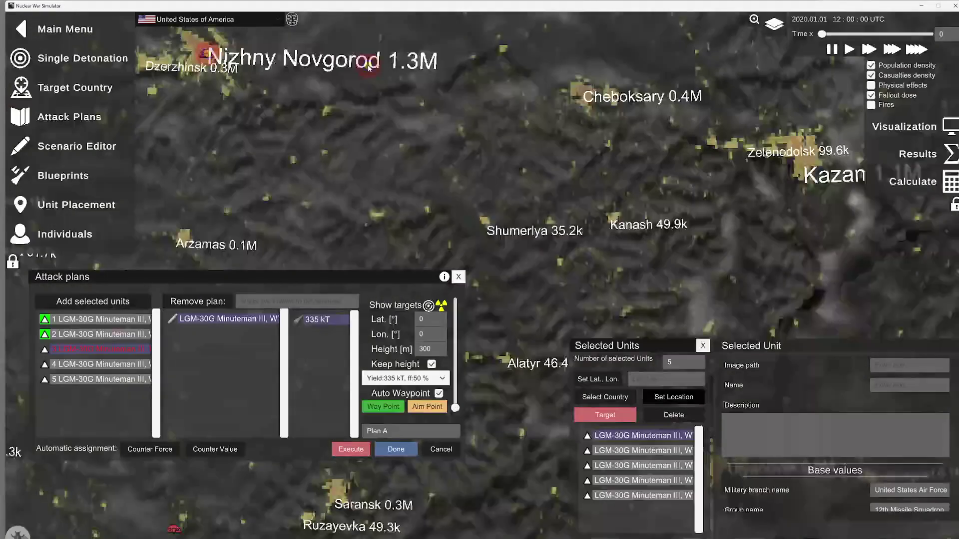
pyautogui.moveTo(625, 265); pyautogui.dragTo(689, 57)
pyautogui.moveTo(295, 140); pyautogui.dragTo(653, 208)
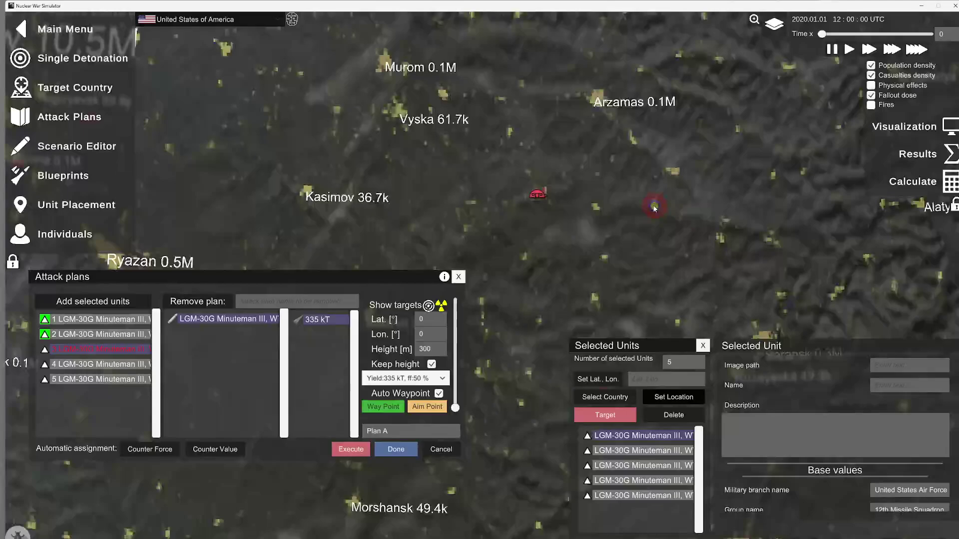
pyautogui.click(551, 199)
pyautogui.press('s')
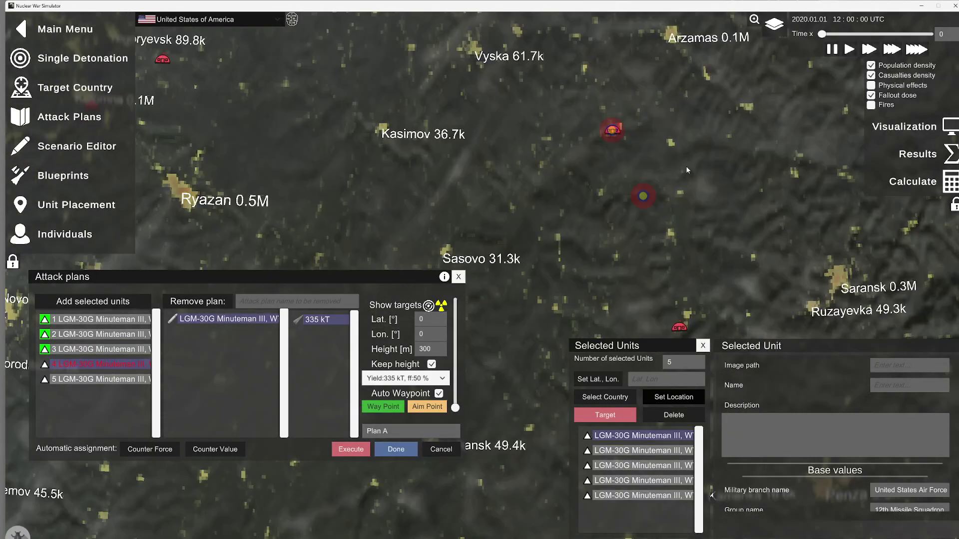
pyautogui.press('a')
pyautogui.scroll(-5, 642, 230)
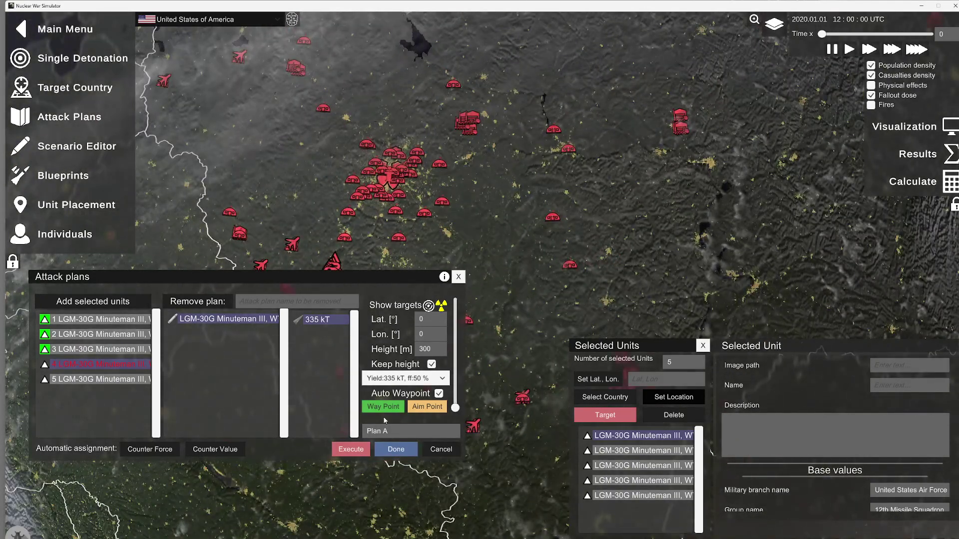
pyautogui.click(393, 432)
pyautogui.write('U')
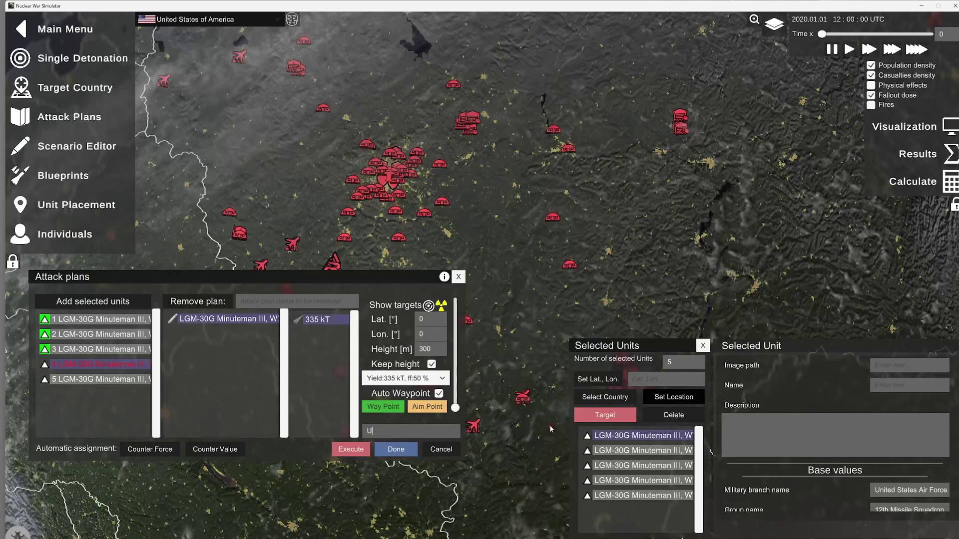
pyautogui.write('S IC')
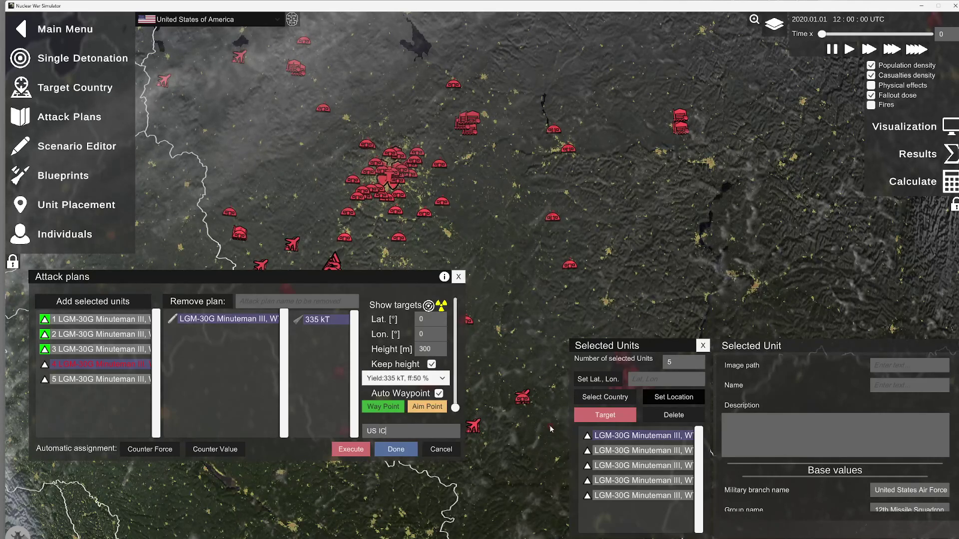
pyautogui.write('BM At')
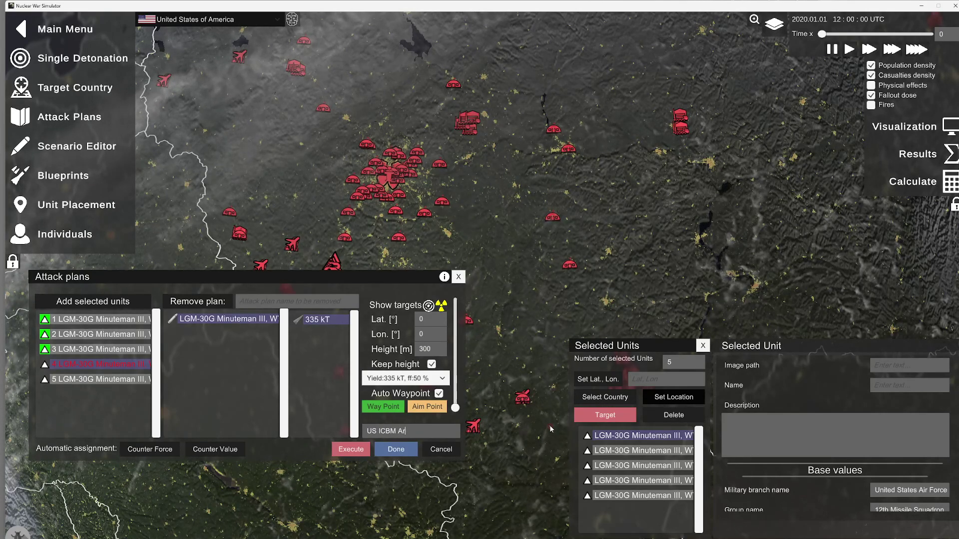
pyautogui.write('tack')
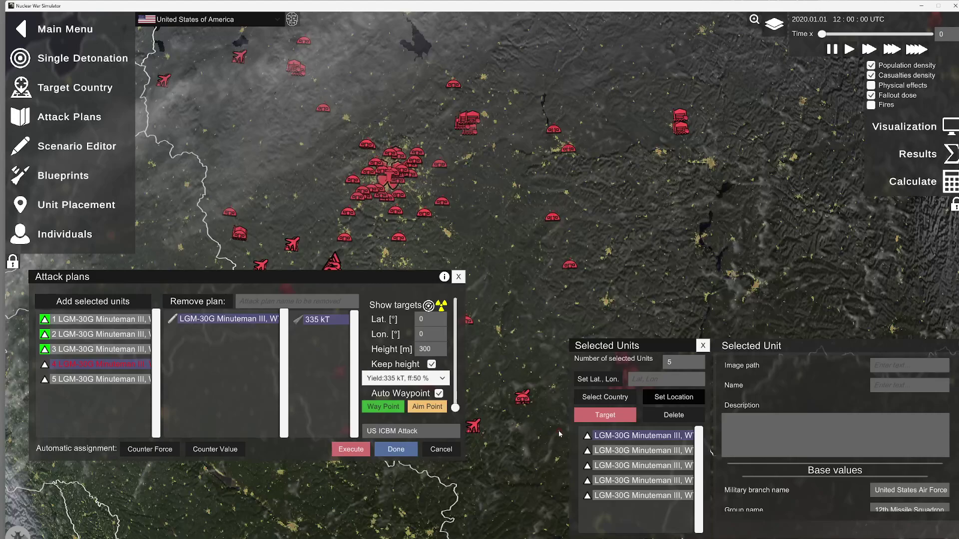
# Step: Finish the US ICBM Attack plan, close the unit details, and show missile flight paths
pyautogui.click(408, 446)
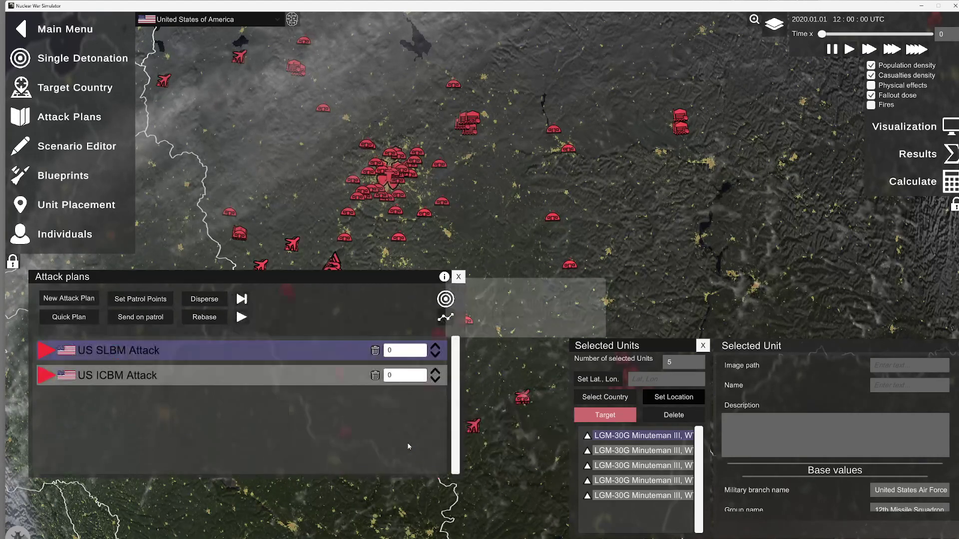
pyautogui.click(702, 346)
pyautogui.scroll(-8, 658, 326)
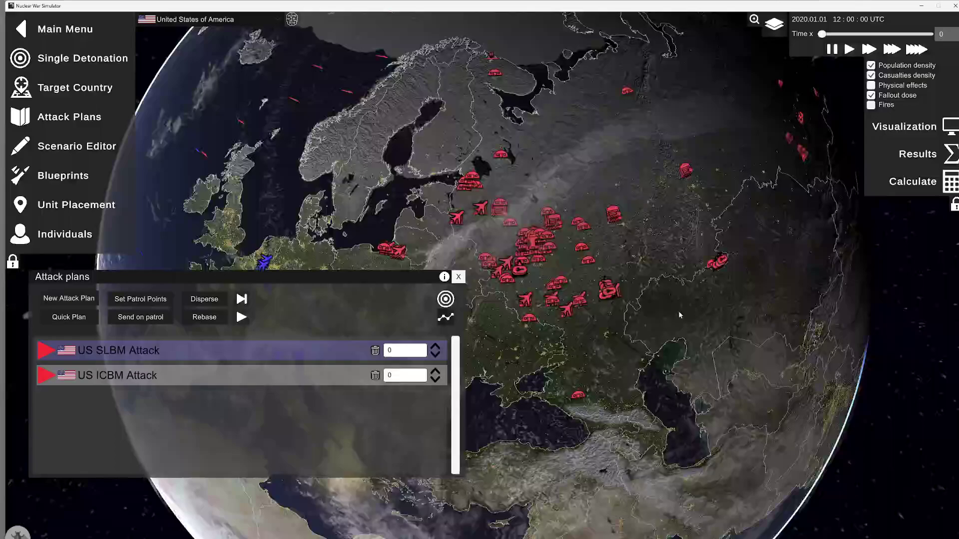
pyautogui.click(443, 319)
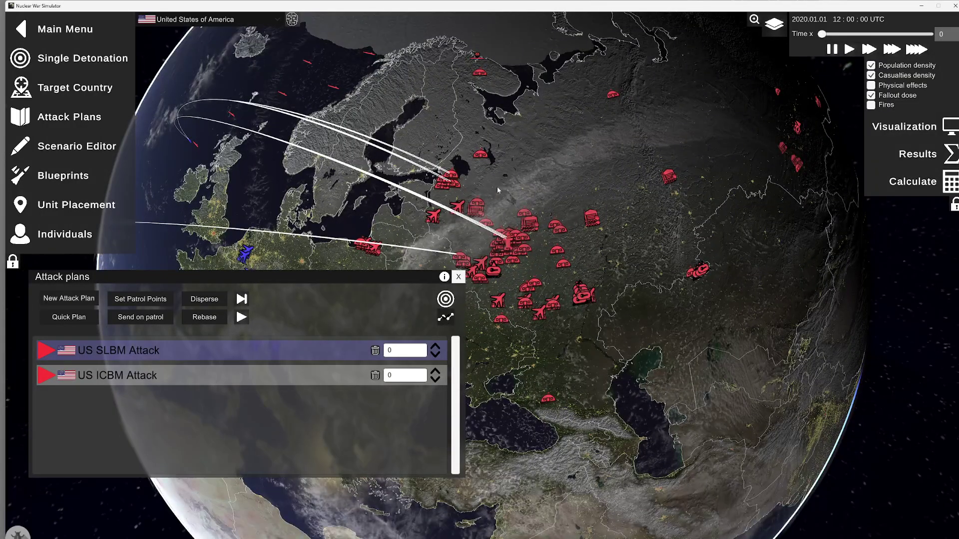
# Step: Compare the US ICBM Attack and US SLBM Attack trajectories, ending on the ICBM plan
pyautogui.click(215, 381)
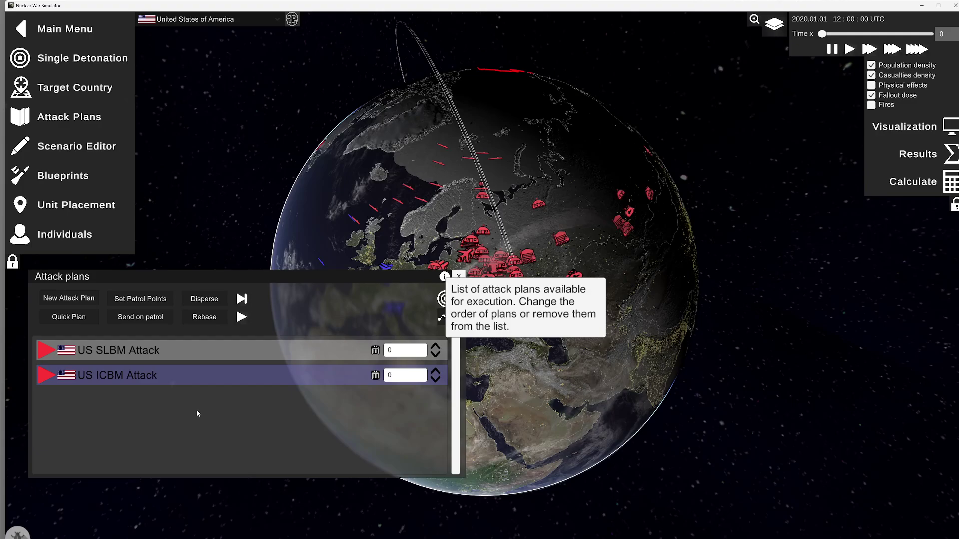
pyautogui.click(203, 355)
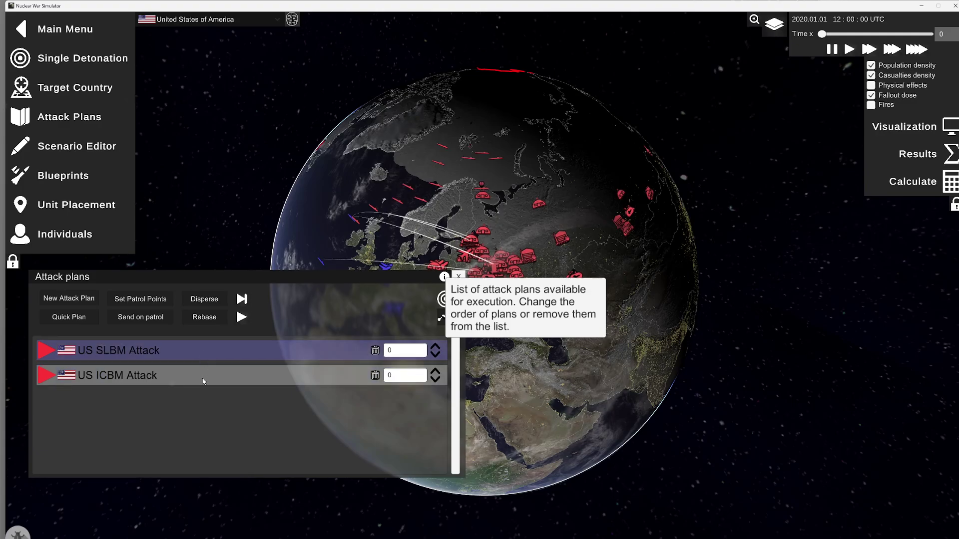
pyautogui.click(203, 381)
pyautogui.click(208, 354)
pyautogui.click(197, 375)
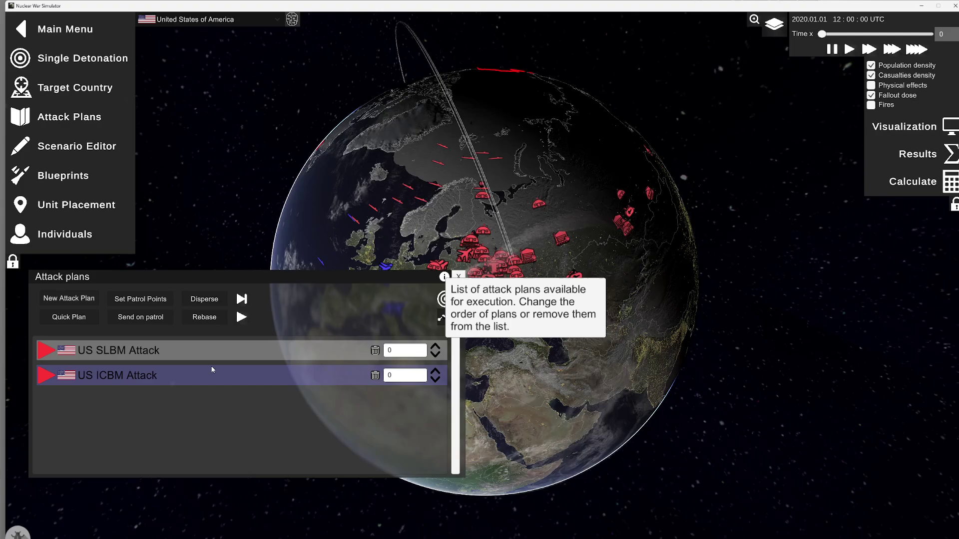
pyautogui.click(228, 353)
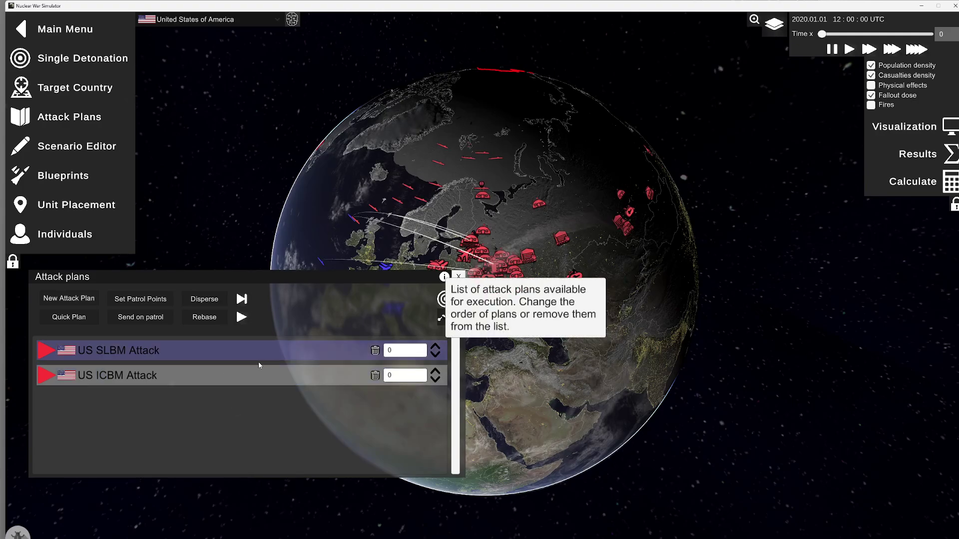
pyautogui.click(263, 374)
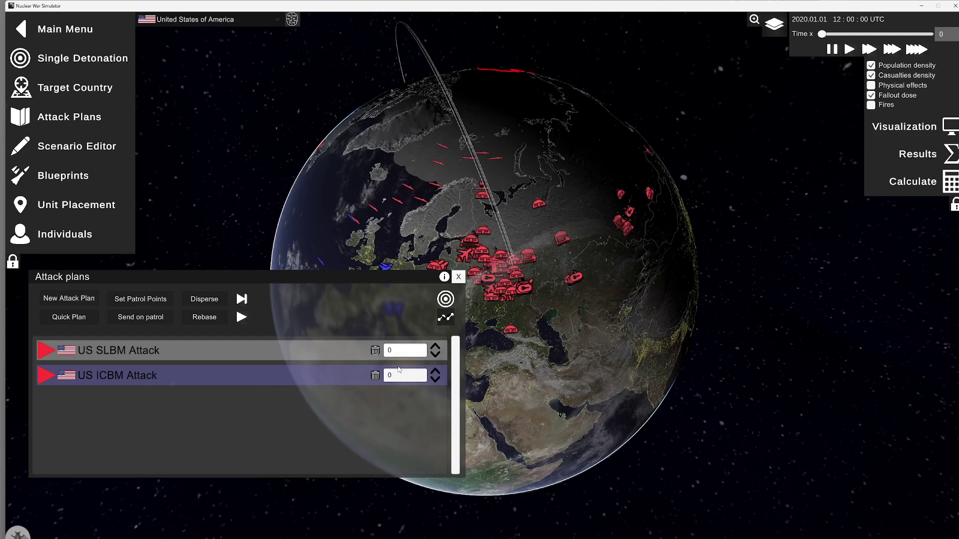
# Step: Set the US ICBM Attack plan's start delay to 15
pyautogui.moveTo(393, 377); pyautogui.dragTo(390, 376)
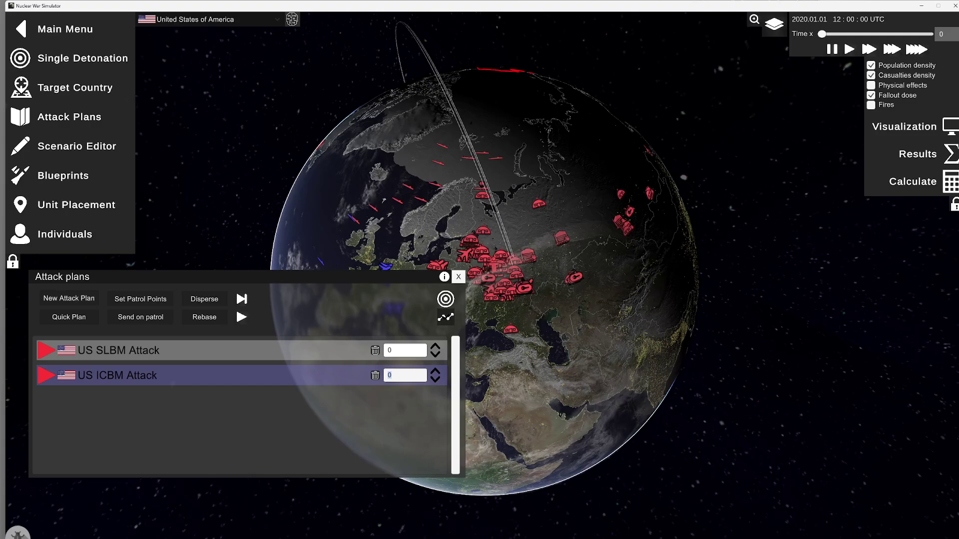
pyautogui.press('Return')
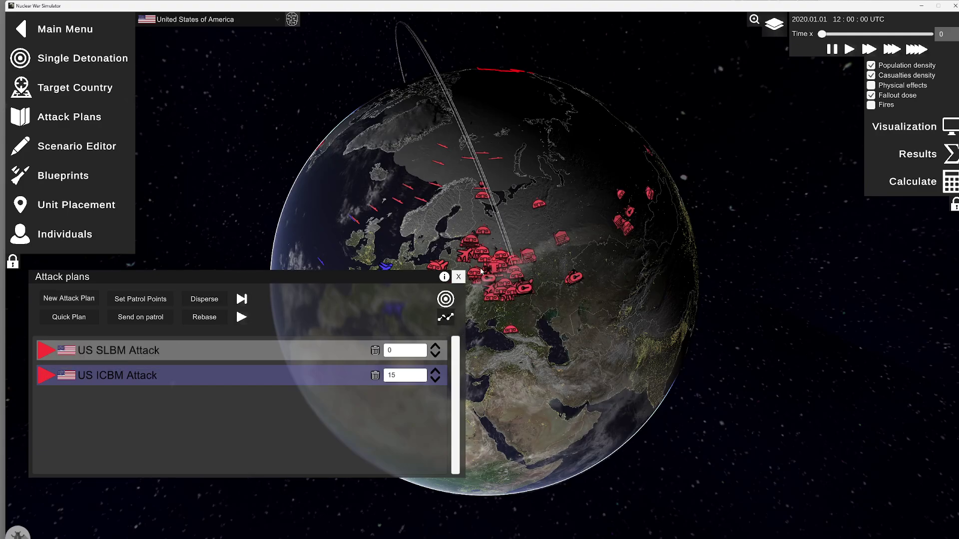
# Step: Run the simulation at 100x speed, pause it around 12:07, and reopen the attack plans list
pyautogui.click(458, 277)
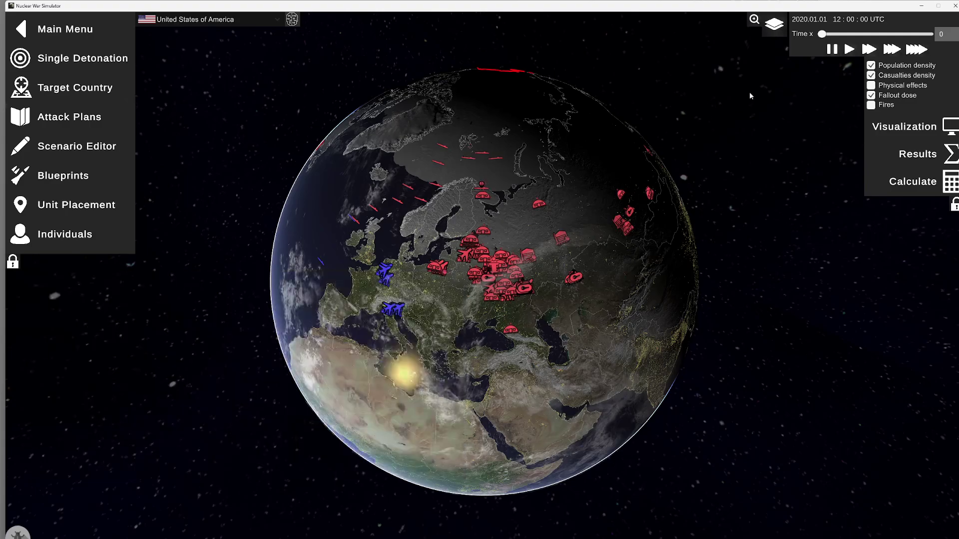
pyautogui.click(887, 51)
pyautogui.moveTo(509, 301); pyautogui.dragTo(546, 289)
pyautogui.moveTo(450, 290); pyautogui.dragTo(448, 259)
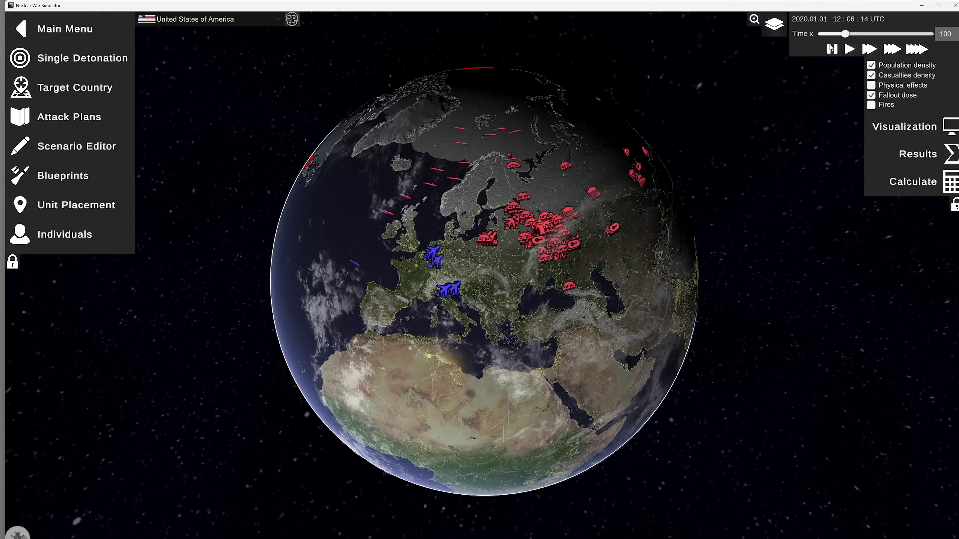
pyautogui.click(832, 49)
pyautogui.click(69, 116)
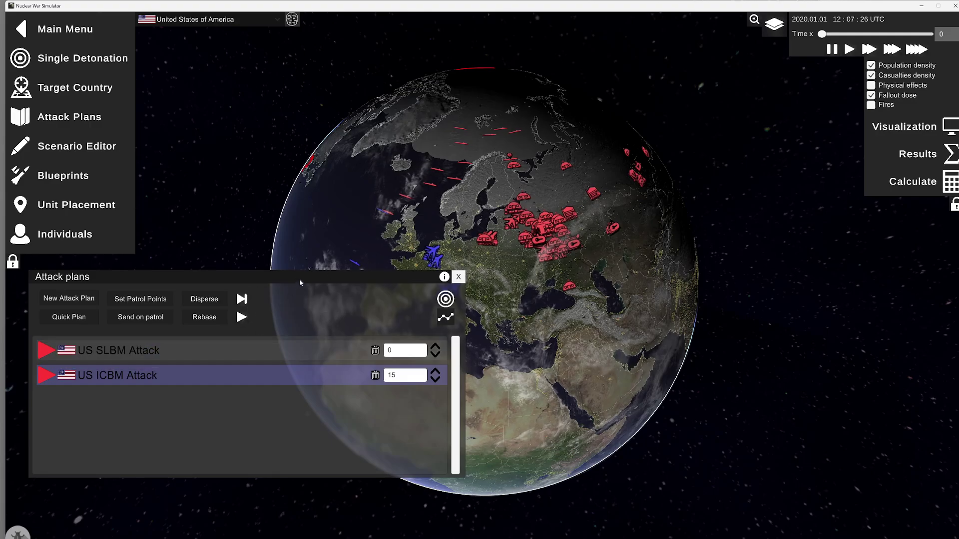
# Step: Move the attack plans list to the lower right and resume the simulation at 100x
pyautogui.moveTo(300, 280); pyautogui.dragTo(780, 351)
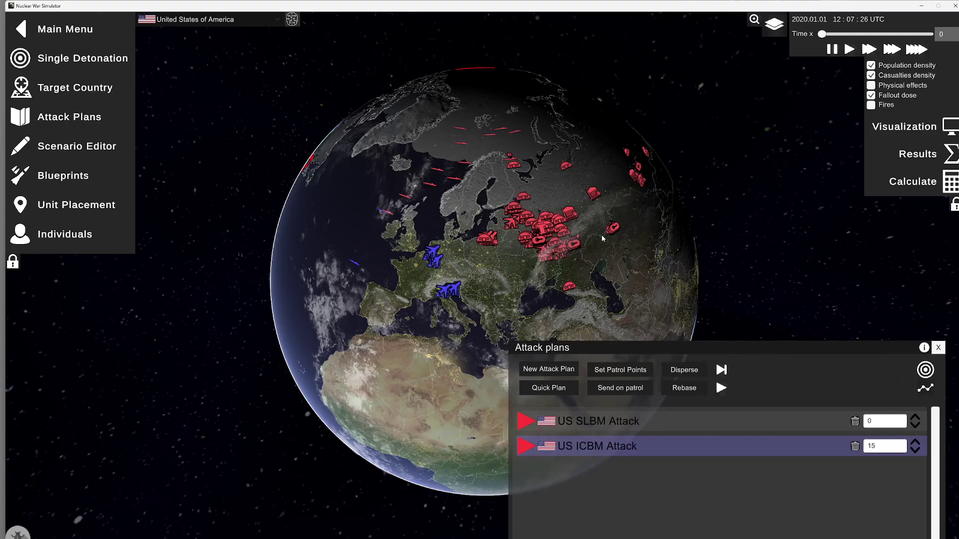
pyautogui.moveTo(603, 238); pyautogui.dragTo(526, 248)
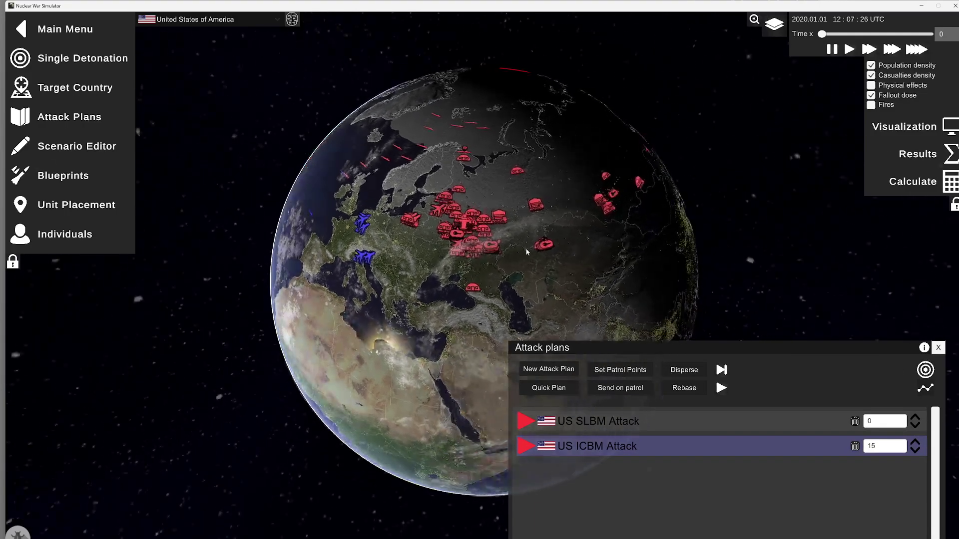
pyautogui.click(893, 48)
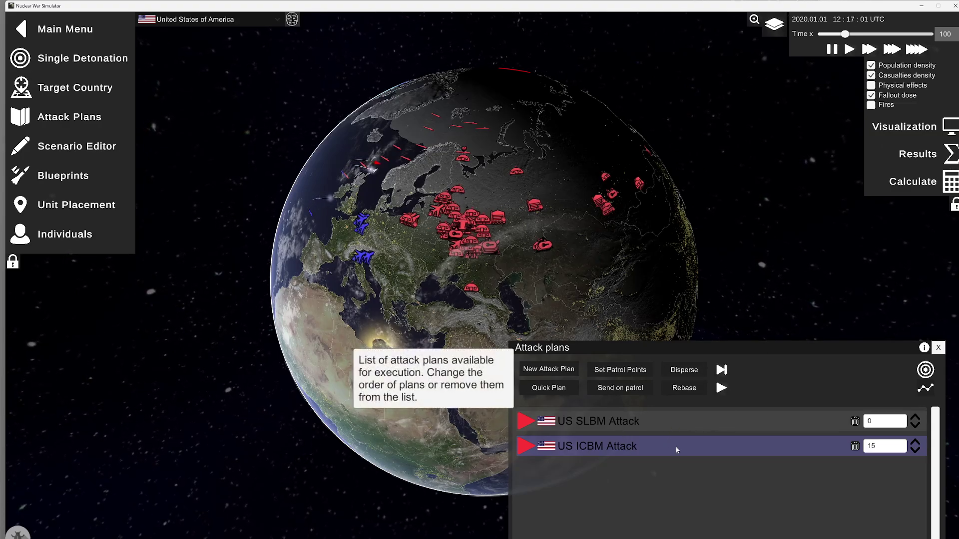
pyautogui.click(535, 203)
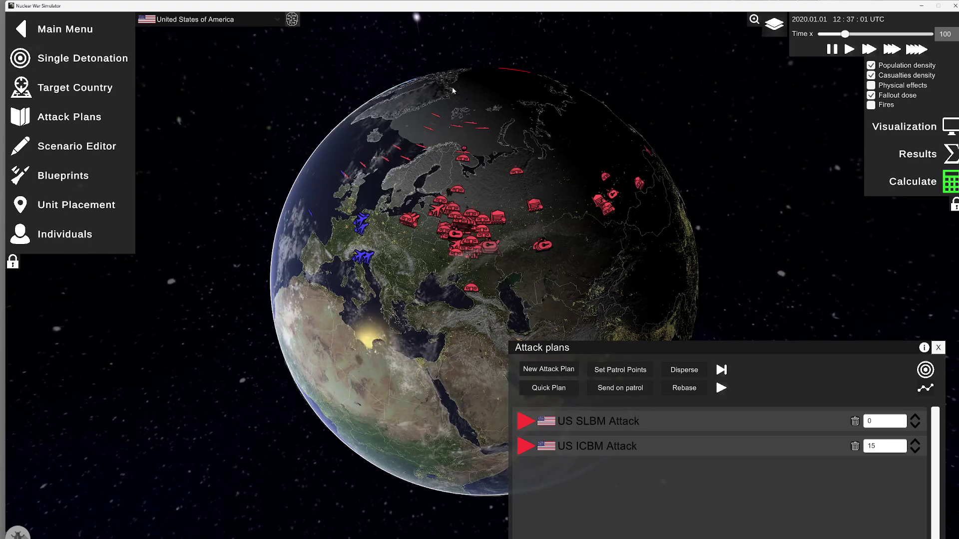
# Step: Zoom the globe into western Russia around Moscow and Yaroslavl, then close the Attack plans list
pyautogui.moveTo(408, 33); pyautogui.dragTo(457, 122)
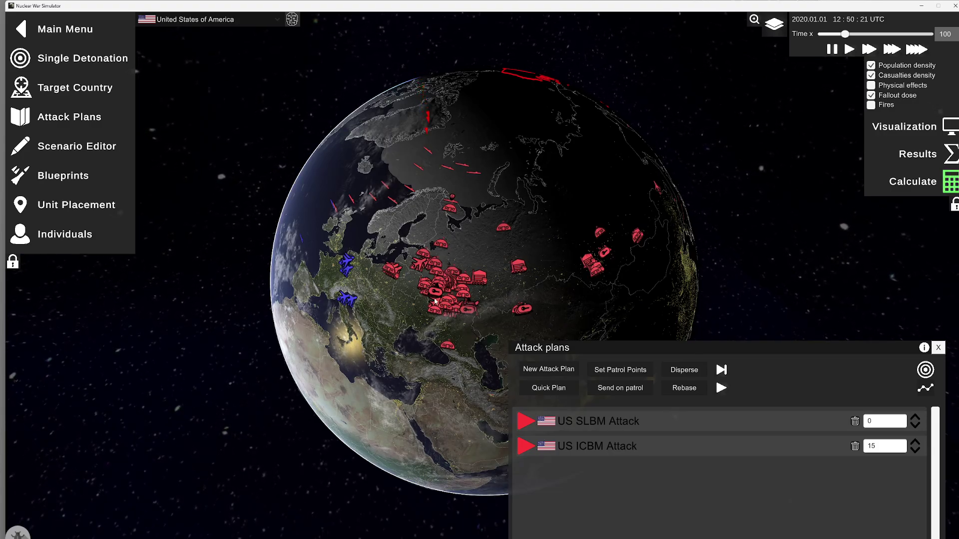
pyautogui.scroll(5, 435, 300)
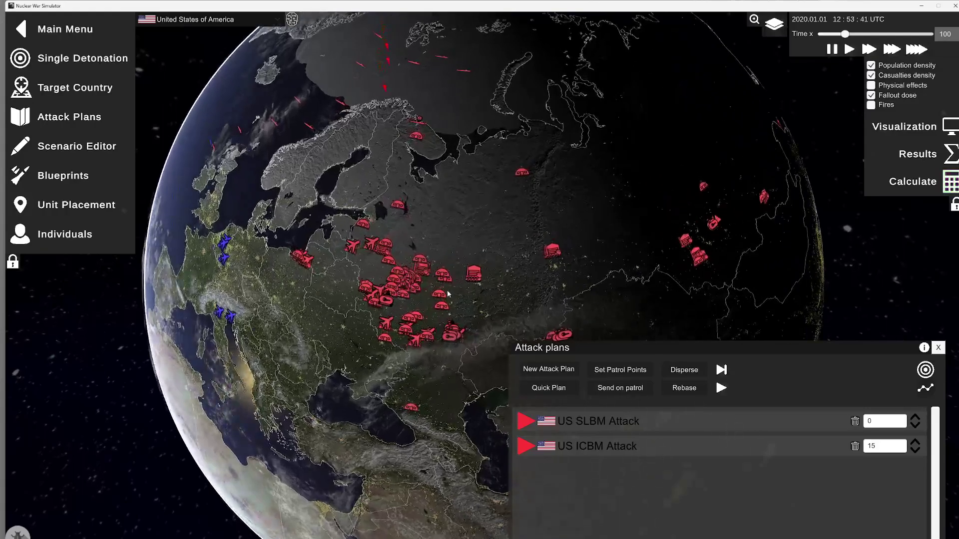
pyautogui.scroll(5, 448, 294)
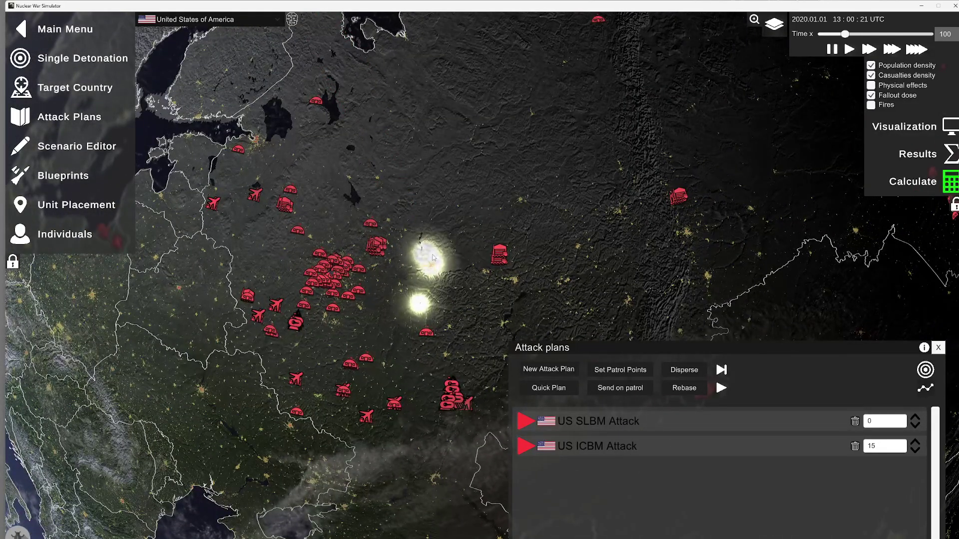
pyautogui.scroll(8, 432, 258)
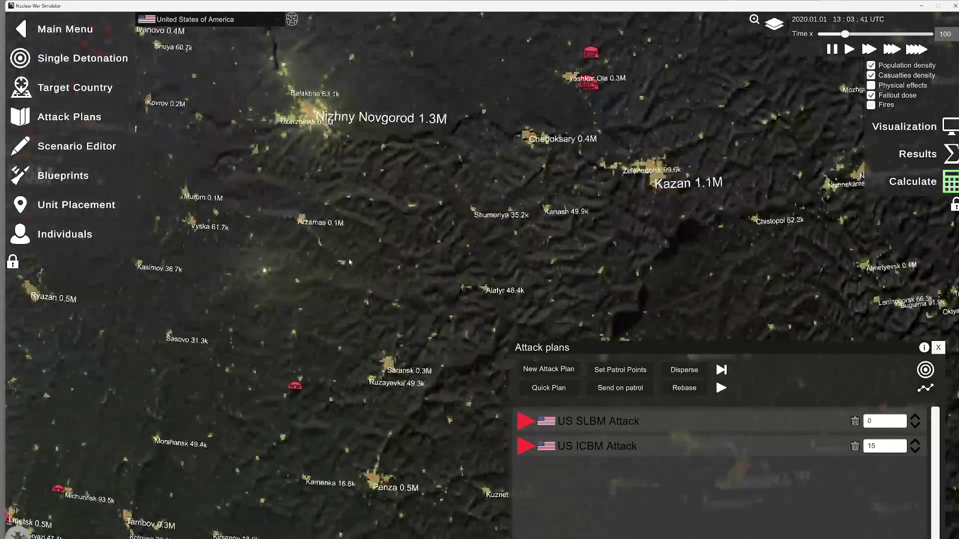
pyautogui.moveTo(349, 263); pyautogui.dragTo(384, 278)
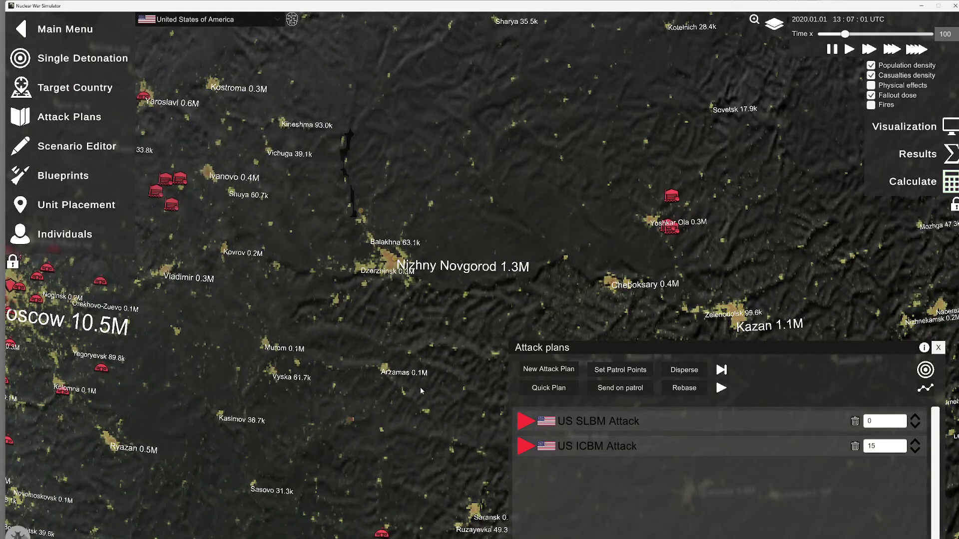
pyautogui.click(935, 347)
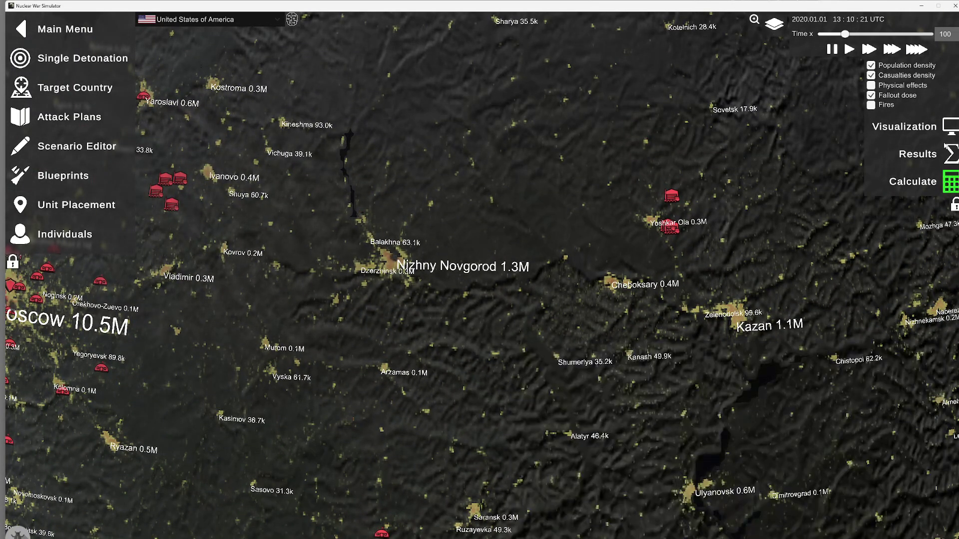